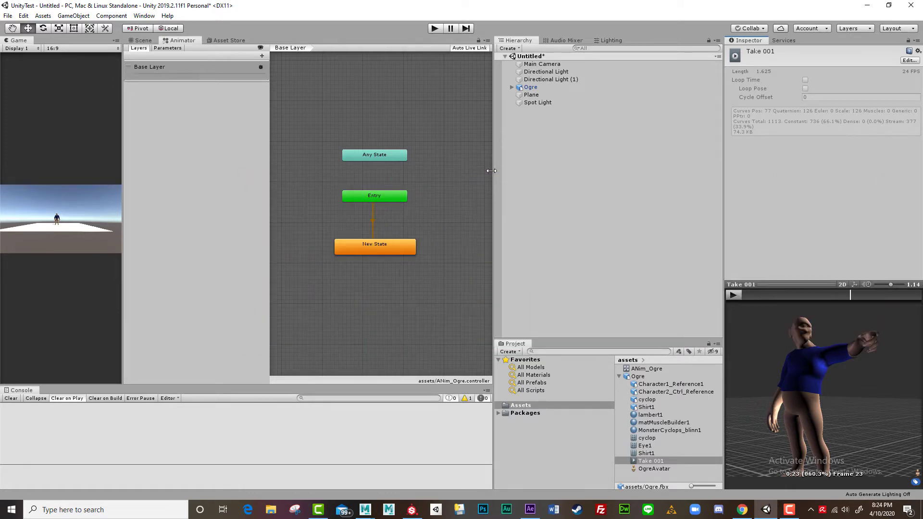
# - Play the scene in the Scene view to watch the ogre's pointing animation, and stop playback
pyautogui.click(141, 41)
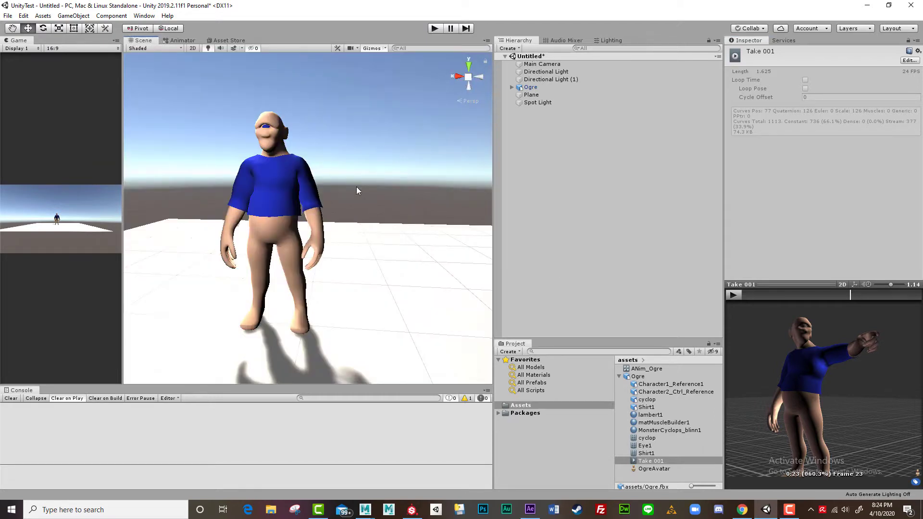
pyautogui.click(435, 28)
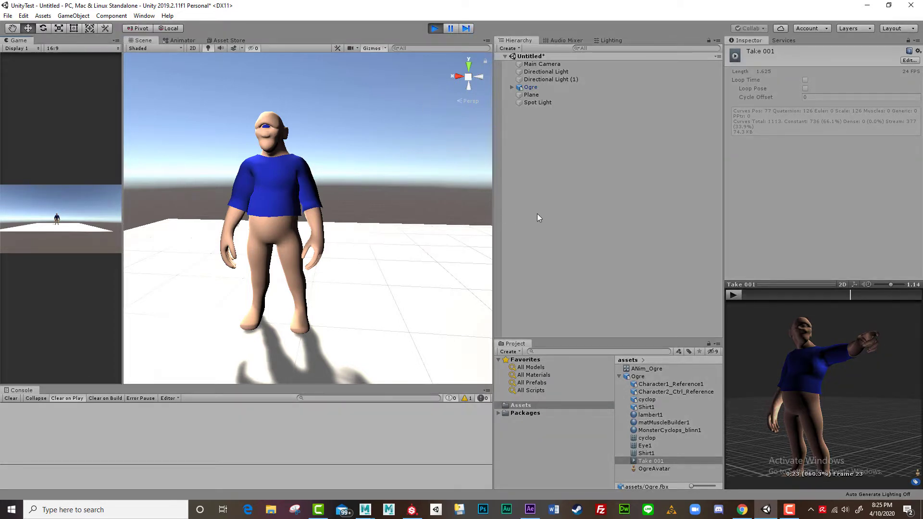
pyautogui.click(435, 29)
pyautogui.click(434, 28)
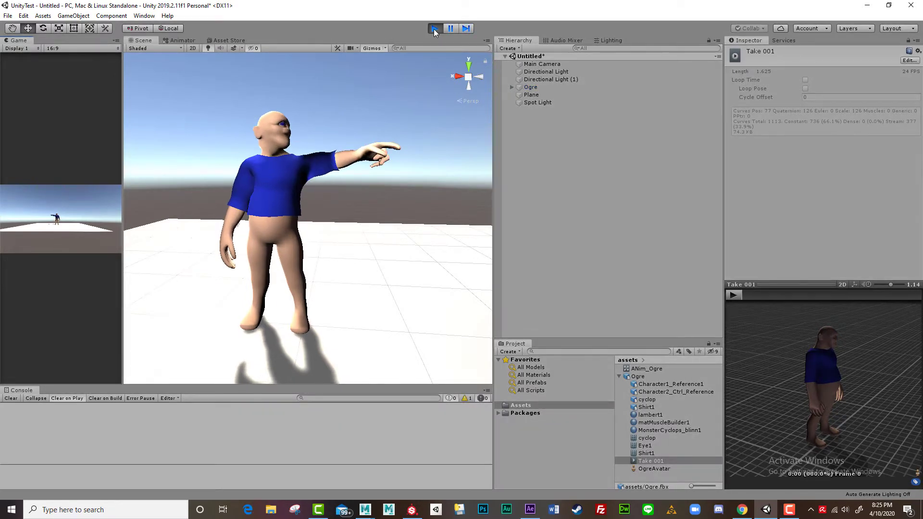
pyautogui.click(436, 29)
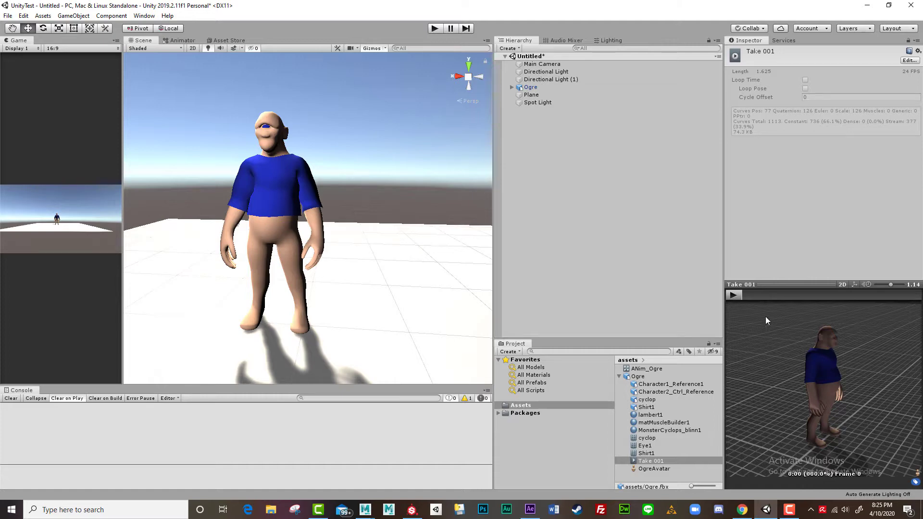
# - Preview the Take 001 clip from a different angle, and switch to the ogre rig in Maya
pyautogui.click(734, 295)
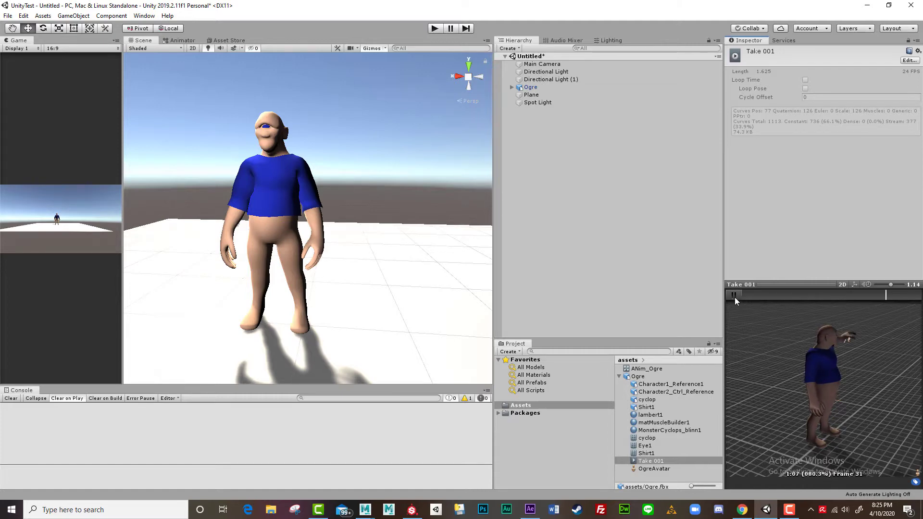
pyautogui.keyDown('alt'); pyautogui.moveTo(825, 356); pyautogui.dragTo(774, 352); pyautogui.keyUp('alt')
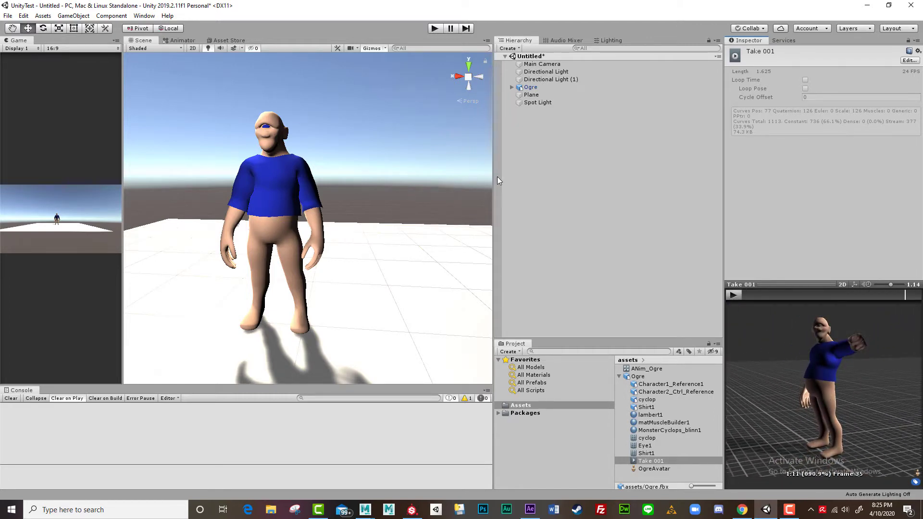
pyautogui.click(867, 6)
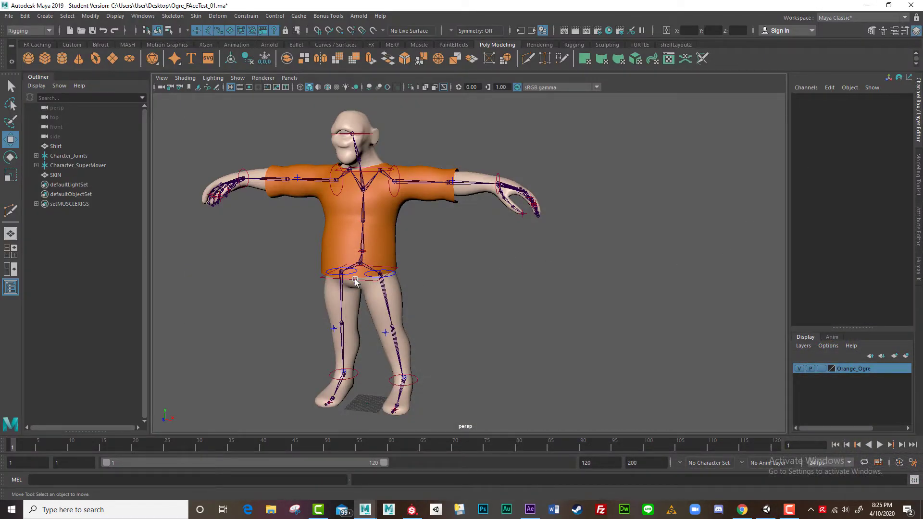
# - Try lowering the ogre's left wrist control to check whether the unbound mesh follows, and undo the move
pyautogui.keyDown('alt'); pyautogui.moveTo(326, 279); pyautogui.dragTo(328, 277); pyautogui.keyUp('alt')
pyautogui.click(523, 179)
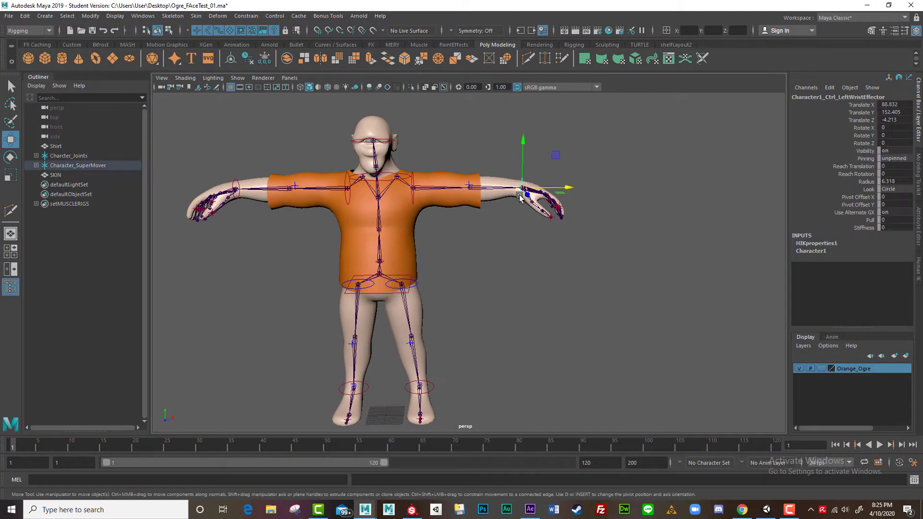
pyautogui.moveTo(523, 181); pyautogui.dragTo(571, 340)
pyautogui.hotkey('ctrl', 'z')
pyautogui.keyDown('alt'); pyautogui.moveTo(517, 302); pyautogui.dragTo(506, 245); pyautogui.keyUp('alt')
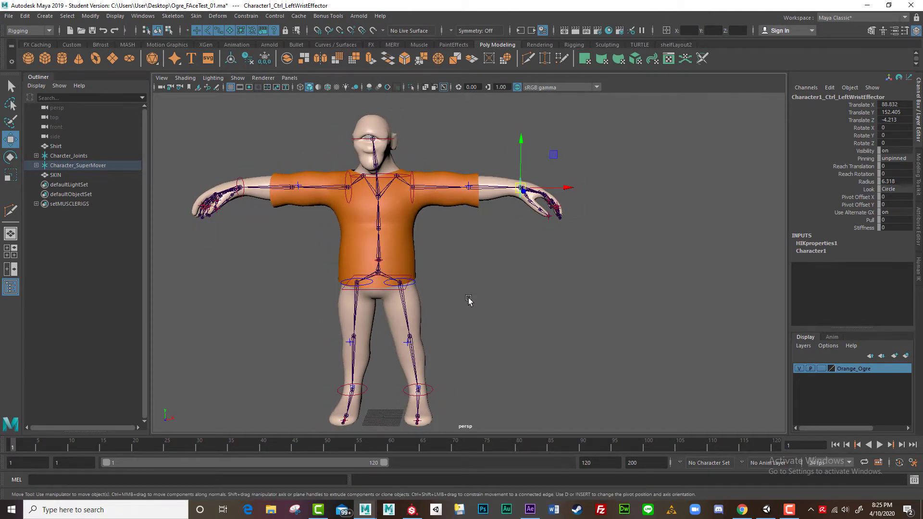
pyautogui.keyDown('alt'); pyautogui.moveTo(469, 301); pyautogui.dragTo(472, 291); pyautogui.keyUp('alt')
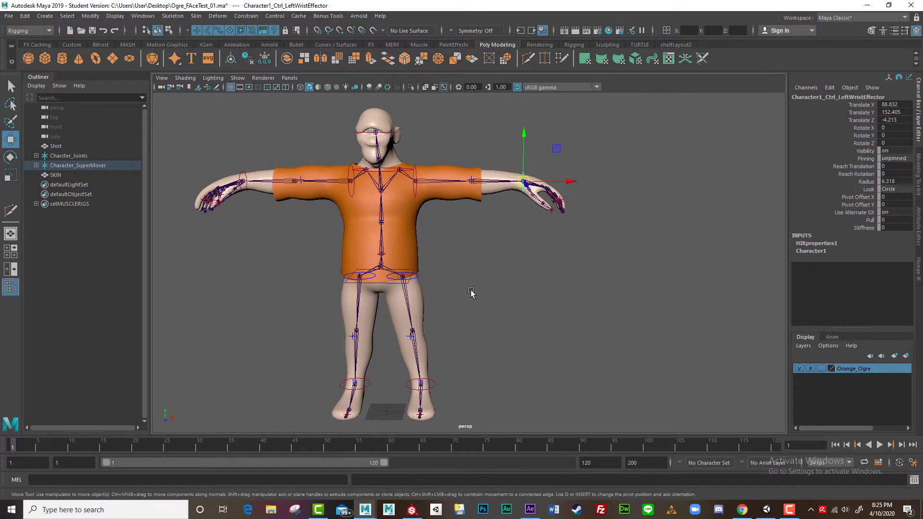
# - Hide the ogre's shirt mesh so only the body and rig are displayed
pyautogui.click(416, 255)
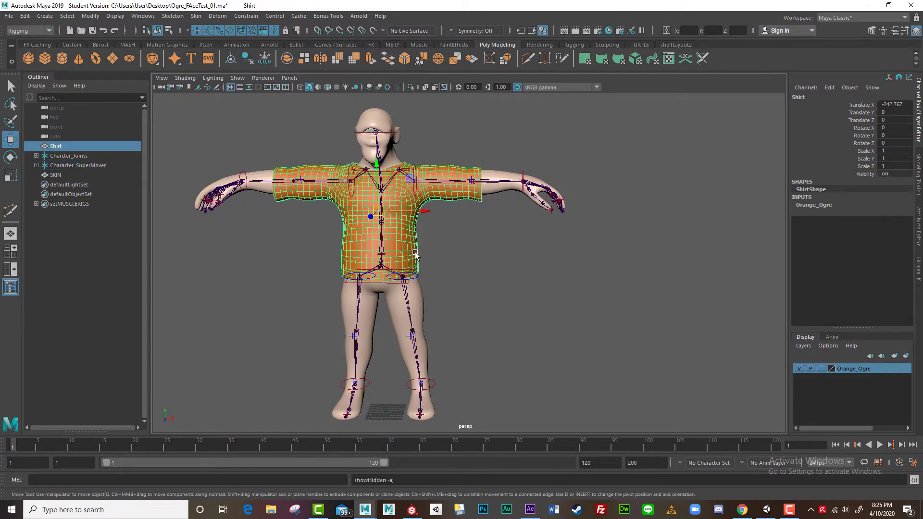
pyautogui.hotkey('ctrl', 'h')
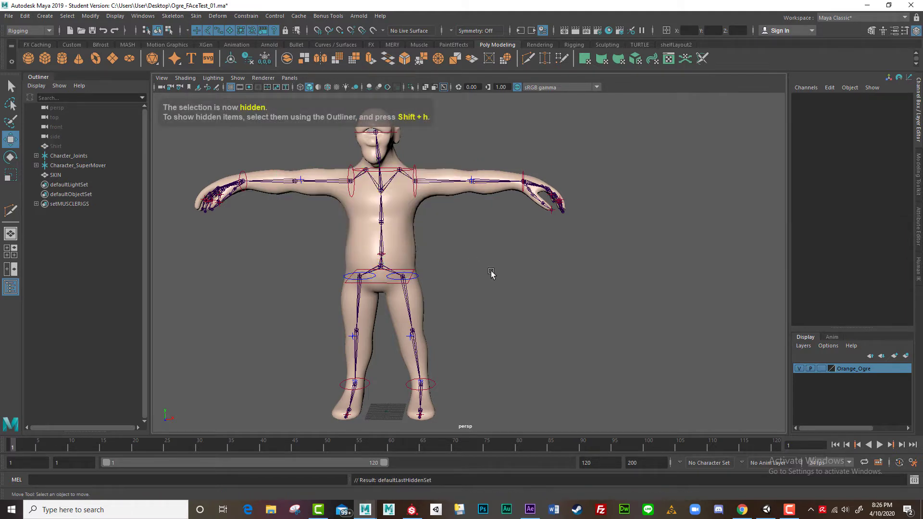
pyautogui.scroll(2, 444, 260)
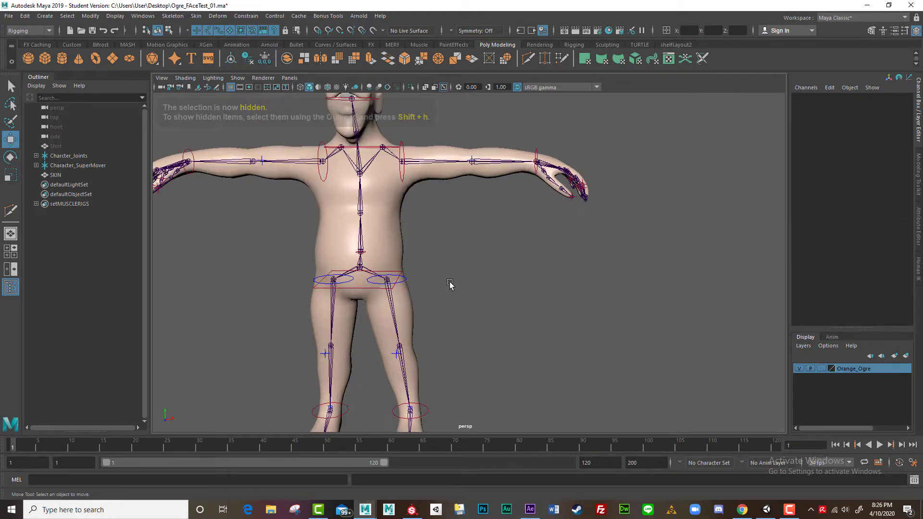
pyautogui.keyDown('alt'); pyautogui.moveTo(429, 241); pyautogui.dragTo(464, 267, button='middle'); pyautogui.keyUp('alt')
pyautogui.scroll(-2, 464, 267)
pyautogui.keyDown('alt'); pyautogui.moveTo(436, 269); pyautogui.dragTo(397, 273); pyautogui.keyUp('alt')
# - Bind the SKIN mesh to the hips joint hierarchy, resetting the Bind Skin options and setting max influences to 1
pyautogui.click(397, 275)
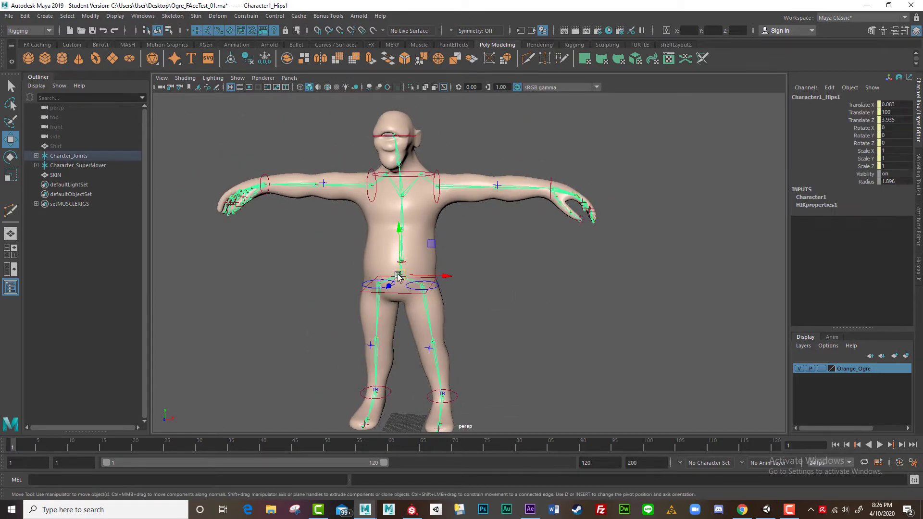
pyautogui.click(428, 224)
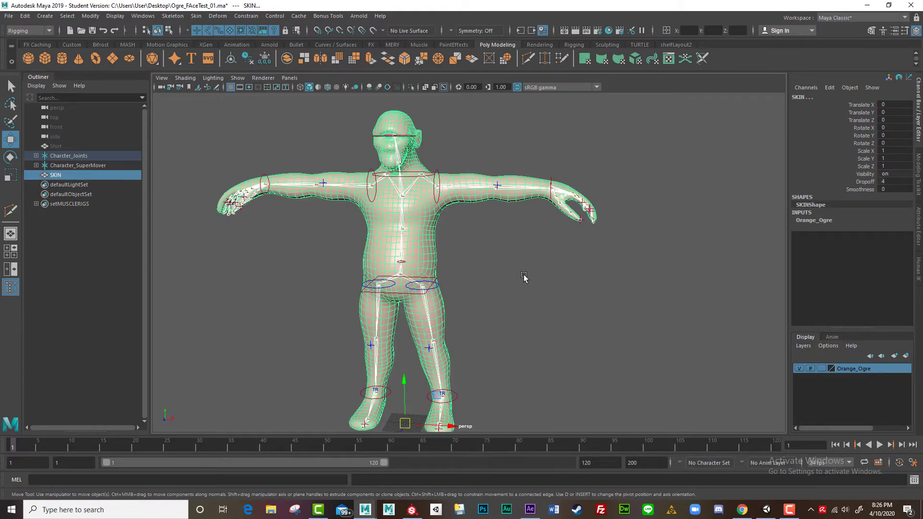
pyautogui.click(196, 16)
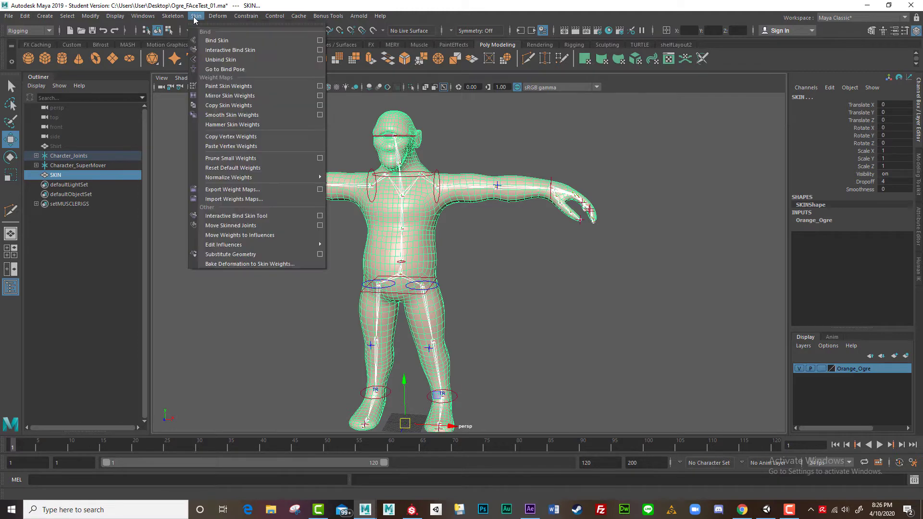
pyautogui.click(320, 42)
pyautogui.moveTo(686, 168); pyautogui.dragTo(560, 118)
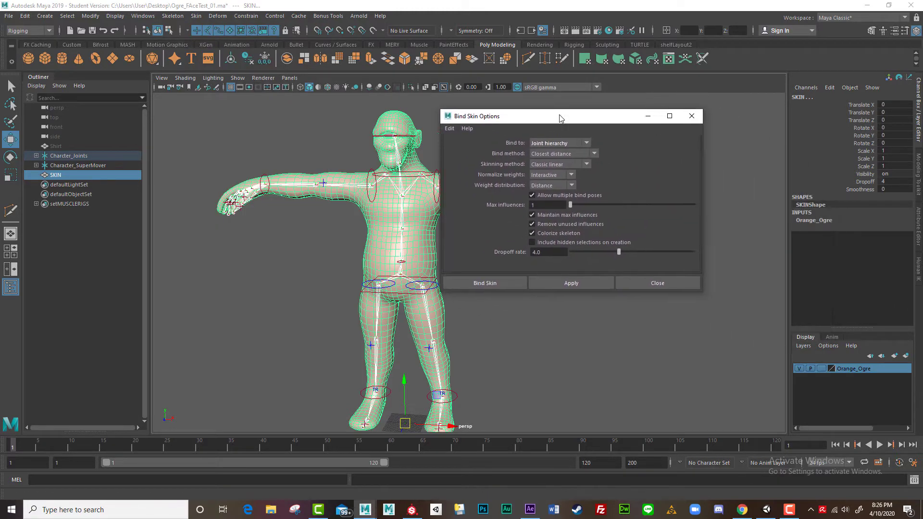
pyautogui.click(449, 129)
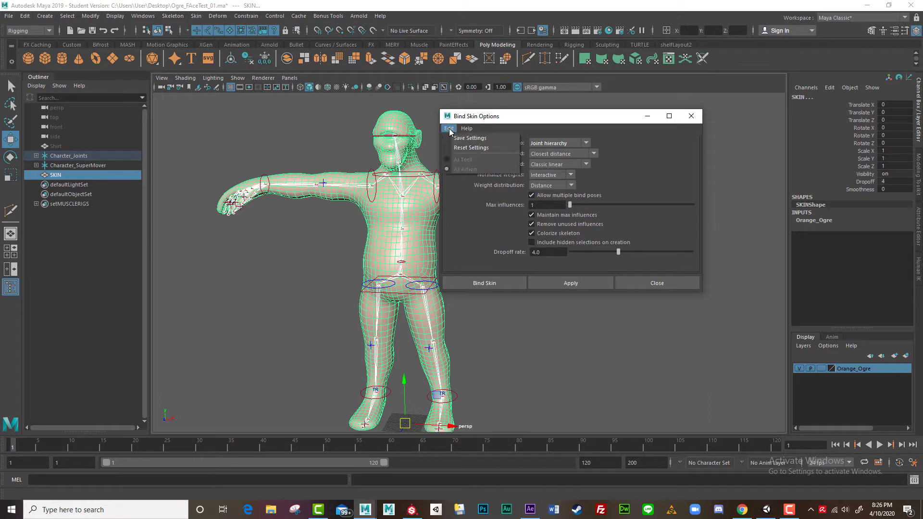
pyautogui.click(476, 147)
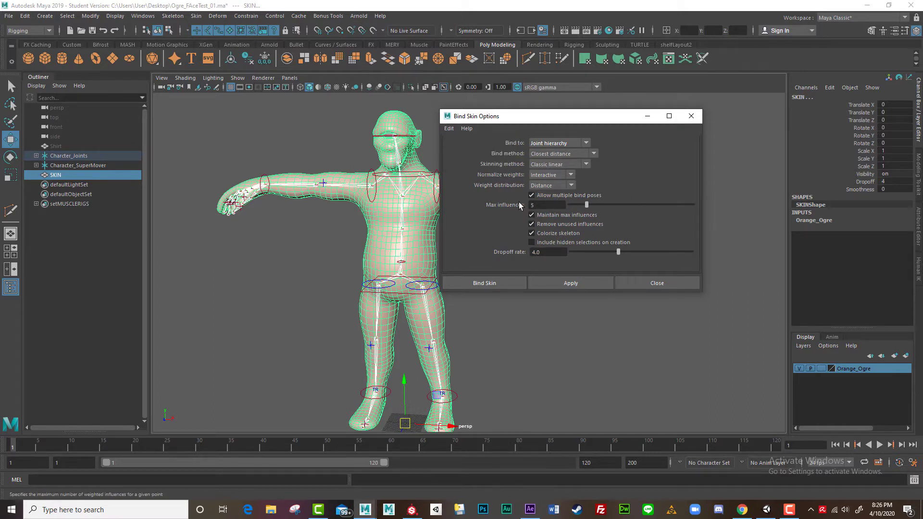
pyautogui.doubleClick(543, 205)
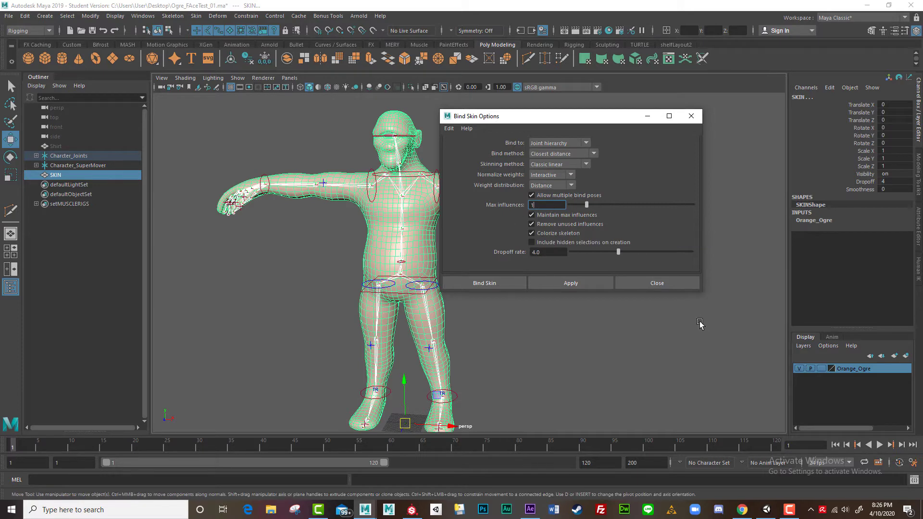
pyautogui.click(516, 286)
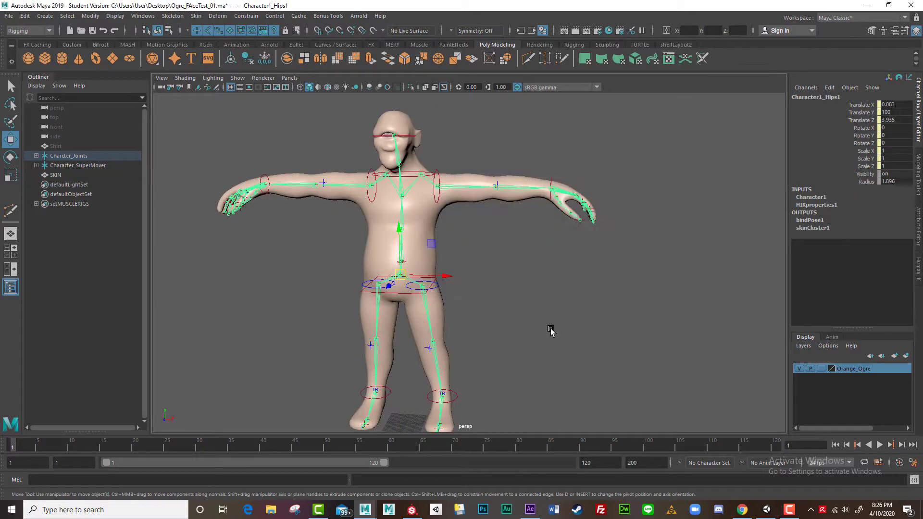
# - Test the new skin binding by lowering the left wrist control and inspecting the arm, and undo the pose
pyautogui.keyDown('alt'); pyautogui.moveTo(497, 284); pyautogui.dragTo(498, 276); pyautogui.keyUp('alt')
pyautogui.keyDown('alt'); pyautogui.moveTo(496, 245); pyautogui.dragTo(497, 280, button='middle'); pyautogui.keyUp('alt')
pyautogui.keyDown('alt'); pyautogui.moveTo(497, 280); pyautogui.dragTo(476, 282, button='right'); pyautogui.keyUp('alt')
pyautogui.keyDown('alt'); pyautogui.moveTo(470, 283); pyautogui.dragTo(462, 286); pyautogui.keyUp('alt')
pyautogui.keyDown('alt'); pyautogui.moveTo(462, 286); pyautogui.dragTo(460, 285, button='right'); pyautogui.keyUp('alt')
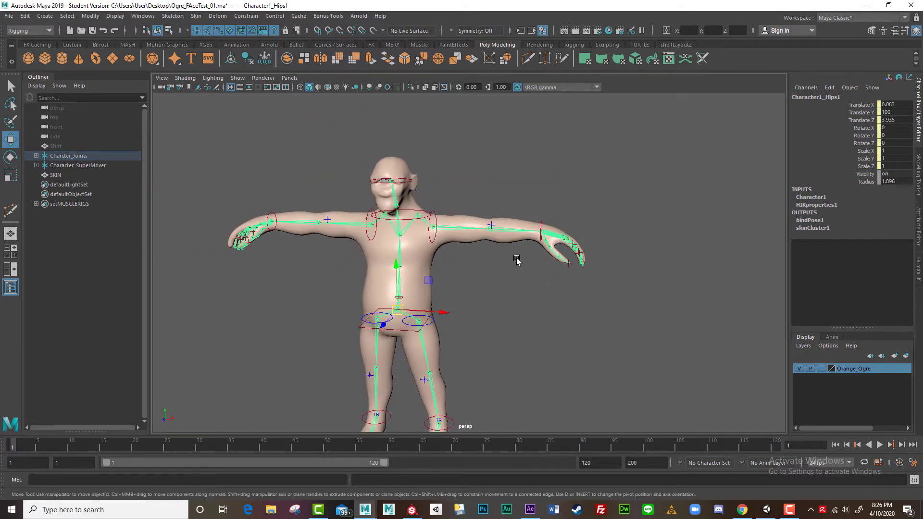
pyautogui.click(542, 234)
pyautogui.moveTo(542, 235); pyautogui.dragTo(473, 288)
pyautogui.keyDown('alt'); pyautogui.moveTo(472, 289); pyautogui.dragTo(596, 342, button='right'); pyautogui.keyUp('alt')
pyautogui.keyDown('alt'); pyautogui.moveTo(596, 342); pyautogui.dragTo(457, 305); pyautogui.keyUp('alt')
pyautogui.hotkey('ctrl', 'z')
pyautogui.hotkey('ctrl', 'z')
# - Add a Delta Mush deformer to the SKIN mesh
pyautogui.keyDown('alt'); pyautogui.moveTo(457, 305); pyautogui.dragTo(350, 258, button='right'); pyautogui.keyUp('alt')
pyautogui.keyDown('alt'); pyautogui.moveTo(350, 258); pyautogui.dragTo(351, 237, button='middle'); pyautogui.keyUp('alt')
pyautogui.click(428, 218)
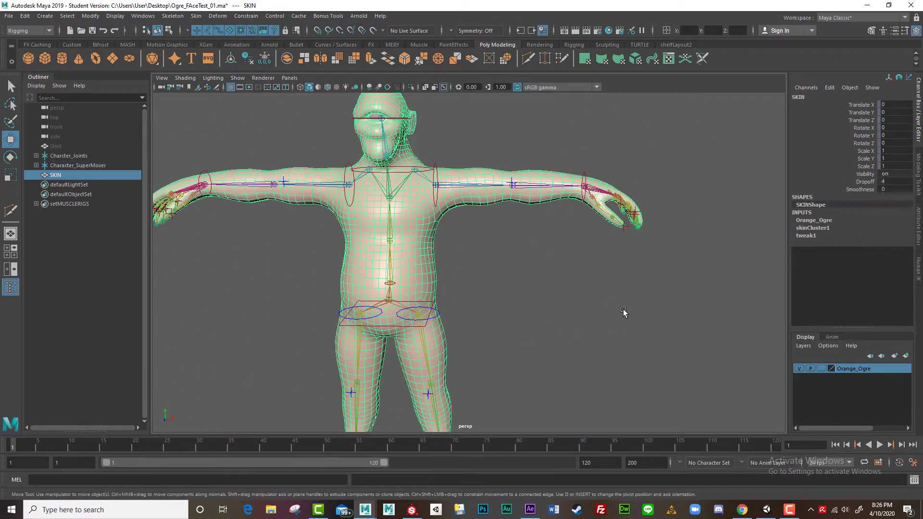
pyautogui.click(216, 17)
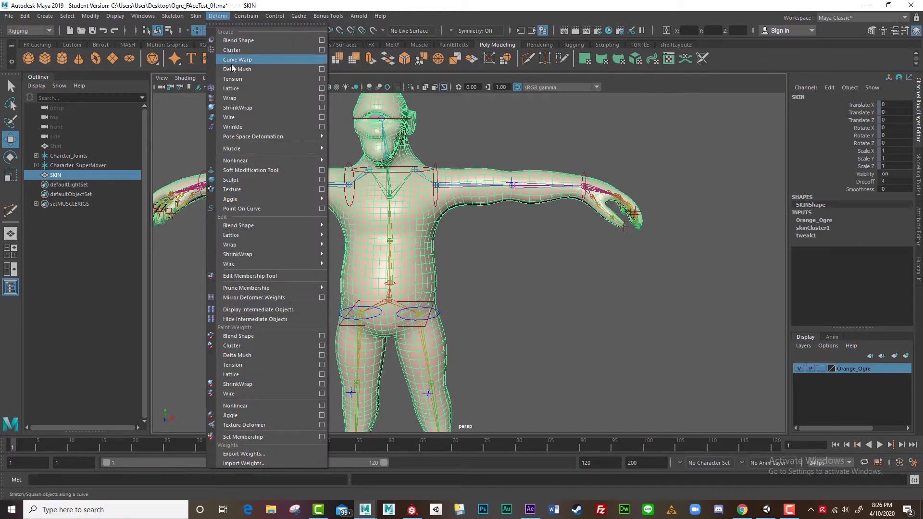
pyautogui.click(287, 68)
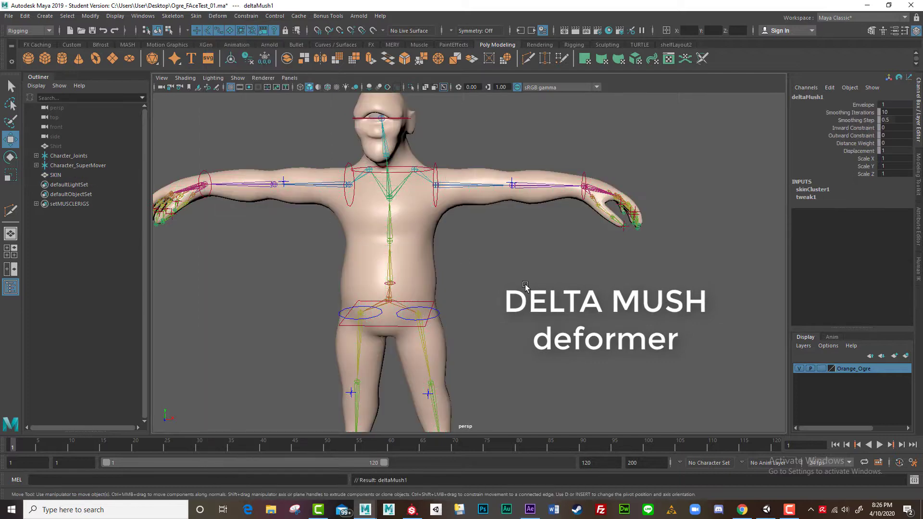
# - Test the Delta Mush smoothing by moving the left wrist control, and undo the move
pyautogui.click(583, 184)
pyautogui.moveTo(582, 184); pyautogui.dragTo(614, 242)
pyautogui.hotkey('ctrl', 'z')
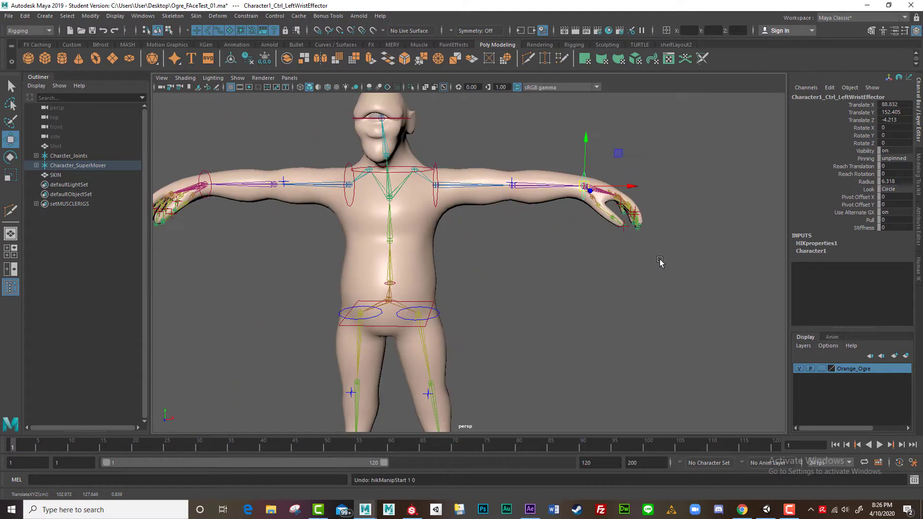
# - Lower the left wrist control beside the body to about X 49, Y 107, Z 3 and examine the bent elbow
pyautogui.keyDown('alt'); pyautogui.moveTo(649, 262); pyautogui.dragTo(474, 251, button='right'); pyautogui.keyUp('alt')
pyautogui.keyDown('alt'); pyautogui.moveTo(474, 251); pyautogui.dragTo(478, 233, button='middle'); pyautogui.keyUp('alt')
pyautogui.keyDown('alt'); pyautogui.moveTo(479, 233); pyautogui.dragTo(493, 250); pyautogui.keyUp('alt')
pyautogui.keyDown('alt'); pyautogui.moveTo(493, 250); pyautogui.dragTo(511, 271, button='right'); pyautogui.keyUp('alt')
pyautogui.keyDown('alt'); pyautogui.moveTo(511, 273); pyautogui.dragTo(496, 289); pyautogui.keyUp('alt')
pyautogui.keyDown('alt'); pyautogui.moveTo(496, 289); pyautogui.dragTo(445, 242, button='right'); pyautogui.keyUp('alt')
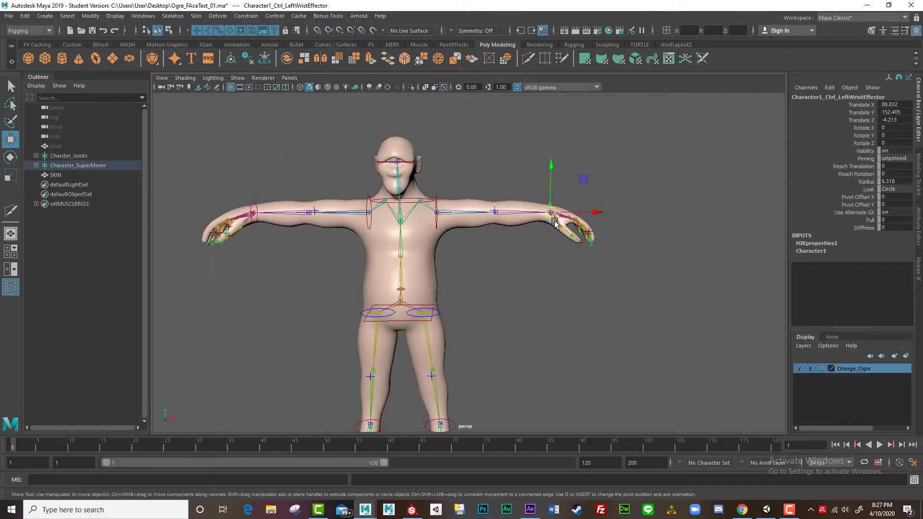
pyautogui.moveTo(554, 219); pyautogui.dragTo(440, 269)
pyautogui.keyDown('alt'); pyautogui.moveTo(440, 268); pyautogui.dragTo(577, 334, button='right'); pyautogui.keyUp('alt')
pyautogui.keyDown('alt'); pyautogui.moveTo(500, 293); pyautogui.dragTo(456, 291); pyautogui.keyUp('alt')
pyautogui.keyDown('alt'); pyautogui.moveTo(456, 293); pyautogui.dragTo(419, 274, button='right'); pyautogui.keyUp('alt')
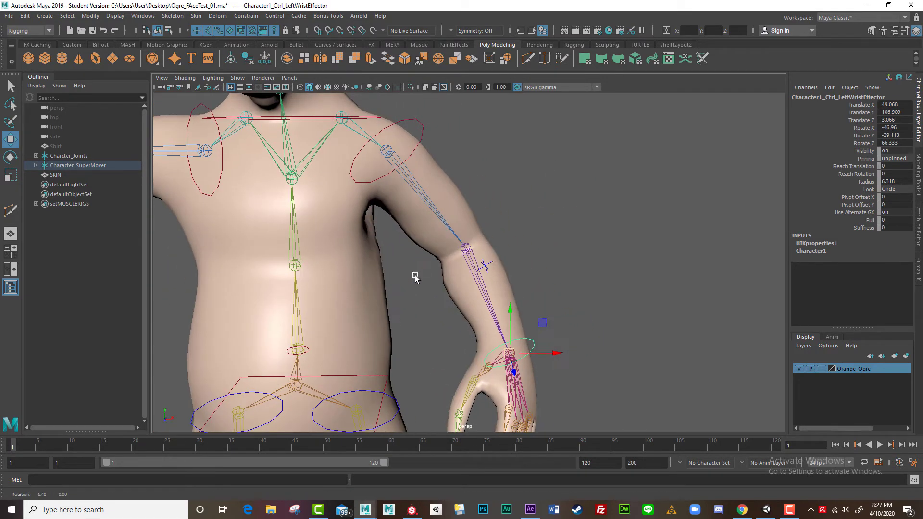
# - Open the SKIN mesh's Delta Mush attributes and try adjusting Smoothing Iterations
pyautogui.click(432, 248)
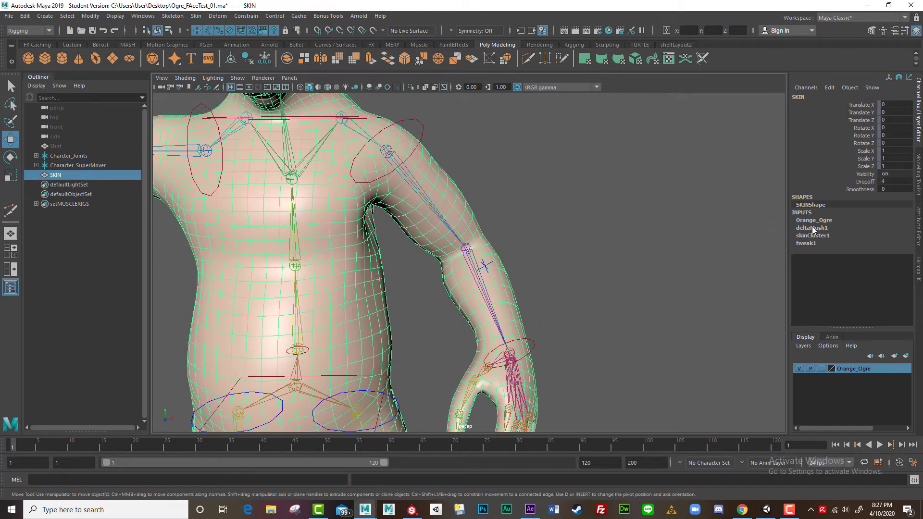
pyautogui.click(813, 228)
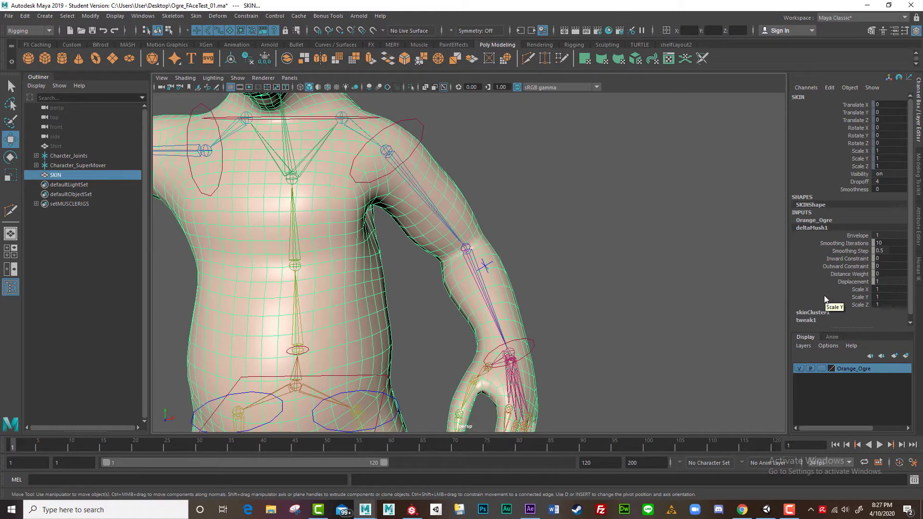
pyautogui.click(849, 243)
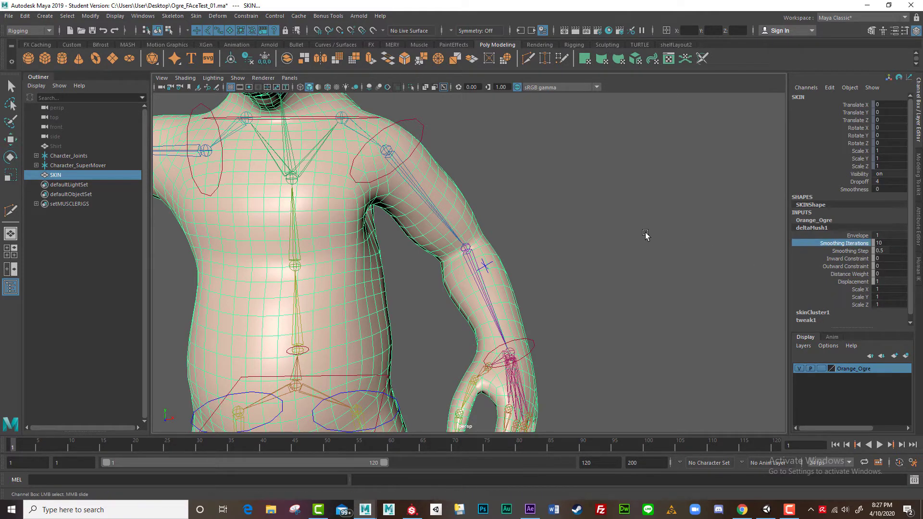
pyautogui.moveTo(645, 235); pyautogui.dragTo(727, 250, button='middle')
# - Return the character to its stance pose using the HumanIK controls
pyautogui.keyDown('alt'); pyautogui.moveTo(625, 286); pyautogui.dragTo(474, 243, button='right'); pyautogui.keyUp('alt')
pyautogui.keyDown('alt'); pyautogui.moveTo(474, 243); pyautogui.dragTo(470, 255); pyautogui.keyUp('alt')
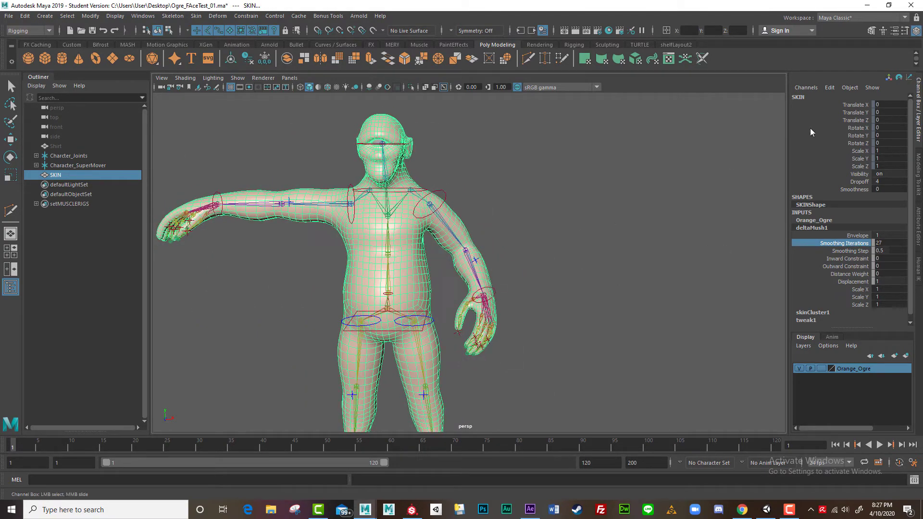
pyautogui.click(883, 30)
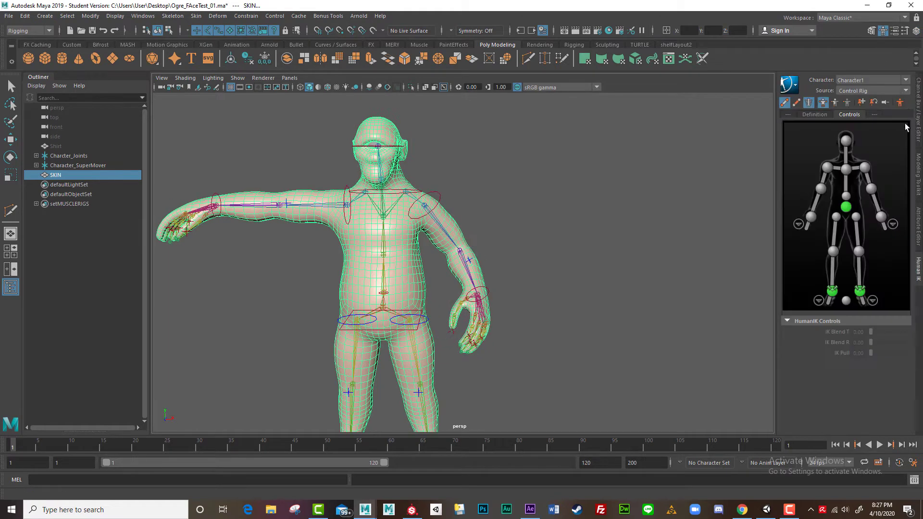
pyautogui.click(900, 103)
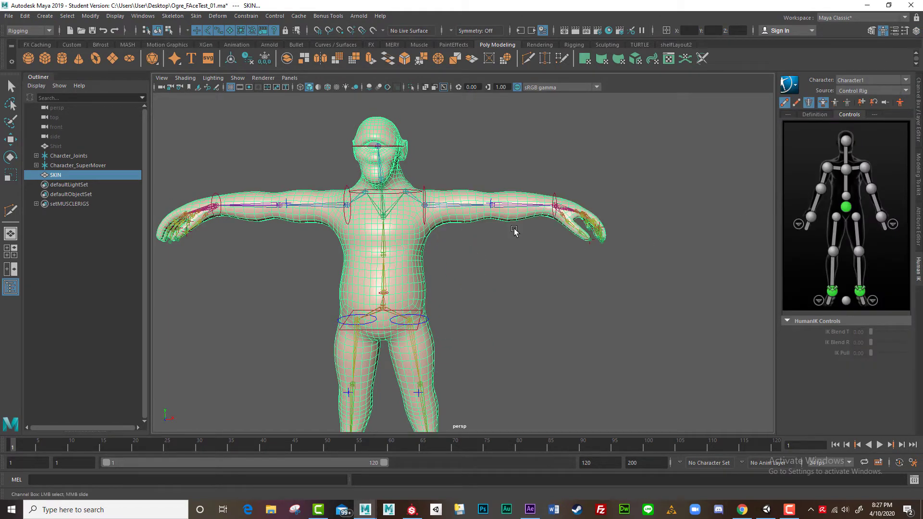
# - Test both arms by lowering the left and right wrist controls, and restore the stance pose
pyautogui.click(556, 195)
pyautogui.press('w')
pyautogui.moveTo(557, 205); pyautogui.dragTo(456, 315)
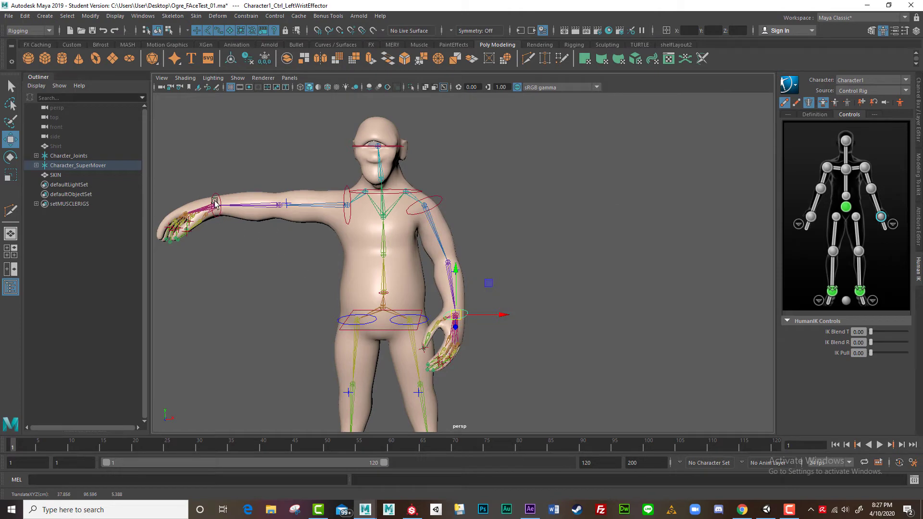
pyautogui.moveTo(215, 201); pyautogui.dragTo(309, 318)
pyautogui.keyDown('alt'); pyautogui.moveTo(323, 310); pyautogui.dragTo(397, 298); pyautogui.keyUp('alt')
pyautogui.click(900, 103)
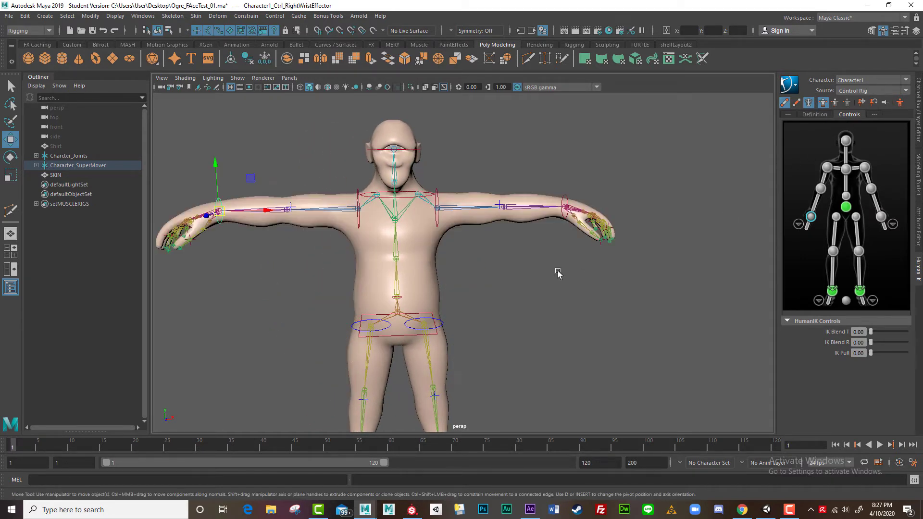
# - Select the hidden Shirt mesh and unhide it over the ogre's body
pyautogui.keyDown('alt'); pyautogui.moveTo(543, 263); pyautogui.dragTo(544, 202, button='middle'); pyautogui.keyUp('alt')
pyautogui.scroll(-1, 540, 233)
pyautogui.keyDown('alt'); pyautogui.moveTo(539, 233); pyautogui.dragTo(364, 300); pyautogui.keyUp('alt')
pyautogui.click(414, 347)
pyautogui.hotkey('ctrl', 'z')
pyautogui.keyDown('alt'); pyautogui.moveTo(292, 295); pyautogui.dragTo(394, 283); pyautogui.keyUp('alt')
pyautogui.click(52, 146)
pyautogui.press('h')
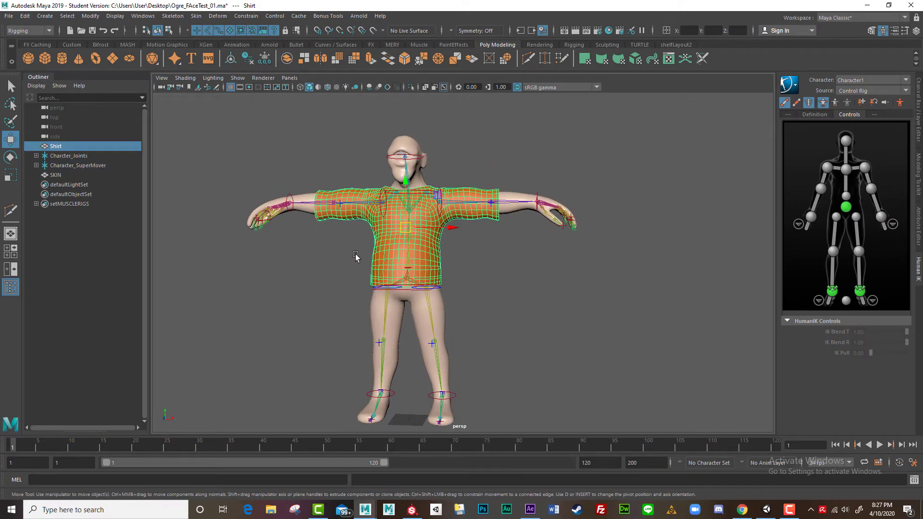
pyautogui.keyDown('alt'); pyautogui.moveTo(389, 270); pyautogui.dragTo(303, 276, button='right'); pyautogui.keyUp('alt')
# - Add the SKIN mesh to the Shirt selection and apply a Wrap deformer so the shirt follows the body
pyautogui.click(919, 89)
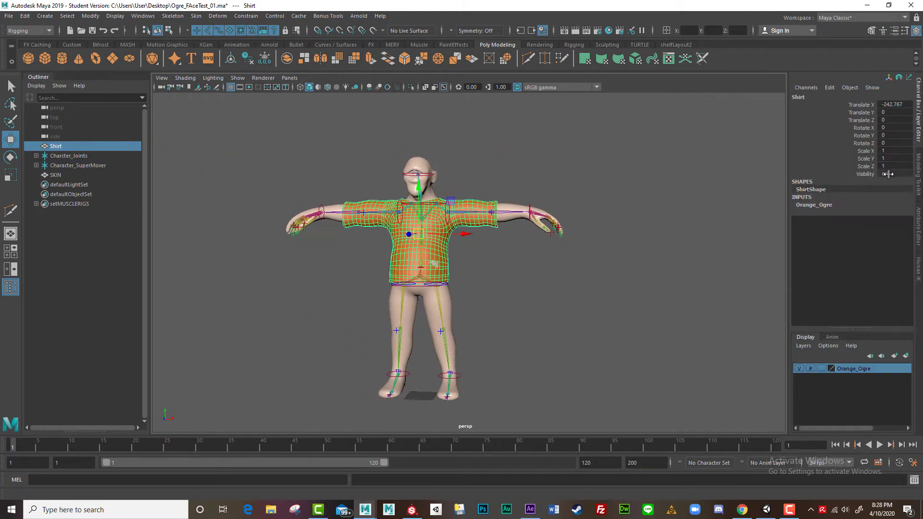
pyautogui.scroll(3, 610, 316)
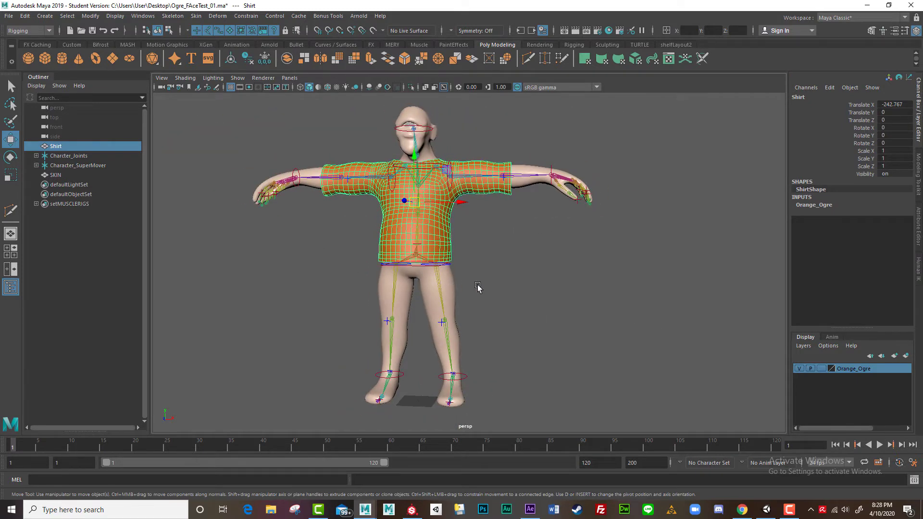
pyautogui.click(478, 288)
pyautogui.click(445, 248)
pyautogui.keyDown('shift'); pyautogui.click(449, 286); pyautogui.keyUp('shift')
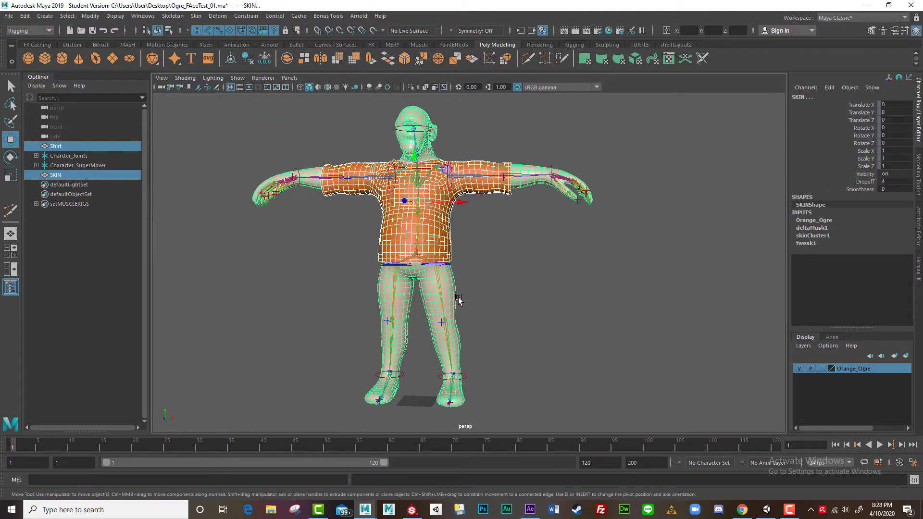
pyautogui.click(217, 16)
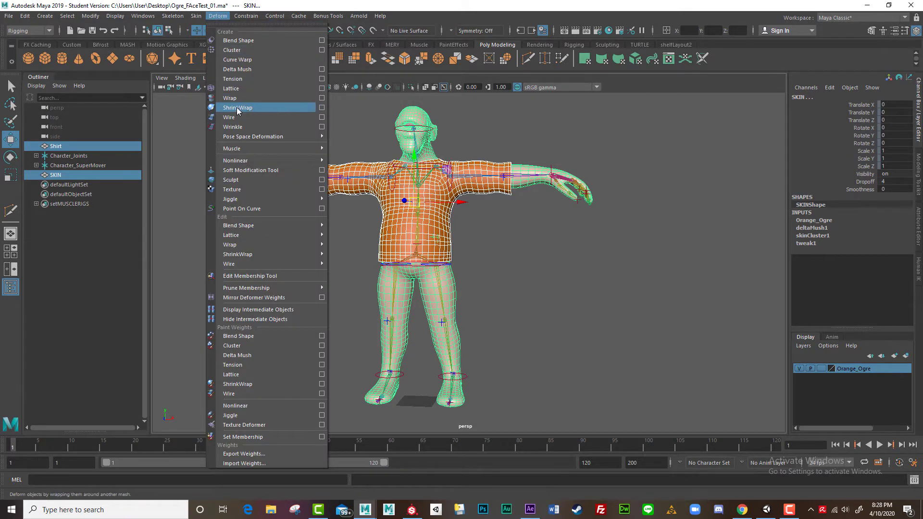
pyautogui.click(272, 98)
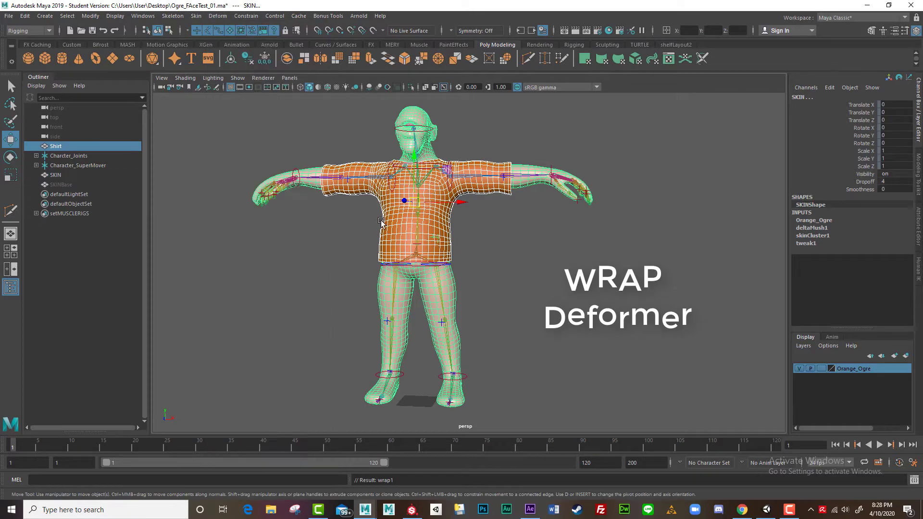
# - Test the shirt's deformation by lowering the left wrist control in front of the waist, and restore the stance pose
pyautogui.click(550, 168)
pyautogui.moveTo(551, 169); pyautogui.dragTo(459, 227)
pyautogui.keyDown('alt'); pyautogui.moveTo(459, 231); pyautogui.dragTo(270, 258); pyautogui.keyUp('alt')
pyautogui.keyDown('alt'); pyautogui.moveTo(270, 259); pyautogui.dragTo(497, 311, button='right'); pyautogui.keyUp('alt')
pyautogui.keyDown('alt'); pyautogui.moveTo(400, 262); pyautogui.dragTo(730, 169); pyautogui.keyUp('alt')
pyautogui.click(883, 30)
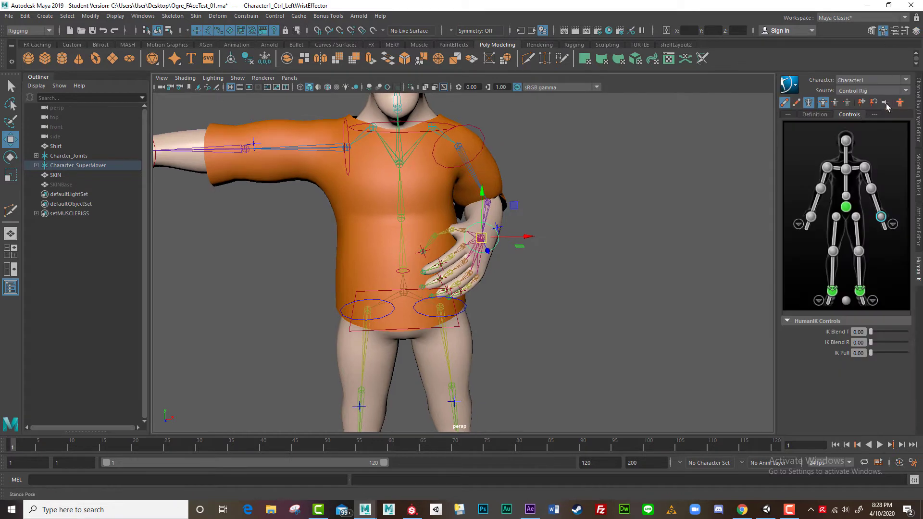
pyautogui.click(901, 103)
pyautogui.keyDown('alt'); pyautogui.moveTo(634, 256); pyautogui.dragTo(418, 283, button='right'); pyautogui.keyUp('alt')
pyautogui.keyDown('alt'); pyautogui.moveTo(418, 282); pyautogui.dragTo(417, 264, button='middle'); pyautogui.keyUp('alt')
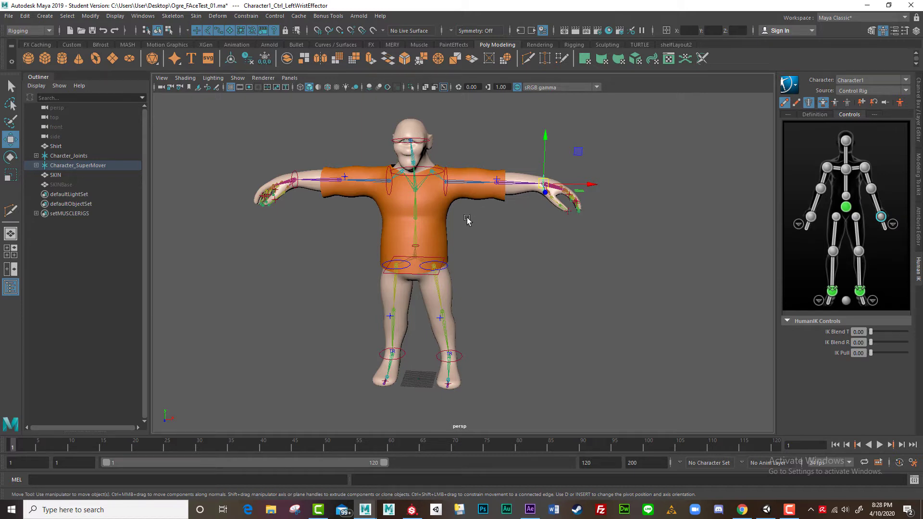
# - Duplicate the rigged SKIN mesh in place
pyautogui.click(450, 226)
pyautogui.scroll(2, 578, 300)
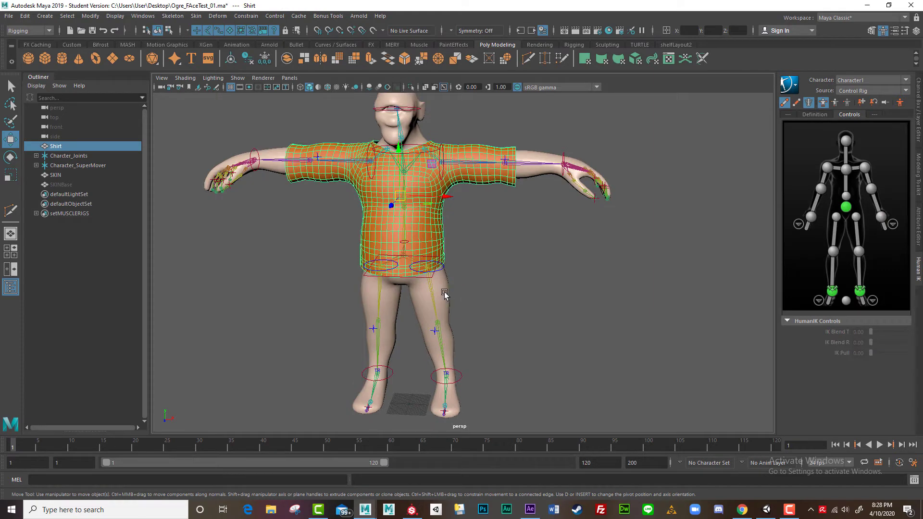
pyautogui.click(445, 294)
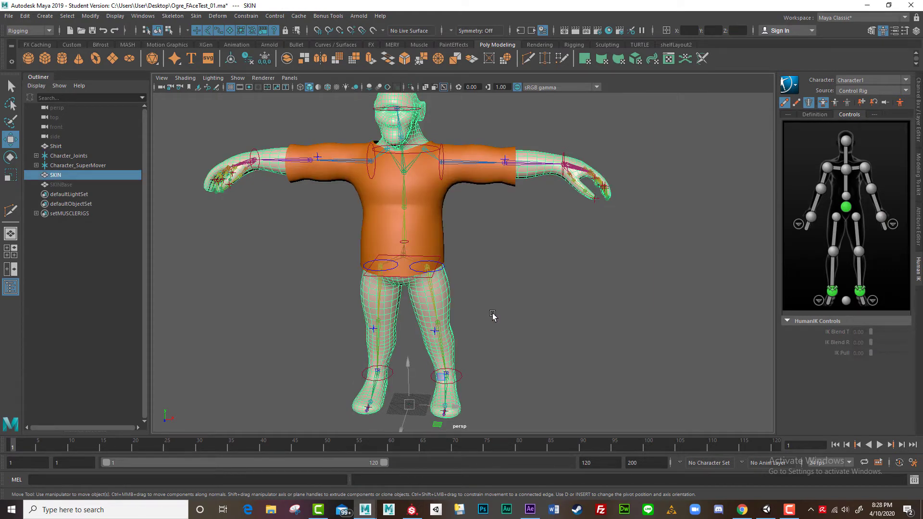
pyautogui.keyDown('alt'); pyautogui.moveTo(495, 288); pyautogui.dragTo(465, 284); pyautogui.keyUp('alt')
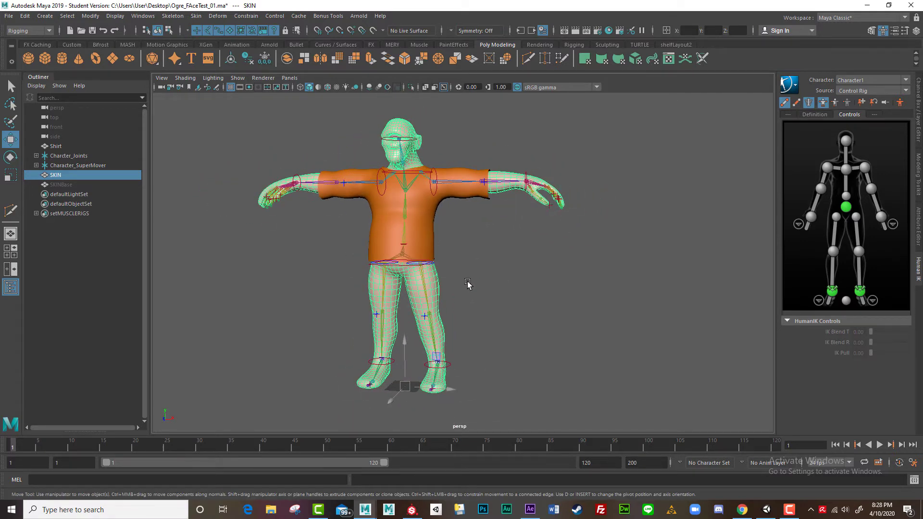
pyautogui.keyDown('alt'); pyautogui.moveTo(471, 282); pyautogui.dragTo(447, 252); pyautogui.keyUp('alt')
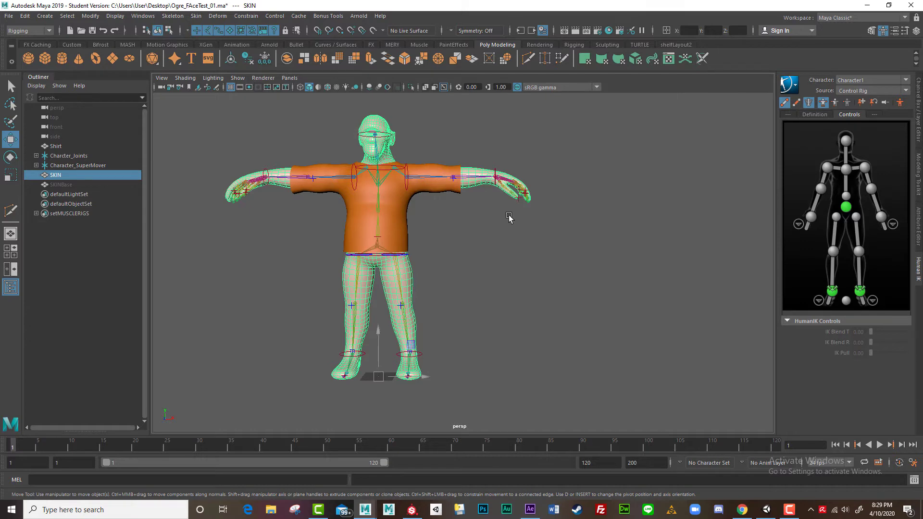
pyautogui.keyDown('alt'); pyautogui.moveTo(491, 233); pyautogui.dragTo(503, 233); pyautogui.keyUp('alt')
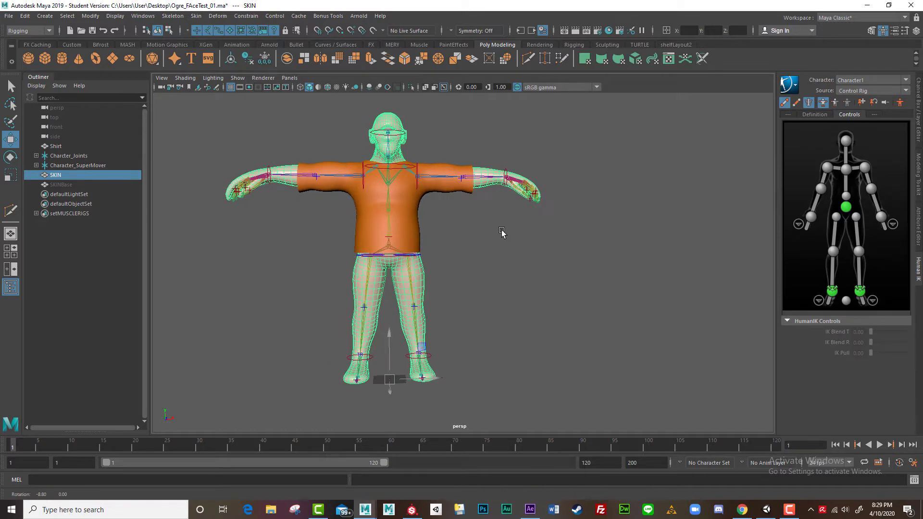
pyautogui.keyDown('alt'); pyautogui.moveTo(503, 232); pyautogui.dragTo(449, 226, button='right'); pyautogui.keyUp('alt')
pyautogui.keyDown('alt'); pyautogui.moveTo(450, 226); pyautogui.dragTo(478, 257); pyautogui.keyUp('alt')
pyautogui.click(487, 269)
pyautogui.click(423, 277)
pyautogui.keyDown('alt'); pyautogui.moveTo(436, 284); pyautogui.dragTo(425, 274, button='middle'); pyautogui.keyUp('alt')
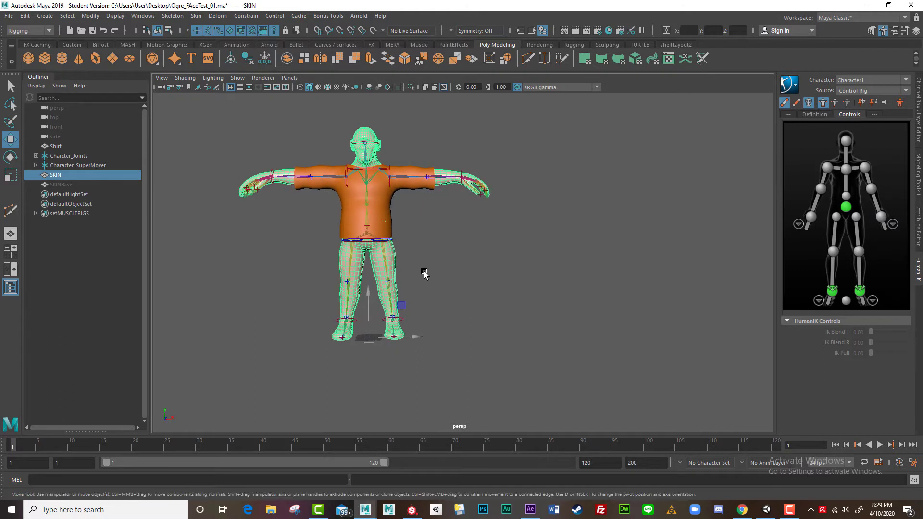
pyautogui.hotkey('ctrl', 'd')
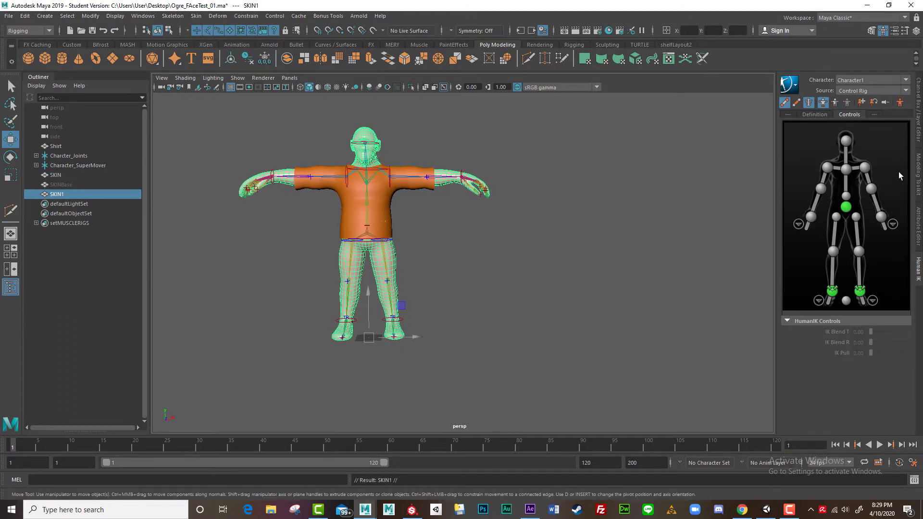
# - Break the connections on the duplicated mesh's translate, rotate and scale channels and unlock them
pyautogui.click(919, 105)
pyautogui.moveTo(864, 107); pyautogui.dragTo(865, 167)
pyautogui.rightClick(865, 149)
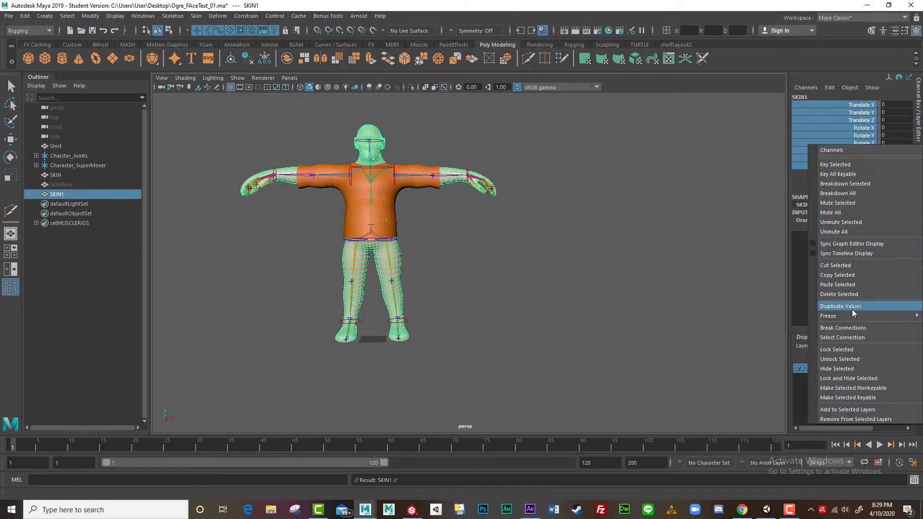
pyautogui.click(846, 330)
pyautogui.rightClick(857, 137)
pyautogui.click(841, 348)
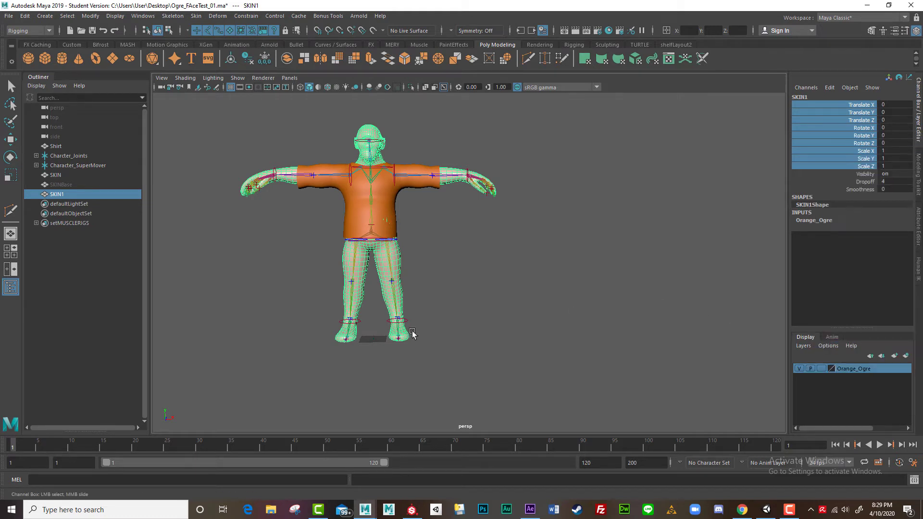
# - Move the duplicated body mesh along X to about 243, clear of the original character, and deselect it
pyautogui.press('w')
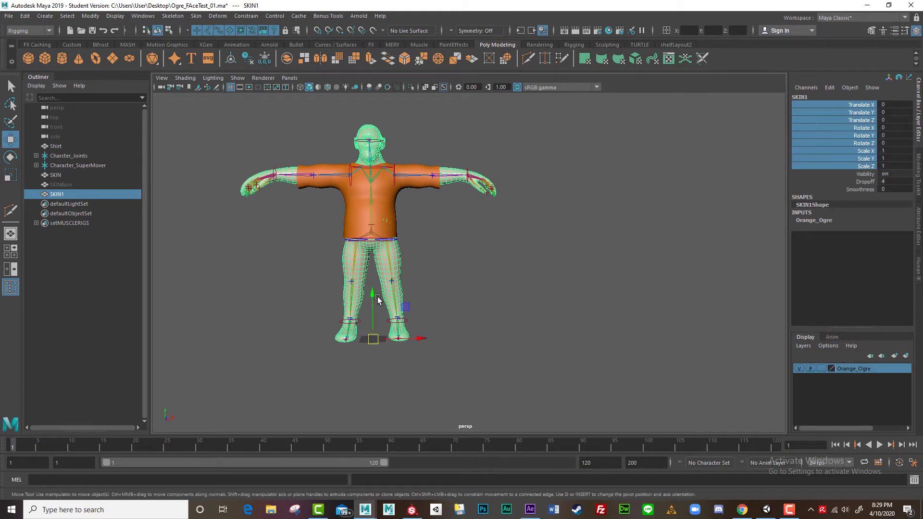
pyautogui.moveTo(420, 340); pyautogui.dragTo(670, 331)
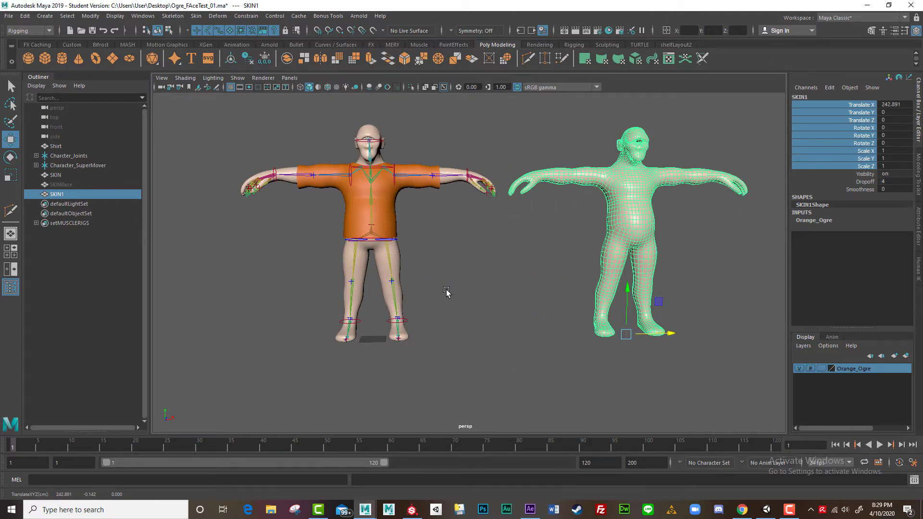
pyautogui.keyDown('alt'); pyautogui.moveTo(469, 279); pyautogui.dragTo(410, 284, button='middle'); pyautogui.keyUp('alt')
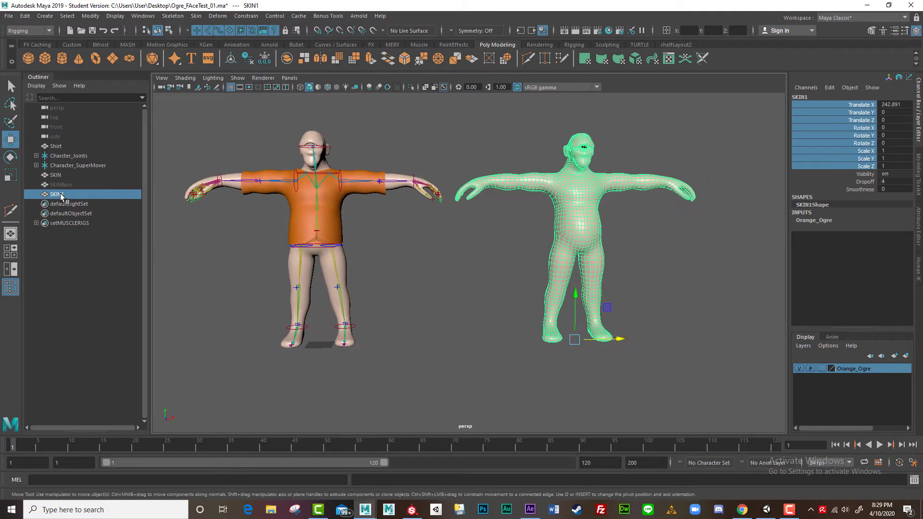
pyautogui.click(425, 260)
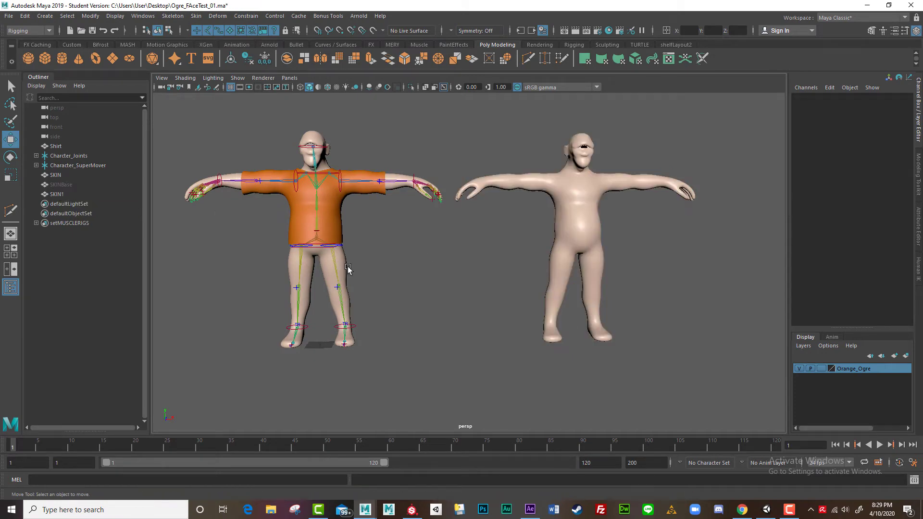
# - Duplicate the Charcter_Joints skeleton and move the copy along X into the duplicated body mesh
pyautogui.keyDown('alt'); pyautogui.moveTo(367, 270); pyautogui.dragTo(478, 305, button='middle'); pyautogui.keyUp('alt')
pyautogui.scroll(5, 471, 291)
pyautogui.keyDown('alt'); pyautogui.moveTo(478, 305); pyautogui.dragTo(393, 258, button='right'); pyautogui.keyUp('alt')
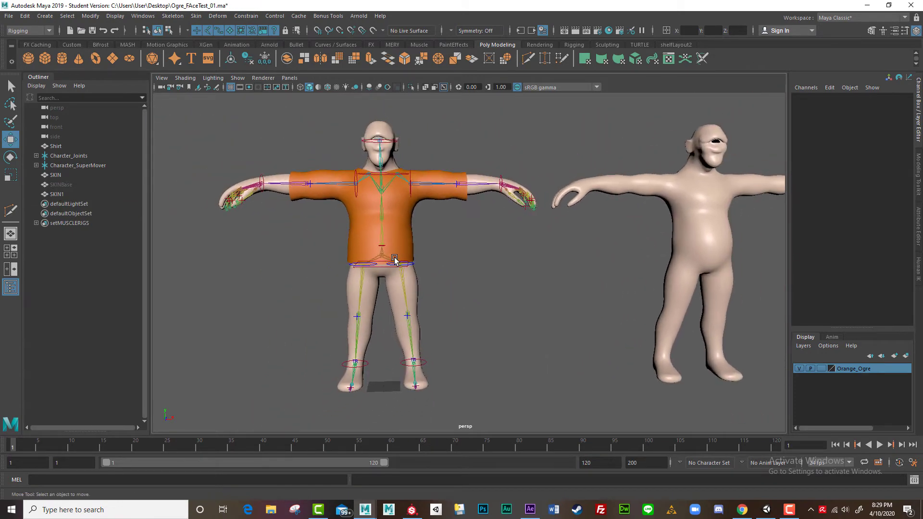
pyautogui.click(384, 255)
pyautogui.scroll(-3, 469, 290)
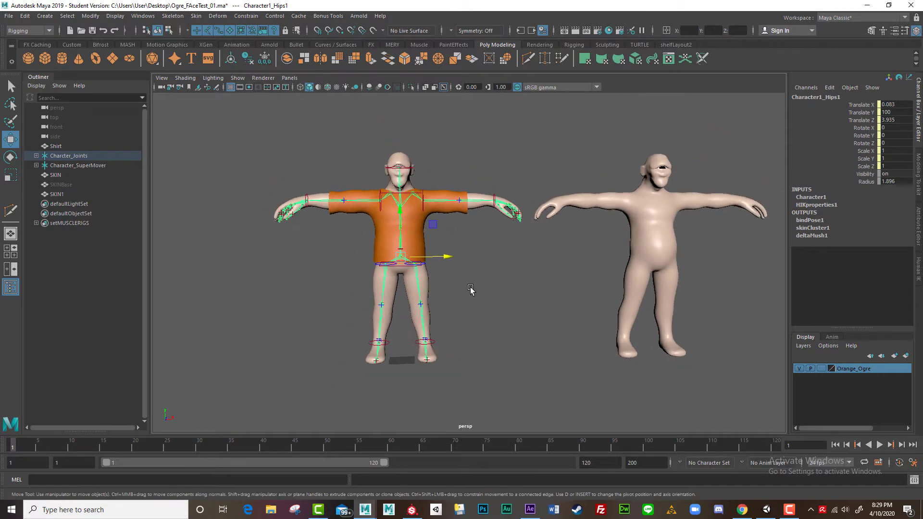
pyautogui.click(63, 156)
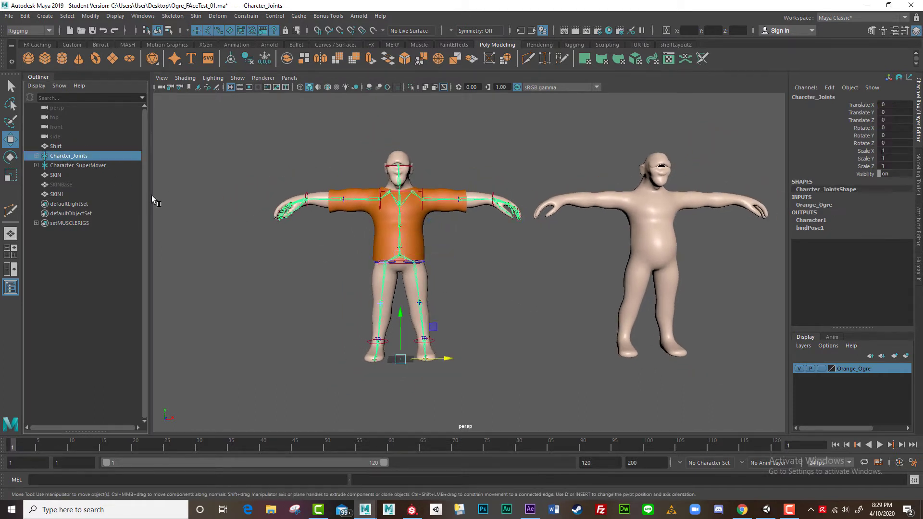
pyautogui.scroll(-2, 351, 301)
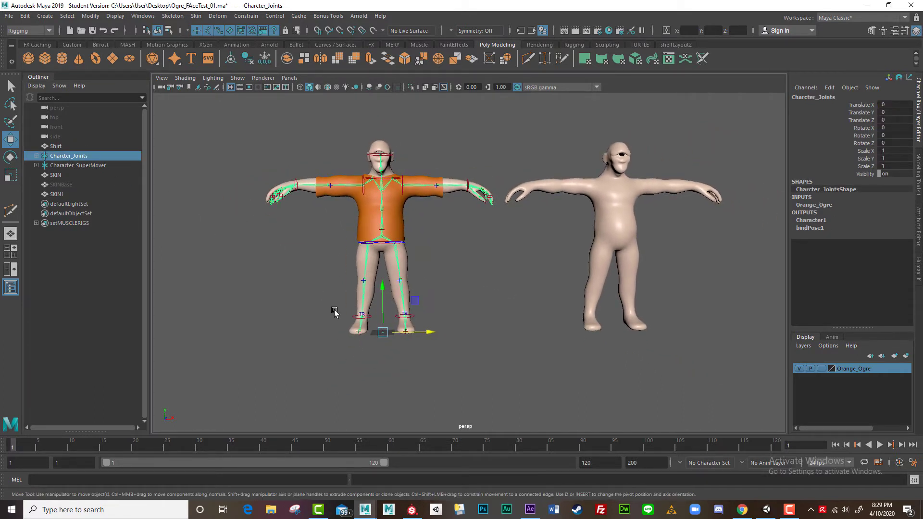
pyautogui.hotkey('ctrl', 'd')
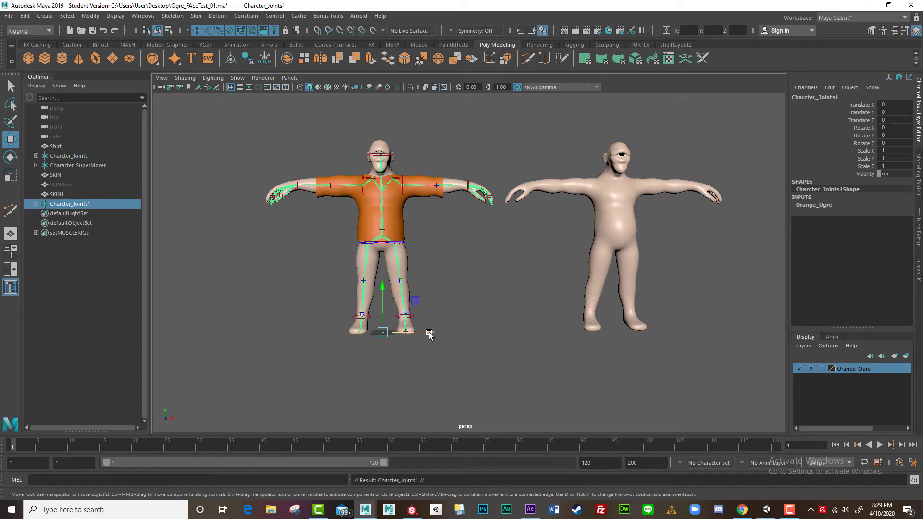
pyautogui.moveTo(430, 332); pyautogui.dragTo(662, 331)
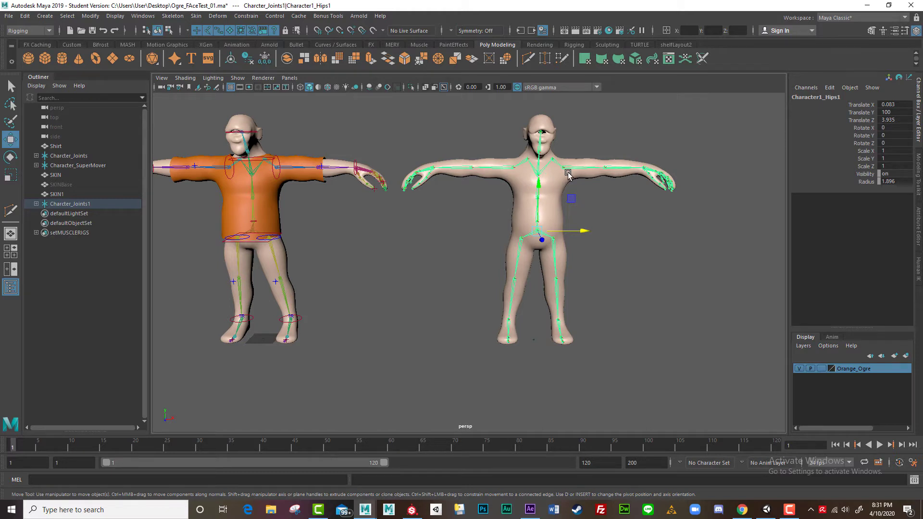
# - Set the HumanIK character to None and create a new character definition for the duplicated skeleton
pyautogui.click(884, 31)
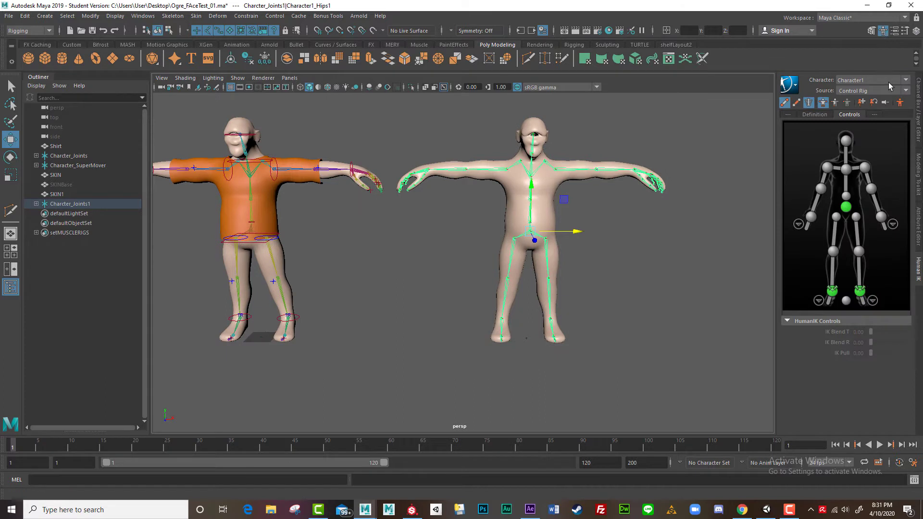
pyautogui.click(904, 82)
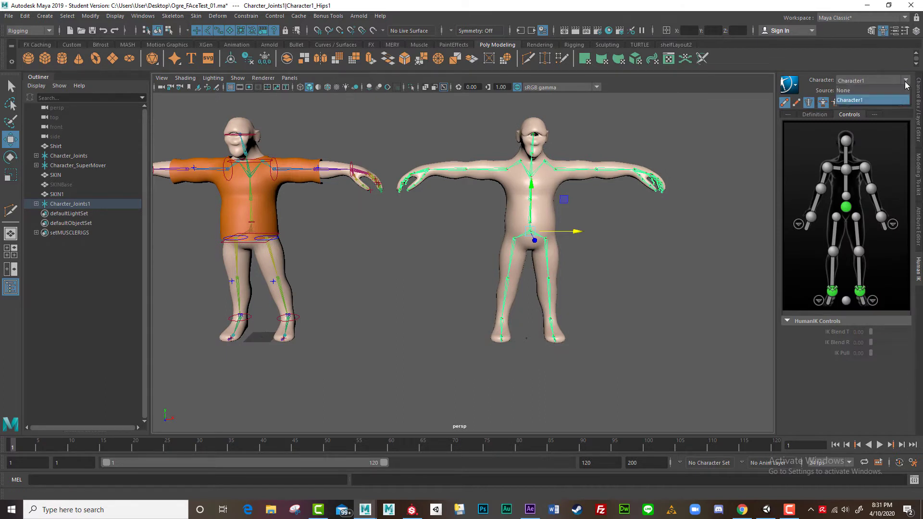
pyautogui.click(864, 93)
pyautogui.click(664, 294)
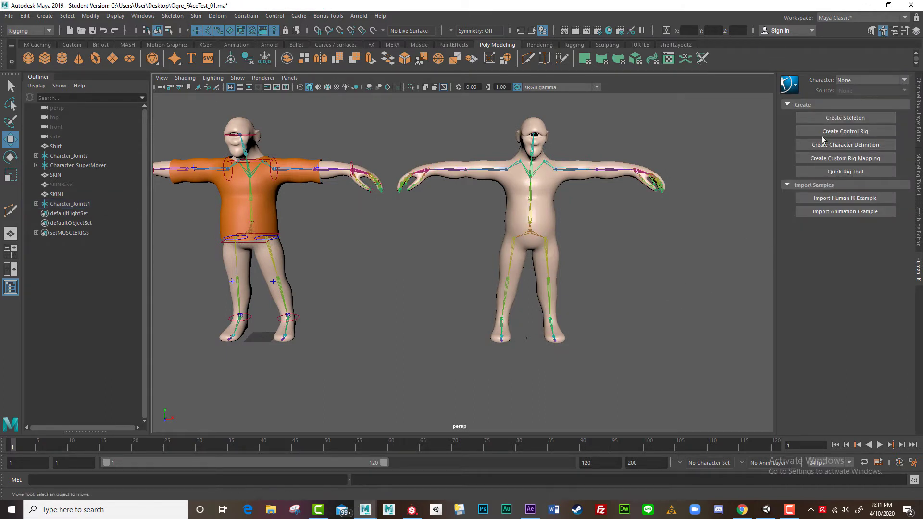
pyautogui.click(531, 232)
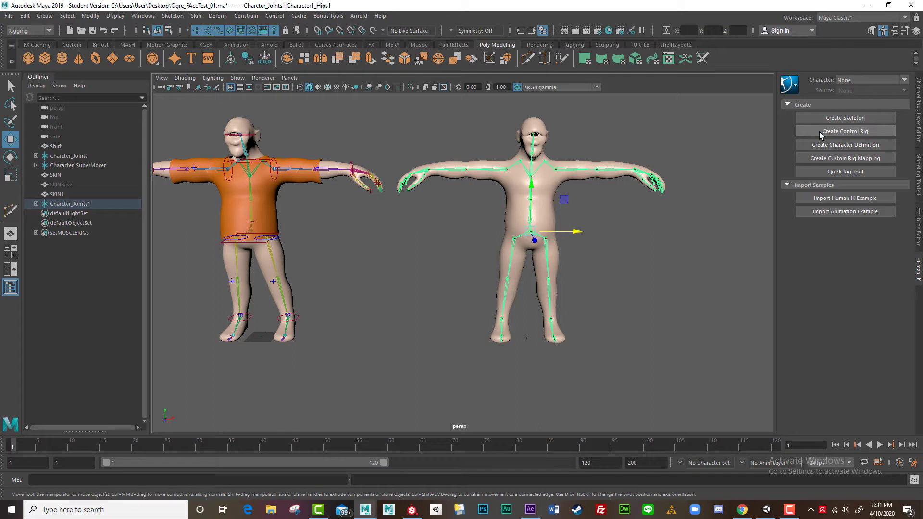
pyautogui.click(870, 146)
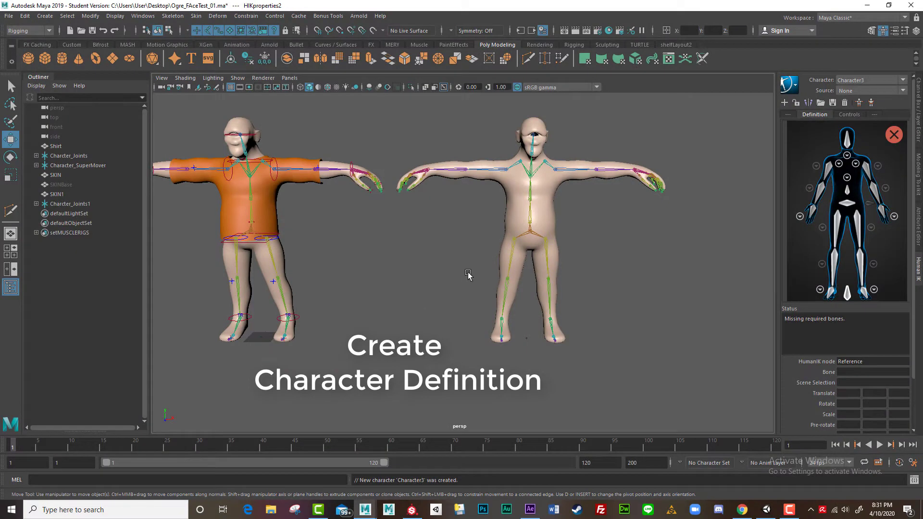
# - Assign the duplicated skeleton's hips joint to the Hips node of the new HumanIK character definition
pyautogui.keyDown('alt'); pyautogui.moveTo(489, 265); pyautogui.dragTo(340, 264, button='middle'); pyautogui.keyUp('alt')
pyautogui.click(393, 238)
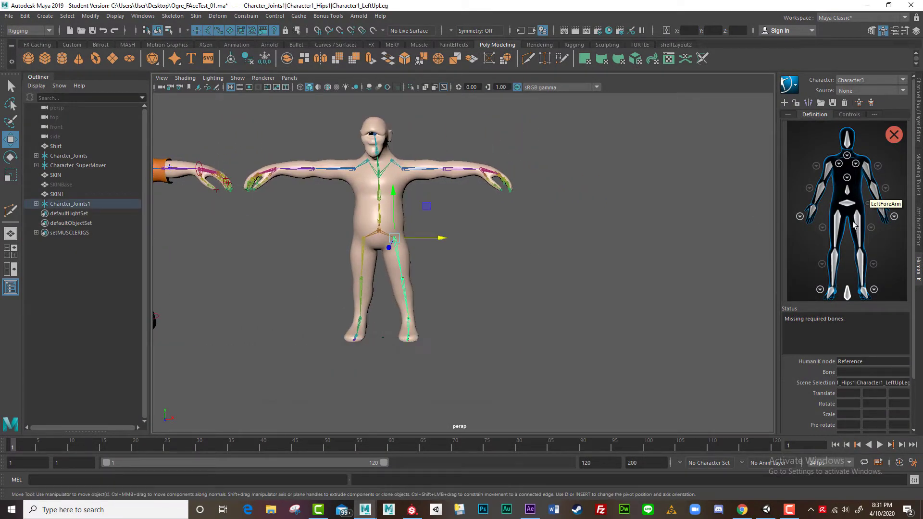
pyautogui.click(404, 253)
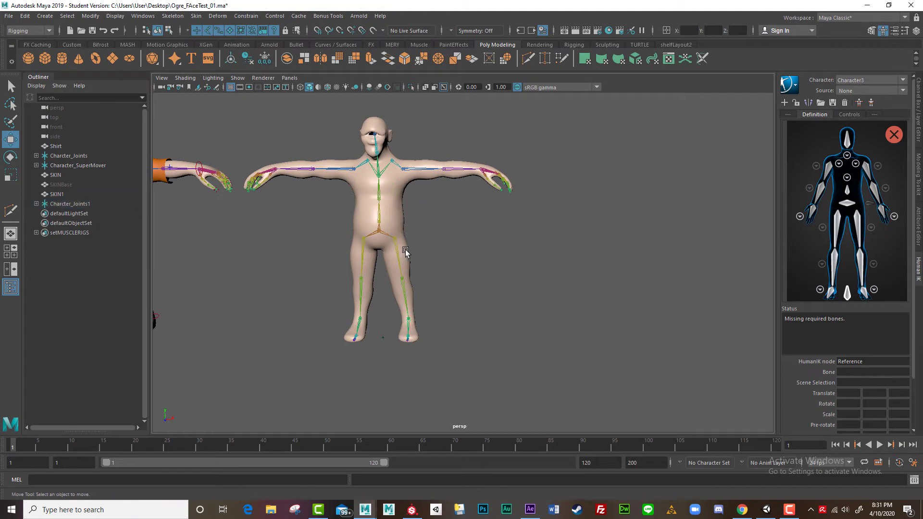
pyautogui.click(396, 252)
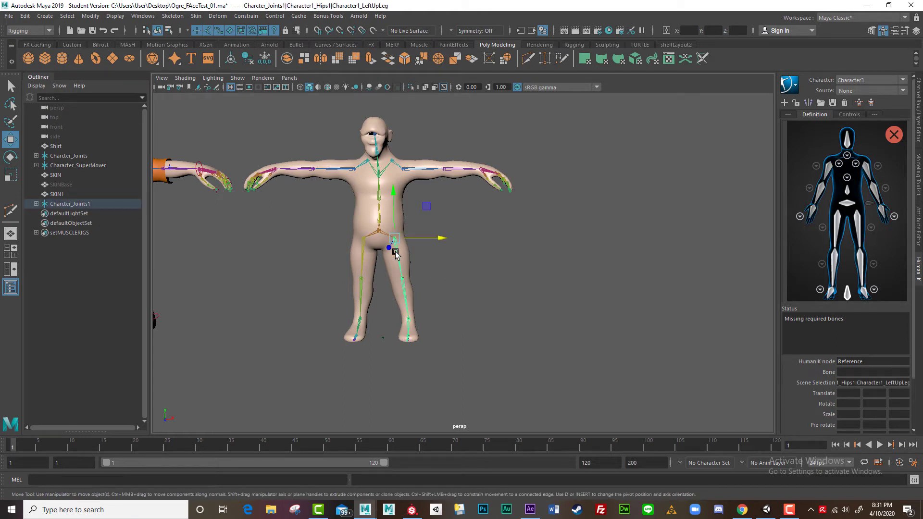
pyautogui.click(36, 204)
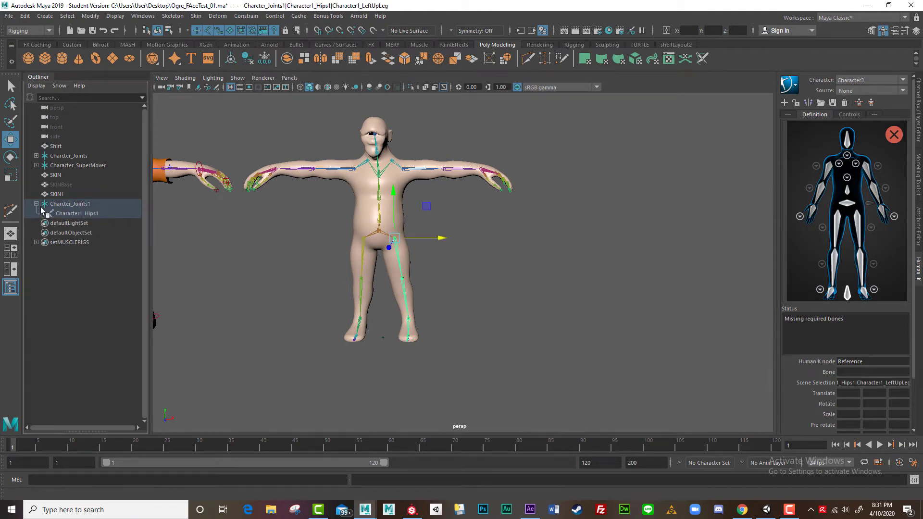
pyautogui.click(78, 215)
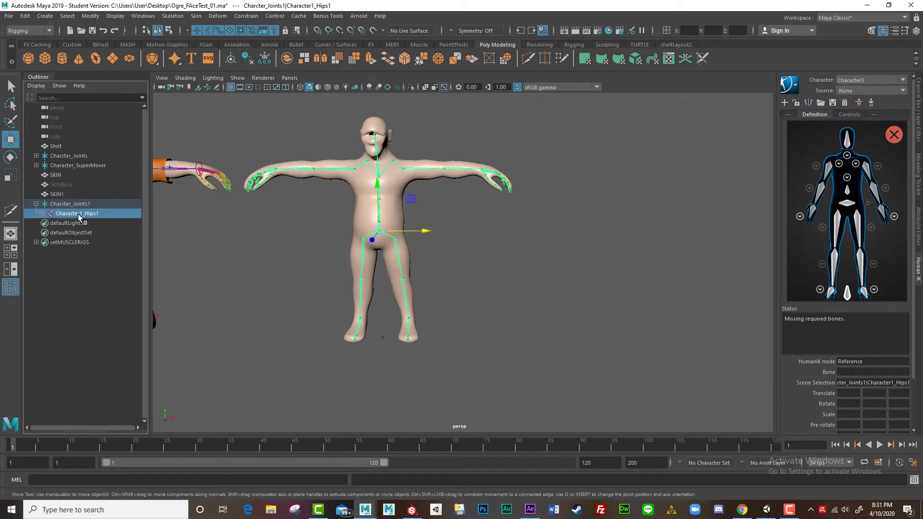
pyautogui.rightClick(848, 207)
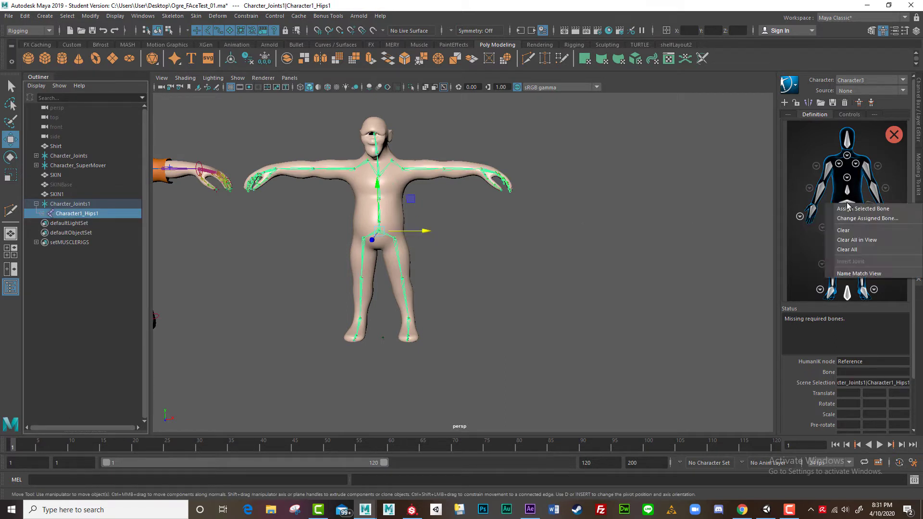
pyautogui.click(848, 209)
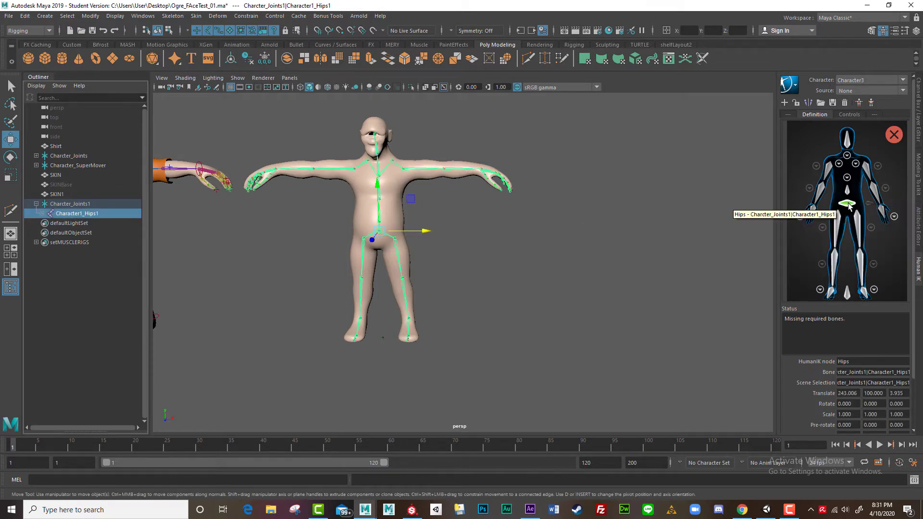
# - Assign the duplicated skeleton's left upper leg joint to the LeftUpLeg node of the character definition
pyautogui.click(395, 254)
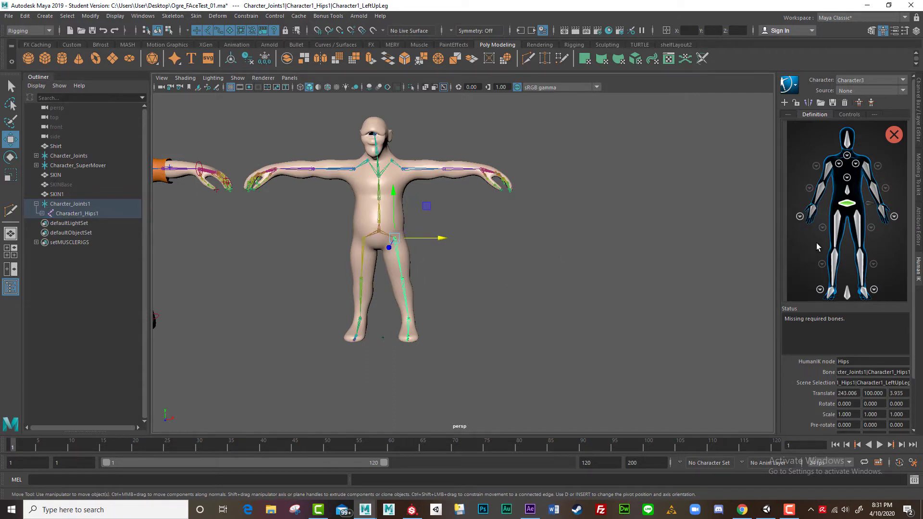
pyautogui.rightClick(858, 226)
pyautogui.click(859, 230)
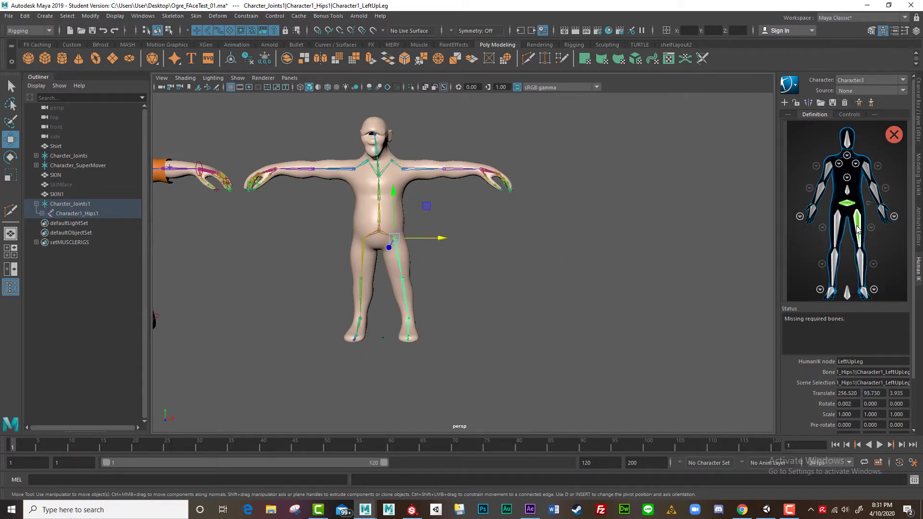
# - Assign the duplicated skeleton's left knee and left ankle joints to the LeftLeg and LeftFoot nodes
pyautogui.keyDown('alt'); pyautogui.moveTo(543, 258); pyautogui.dragTo(601, 253, button='middle'); pyautogui.keyUp('alt')
pyautogui.keyDown('alt'); pyautogui.moveTo(602, 252); pyautogui.dragTo(678, 297, button='right'); pyautogui.keyUp('alt')
pyautogui.keyDown('alt'); pyautogui.moveTo(657, 284); pyautogui.dragTo(624, 317, button='middle'); pyautogui.keyUp('alt')
pyautogui.keyDown('alt'); pyautogui.moveTo(620, 318); pyautogui.dragTo(443, 288, button='right'); pyautogui.keyUp('alt')
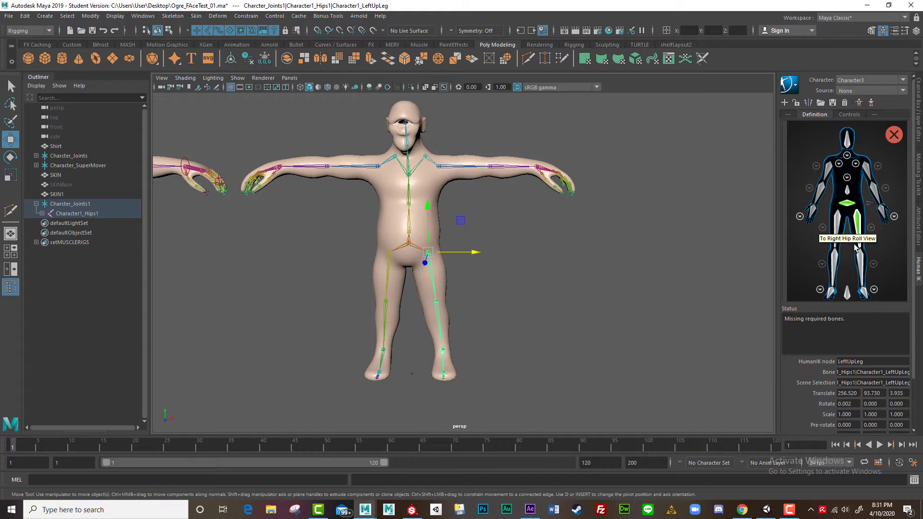
pyautogui.click(437, 307)
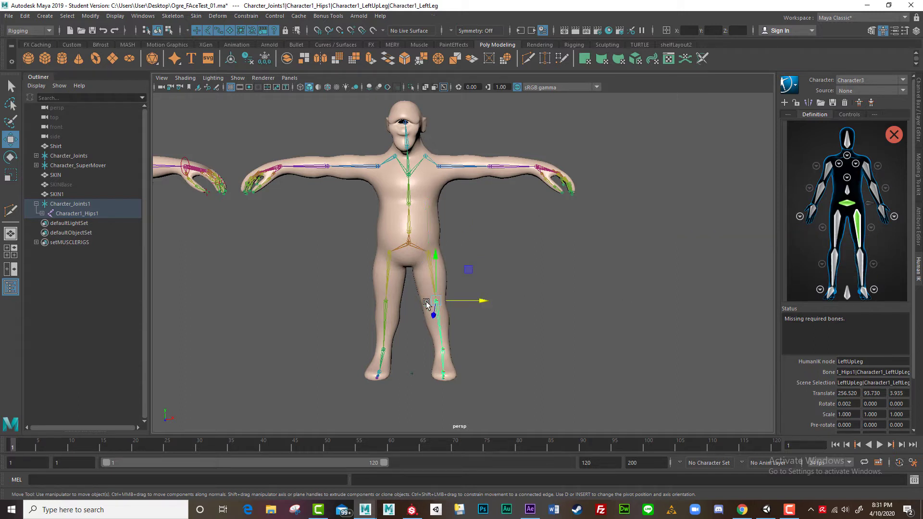
pyautogui.rightClick(862, 261)
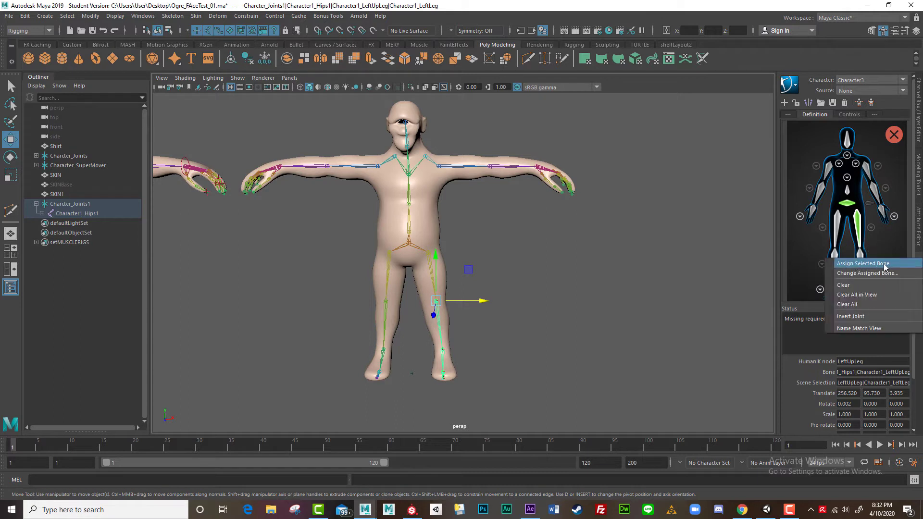
pyautogui.click(884, 263)
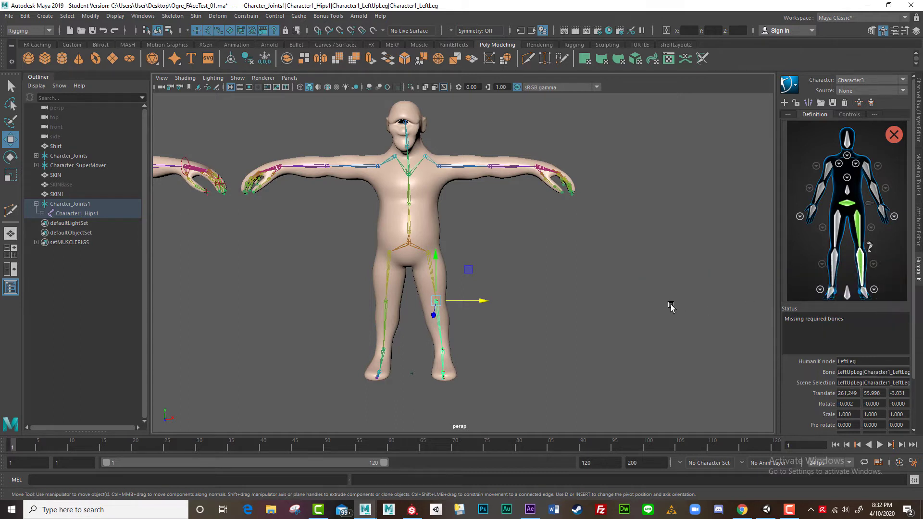
pyautogui.press('Down')
pyautogui.rightClick(863, 293)
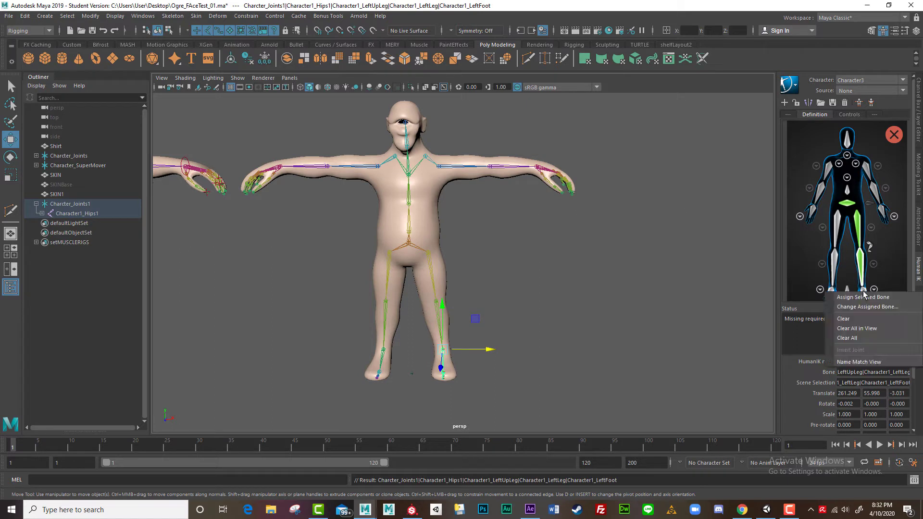
pyautogui.click(866, 298)
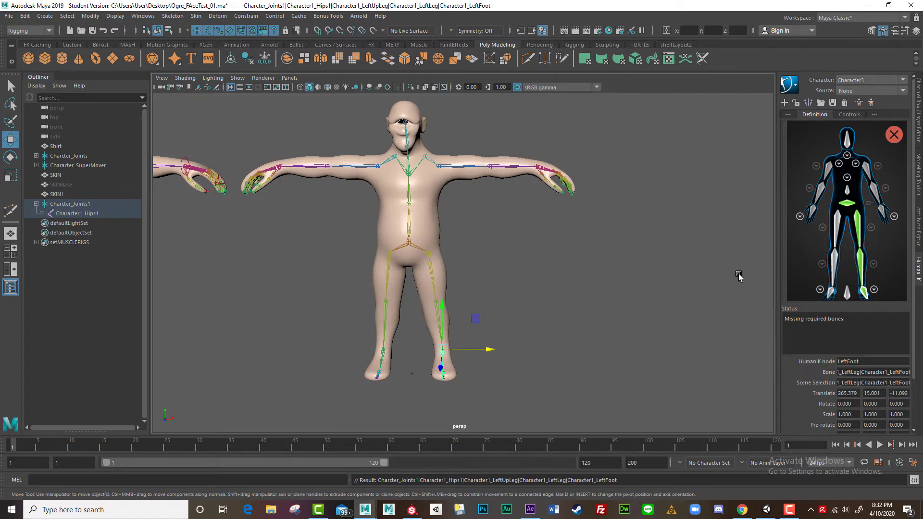
# - Assign the duplicated skeleton's right upper leg joint to the RightUpLeg node of the character definition
pyautogui.click(837, 222)
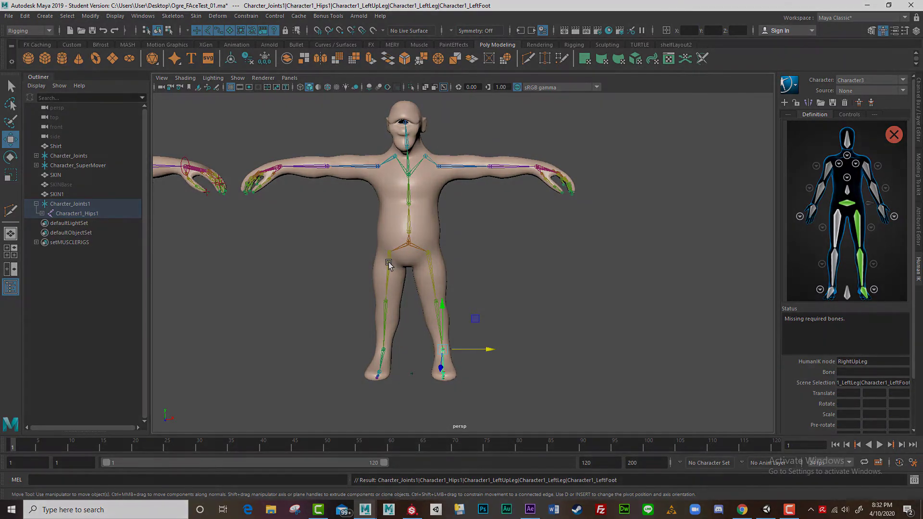
pyautogui.rightClick(835, 223)
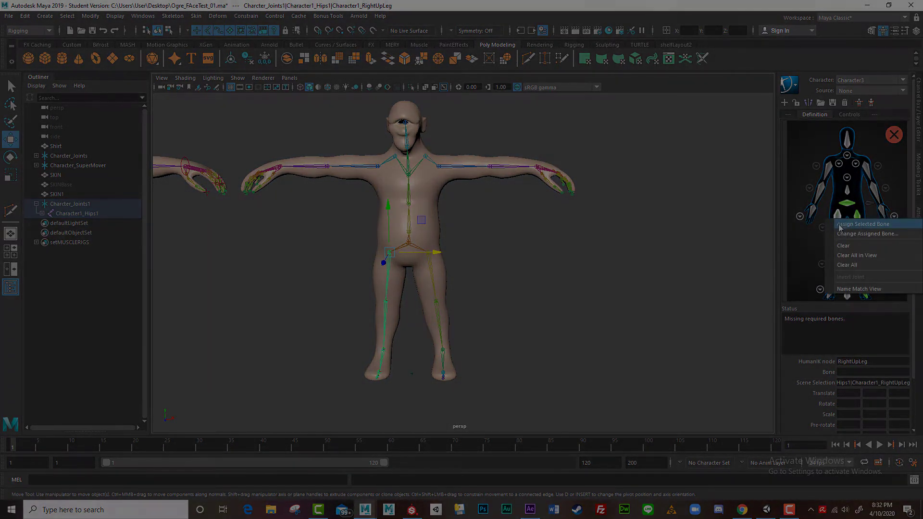
pyautogui.click(848, 232)
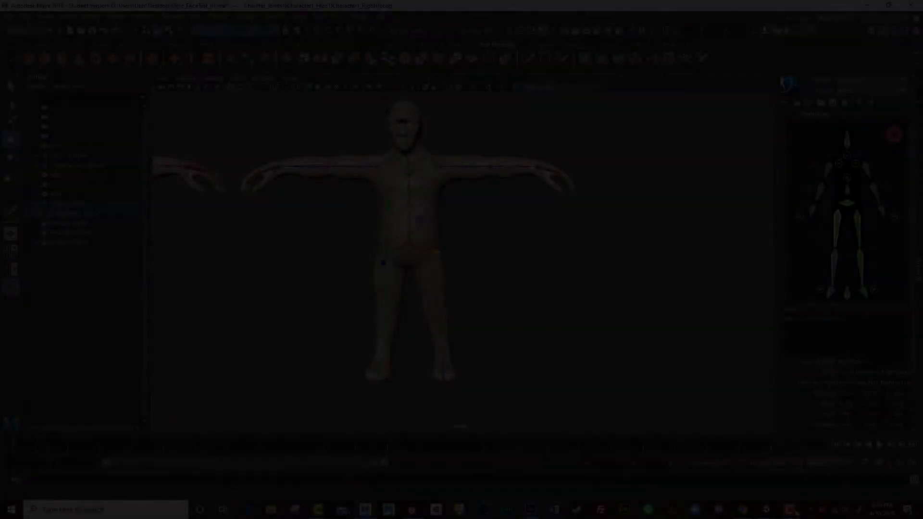
pyautogui.click(789, 509)
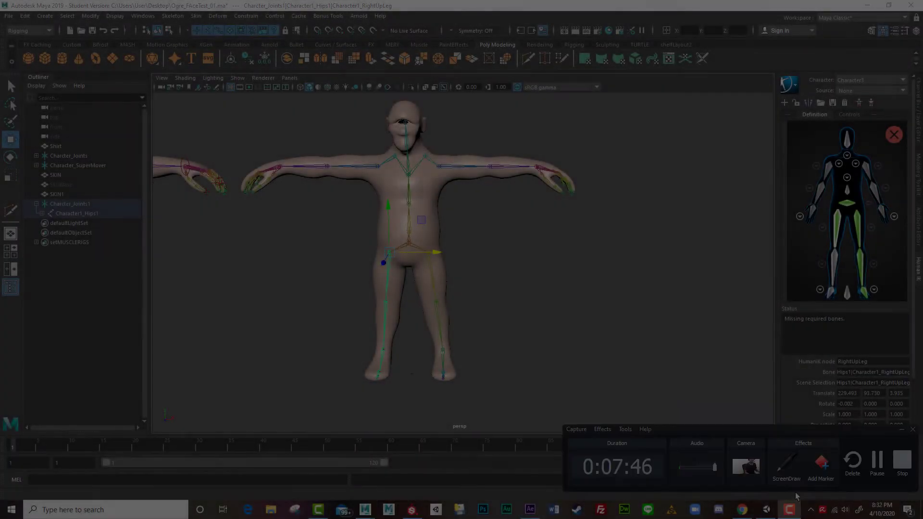
pyautogui.click(872, 474)
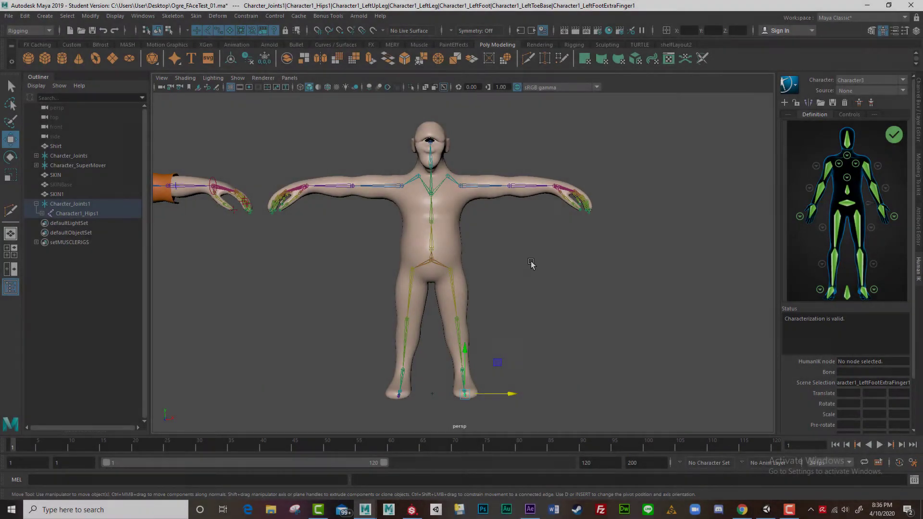
# - Examine the left hand and spine bone assignments in the duplicated skeleton's character definition
pyautogui.click(451, 268)
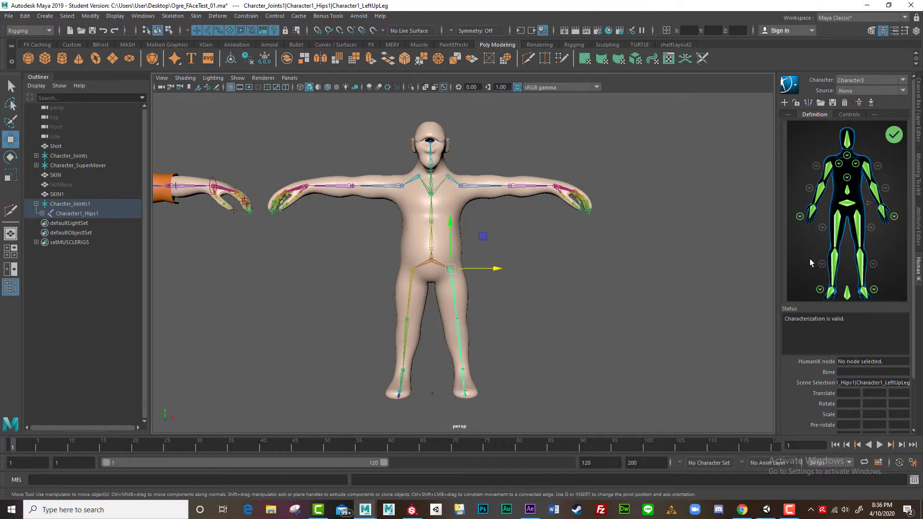
pyautogui.click(884, 212)
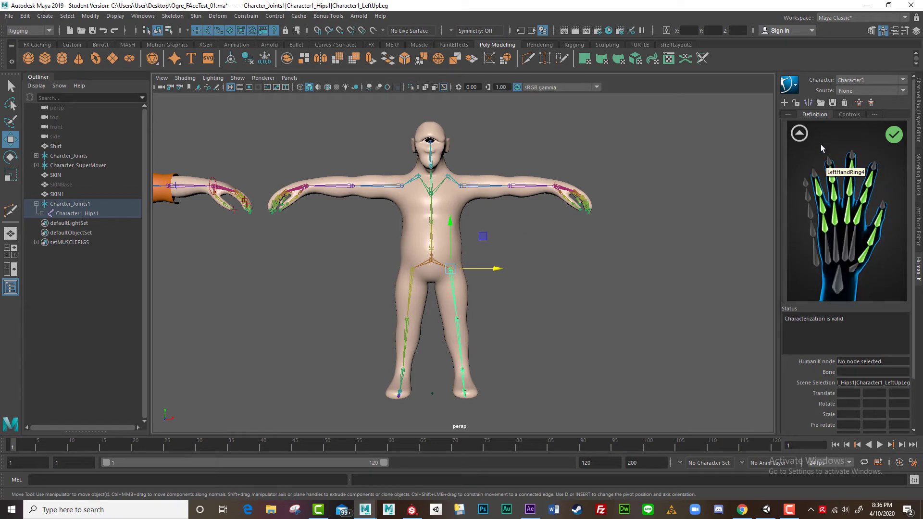
pyautogui.click(801, 138)
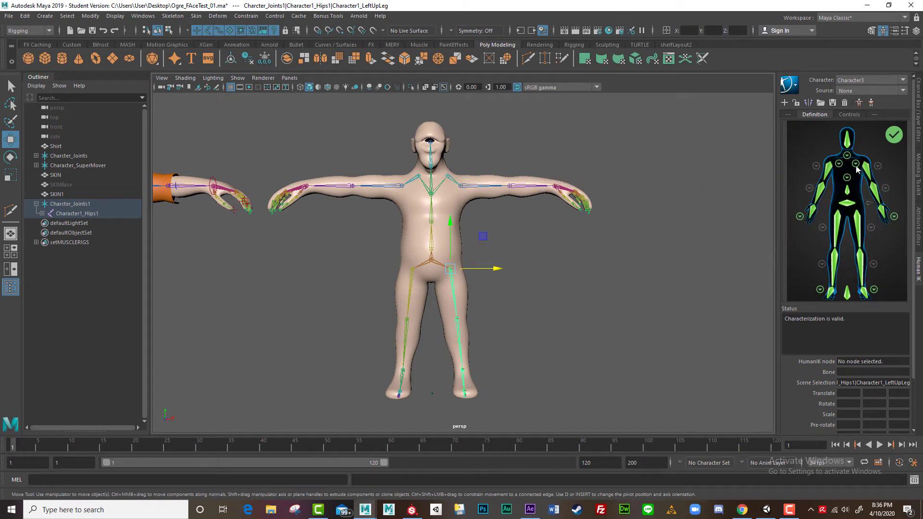
pyautogui.click(848, 178)
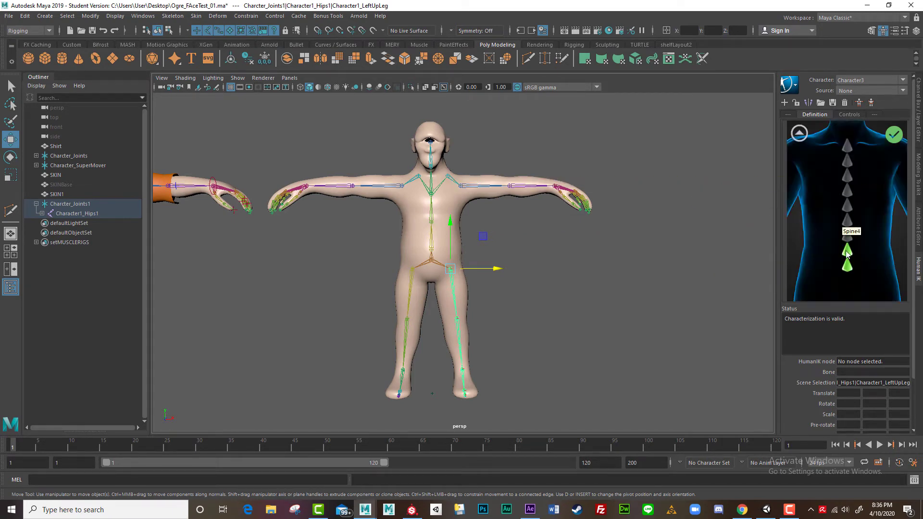
pyautogui.click(800, 133)
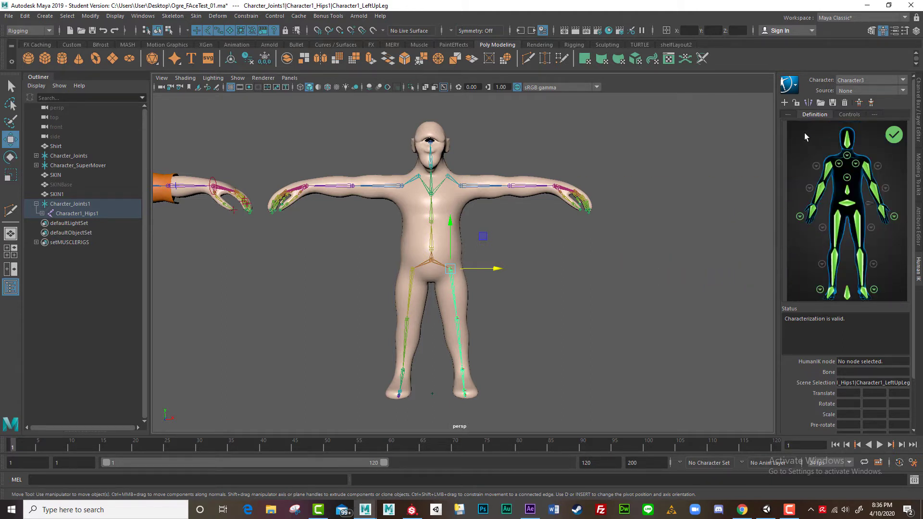
# - Create a HumanIK control rig for the duplicated skeleton, with the FK rig hidden and the skeleton shown
pyautogui.click(860, 103)
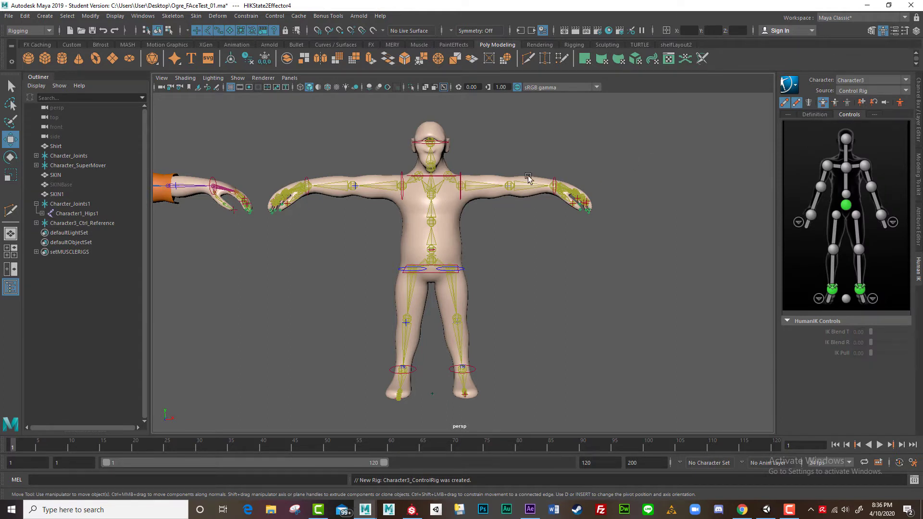
pyautogui.click(809, 103)
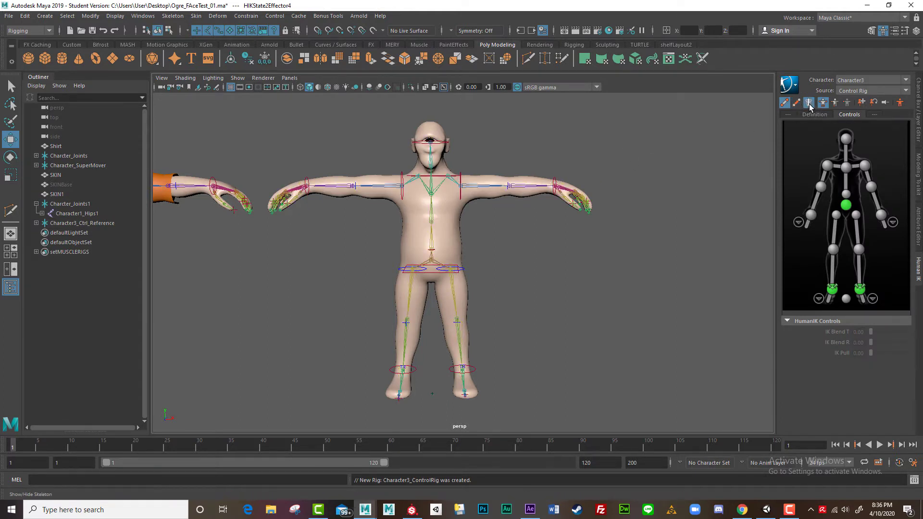
pyautogui.moveTo(368, 233)
pyautogui.keyDown('alt'); pyautogui.mouseDown()
pyautogui.moveTo(274, 240)
pyautogui.moveTo(331, 207)
pyautogui.moveTo(379, 245)
pyautogui.mouseUp(); pyautogui.keyUp('alt')
pyautogui.keyDown('alt'); pyautogui.moveTo(379, 246); pyautogui.dragTo(430, 272, button='right'); pyautogui.keyUp('alt')
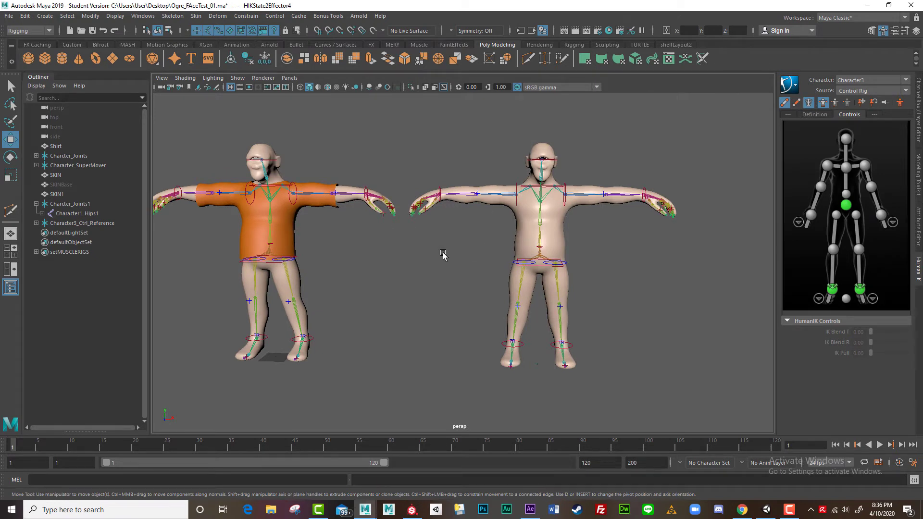
# - Test the left wrist effector of the duplicated body's control rig and undo the change
pyautogui.keyDown('alt'); pyautogui.moveTo(473, 263); pyautogui.dragTo(604, 265); pyautogui.keyUp('alt')
pyautogui.click(651, 207)
pyautogui.hotkey('ctrl', 'z')
pyautogui.moveTo(437, 303)
pyautogui.keyDown('alt'); pyautogui.mouseDown()
pyautogui.moveTo(435, 317)
pyautogui.moveTo(462, 315)
pyautogui.moveTo(442, 312)
pyautogui.mouseUp(); pyautogui.keyUp('alt')
pyautogui.keyDown('alt'); pyautogui.moveTo(442, 312); pyautogui.dragTo(446, 284, button='middle'); pyautogui.keyUp('alt')
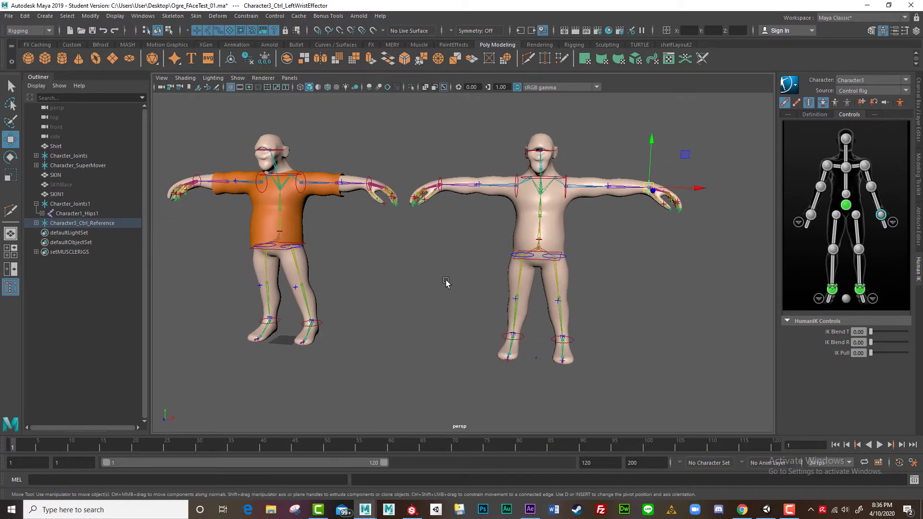
# - Duplicate the shirt mesh and move the copy along X to about 243, onto the duplicated body
pyautogui.click(327, 193)
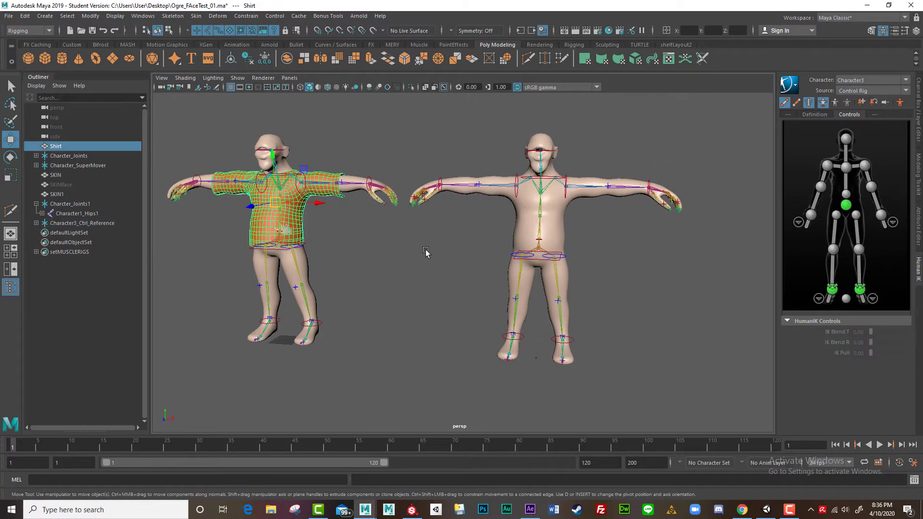
pyautogui.keyDown('alt'); pyautogui.moveTo(405, 270); pyautogui.dragTo(418, 268); pyautogui.keyUp('alt')
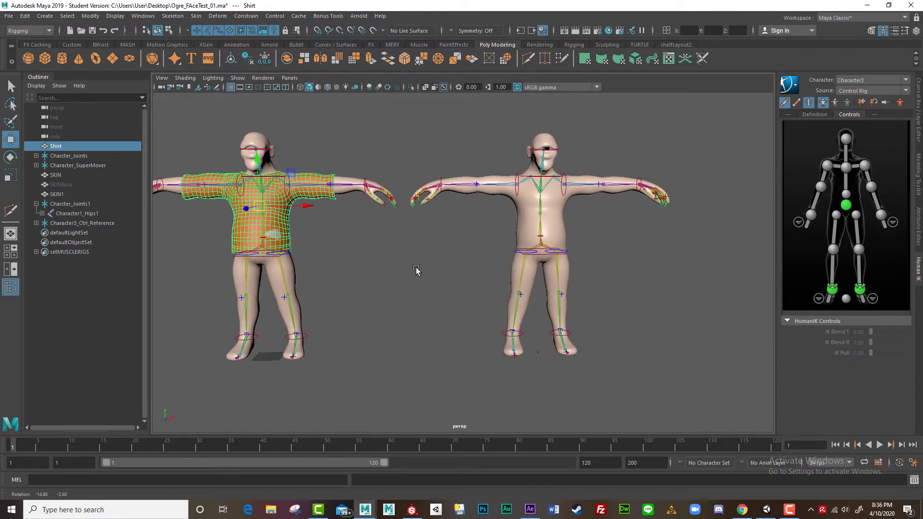
pyautogui.hotkey('ctrl', 'd')
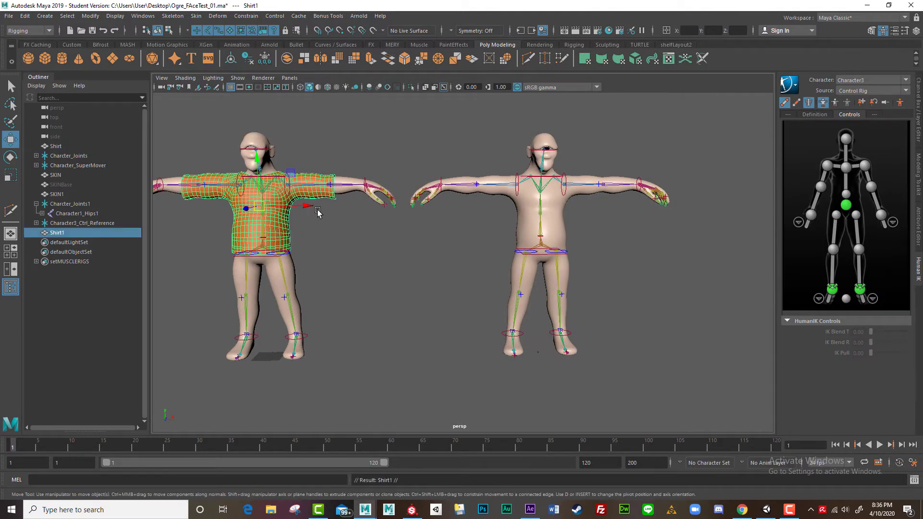
pyautogui.moveTo(313, 207); pyautogui.dragTo(588, 239)
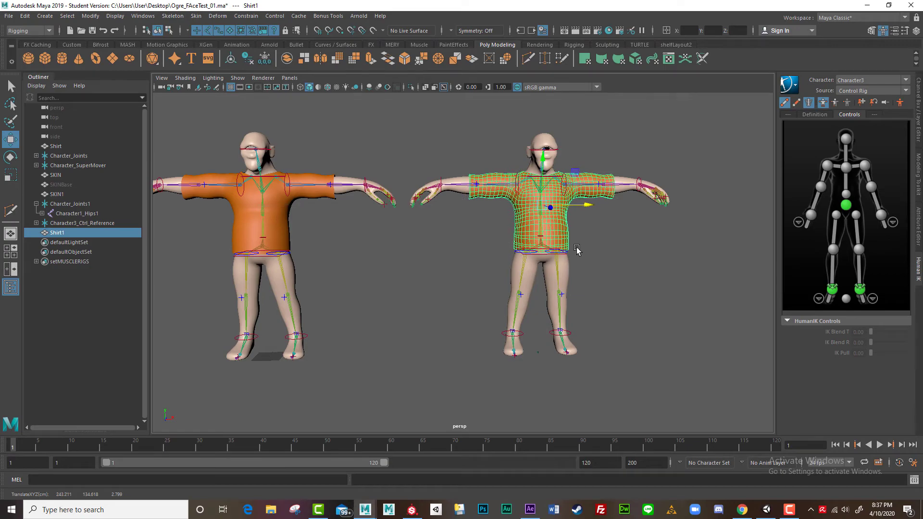
# - Check and fine-tune the duplicated shirt's X alignment with the duplicated body in the front view
pyautogui.press('space')
pyautogui.moveTo(530, 244); pyautogui.dragTo(528, 260)
pyautogui.keyDown('alt'); pyautogui.moveTo(356, 207); pyautogui.dragTo(375, 339, button='middle'); pyautogui.keyUp('alt')
pyautogui.keyDown('alt'); pyautogui.moveTo(375, 337); pyautogui.dragTo(608, 426, button='right'); pyautogui.keyUp('alt')
pyautogui.keyDown('alt'); pyautogui.moveTo(509, 396); pyautogui.dragTo(530, 310, button='middle'); pyautogui.keyUp('alt')
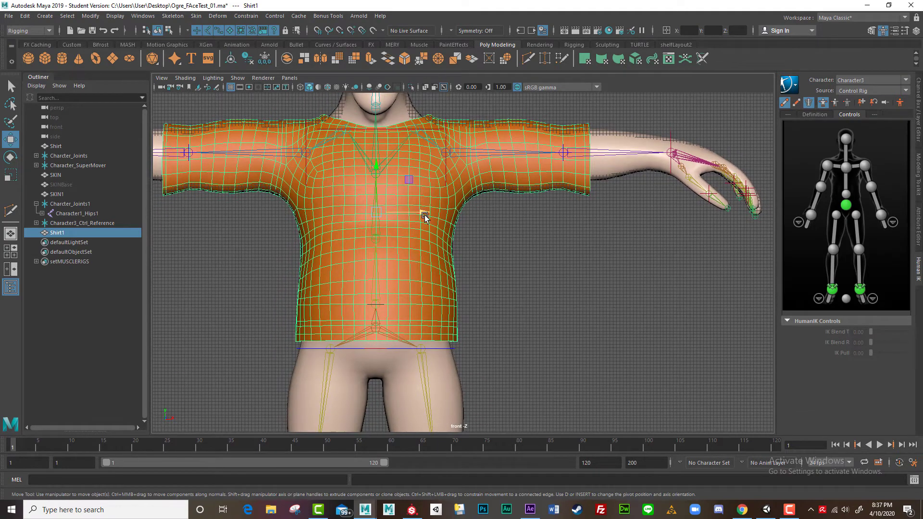
pyautogui.moveTo(423, 212); pyautogui.dragTo(423, 215)
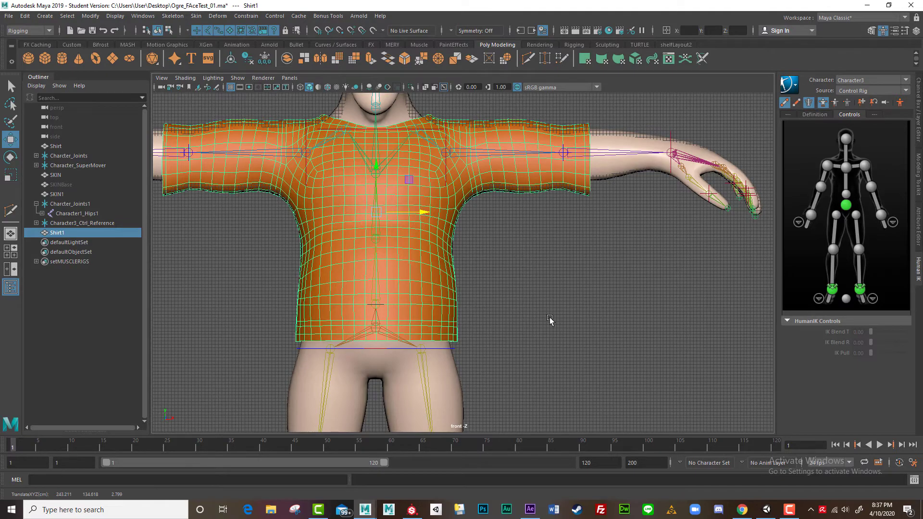
# - Examine the duplicated shirt's fit on the duplicated body in the front and perspective views
pyautogui.keyDown('alt'); pyautogui.moveTo(559, 327); pyautogui.dragTo(339, 312, button='right'); pyautogui.keyUp('alt')
pyautogui.keyDown('alt'); pyautogui.moveTo(339, 313); pyautogui.dragTo(335, 290); pyautogui.keyUp('alt')
pyautogui.press('space')
pyautogui.keyDown('alt'); pyautogui.moveTo(554, 245); pyautogui.dragTo(500, 298); pyautogui.keyUp('alt')
pyautogui.keyDown('alt'); pyautogui.moveTo(501, 299); pyautogui.dragTo(567, 338, button='right'); pyautogui.keyUp('alt')
pyautogui.keyDown('alt'); pyautogui.moveTo(514, 295); pyautogui.dragTo(598, 270); pyautogui.keyUp('alt')
pyautogui.keyDown('alt'); pyautogui.moveTo(598, 270); pyautogui.dragTo(500, 321, button='middle'); pyautogui.keyUp('alt')
pyautogui.keyDown('alt'); pyautogui.moveTo(501, 321); pyautogui.dragTo(418, 261, button='right'); pyautogui.keyUp('alt')
pyautogui.keyDown('alt'); pyautogui.moveTo(419, 262); pyautogui.dragTo(430, 252); pyautogui.keyUp('alt')
# - Create a new Blinn material in the Hypershade and set its color to magenta
pyautogui.click(607, 31)
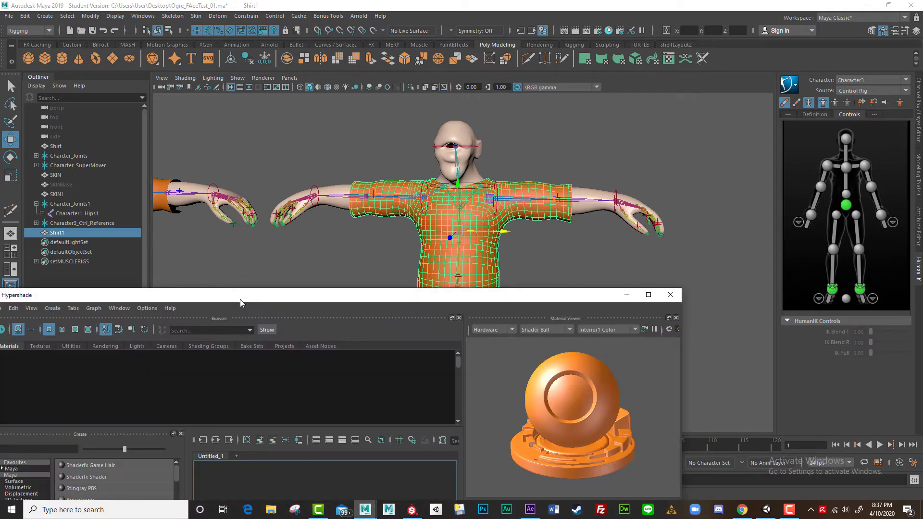
pyautogui.moveTo(240, 299); pyautogui.dragTo(457, 154)
pyautogui.click(411, 295)
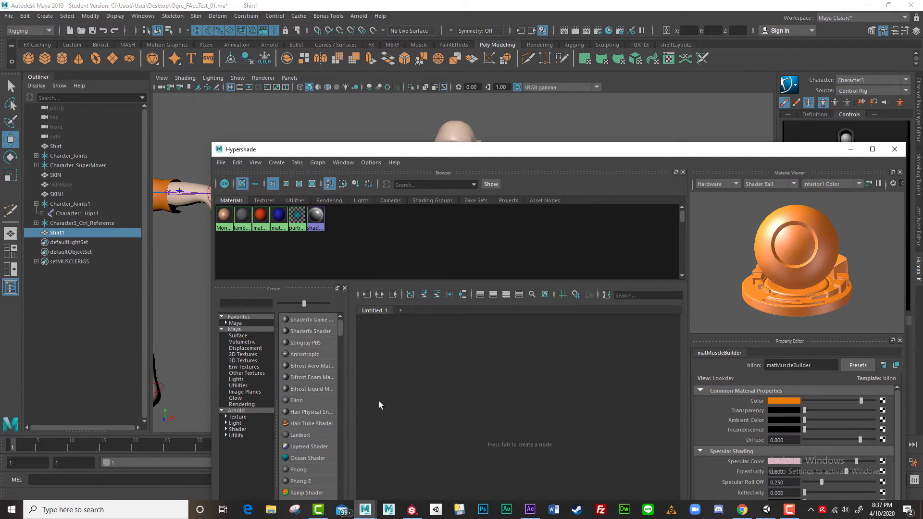
pyautogui.click(304, 399)
pyautogui.click(772, 399)
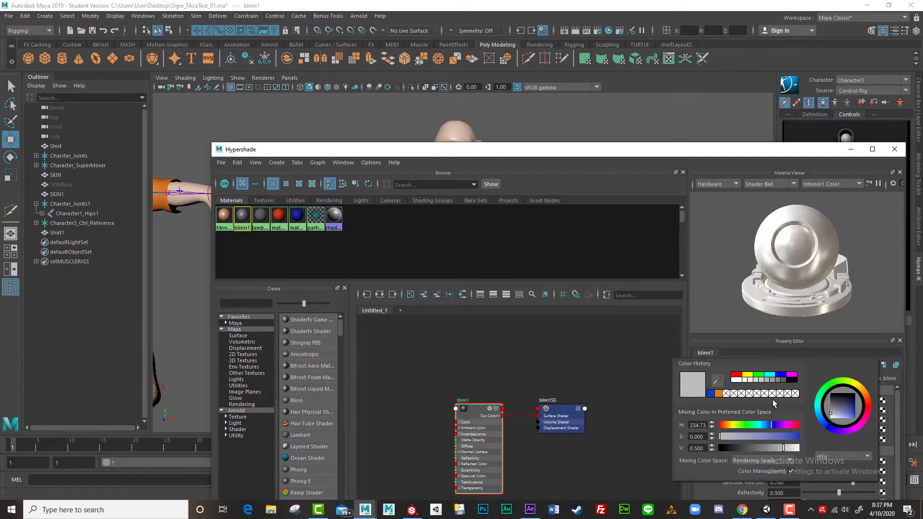
pyautogui.click(791, 376)
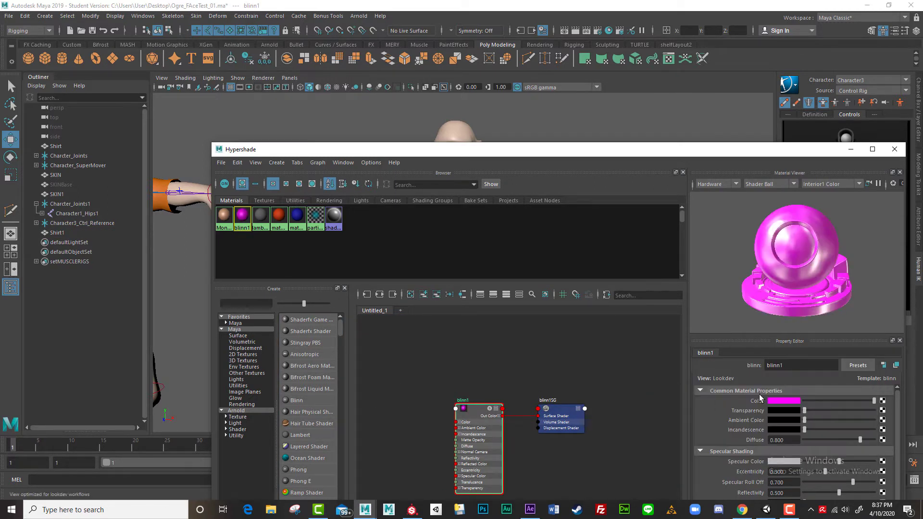
# - Assign the magenta Blinn material to the duplicated shirt and close the Hypershade
pyautogui.moveTo(355, 155); pyautogui.dragTo(686, 258)
pyautogui.moveTo(496, 248); pyautogui.dragTo(497, 246, button='middle')
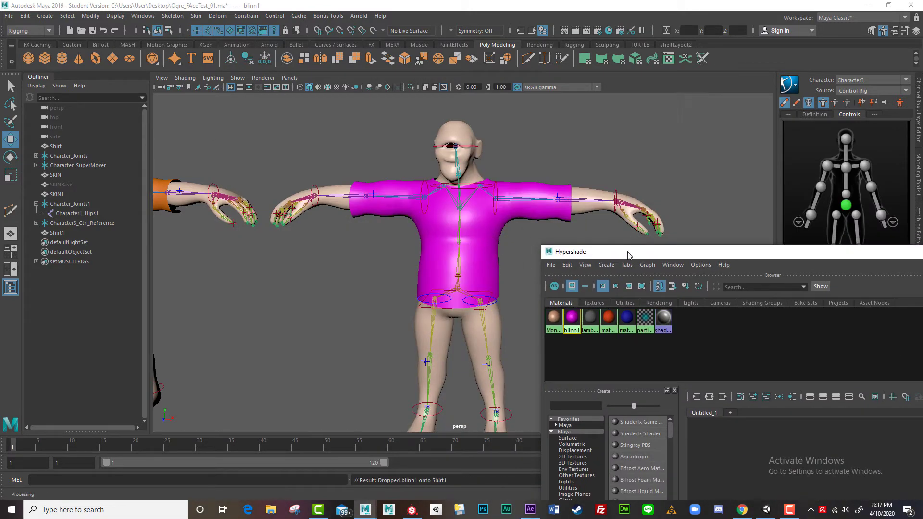
pyautogui.moveTo(786, 255); pyautogui.dragTo(156, 230)
pyautogui.click(604, 227)
# - Compare the original and duplicated characters, selecting the duplicated body and the original shirt in turn
pyautogui.keyDown('alt'); pyautogui.moveTo(354, 313); pyautogui.dragTo(382, 289, button='middle'); pyautogui.keyUp('alt')
pyautogui.scroll(-4, 384, 296)
pyautogui.keyDown('alt'); pyautogui.moveTo(400, 298); pyautogui.dragTo(410, 292); pyautogui.keyUp('alt')
pyautogui.keyDown('alt'); pyautogui.moveTo(410, 292); pyautogui.dragTo(413, 317, button='middle'); pyautogui.keyUp('alt')
pyautogui.moveTo(413, 317)
pyautogui.keyDown('alt'); pyautogui.mouseDown(button='right')
pyautogui.moveTo(536, 367)
pyautogui.moveTo(414, 310)
pyautogui.mouseUp(button='right'); pyautogui.keyUp('alt')
pyautogui.keyDown('alt'); pyautogui.moveTo(414, 310); pyautogui.dragTo(385, 302); pyautogui.keyUp('alt')
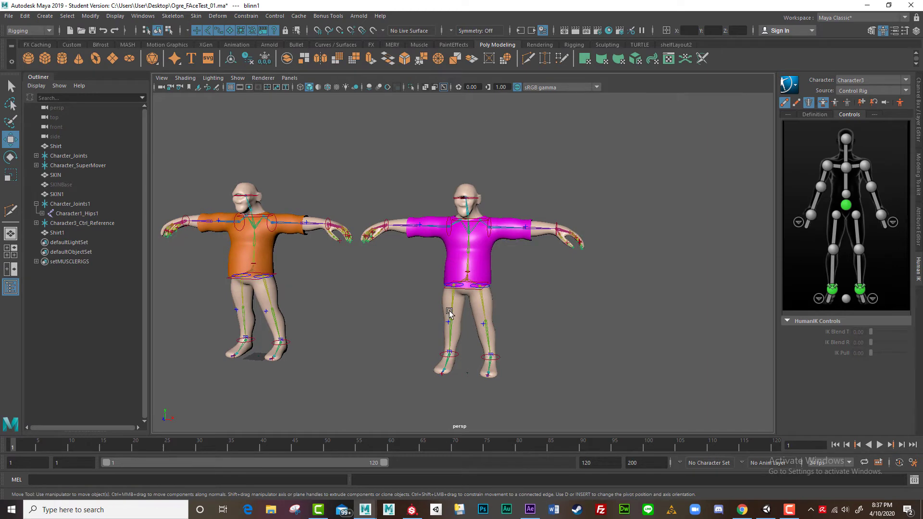
pyautogui.click(450, 310)
pyautogui.keyDown('alt'); pyautogui.moveTo(396, 303); pyautogui.dragTo(419, 308, button='right'); pyautogui.keyUp('alt')
pyautogui.keyDown('alt'); pyautogui.moveTo(417, 305); pyautogui.dragTo(388, 260); pyautogui.keyUp('alt')
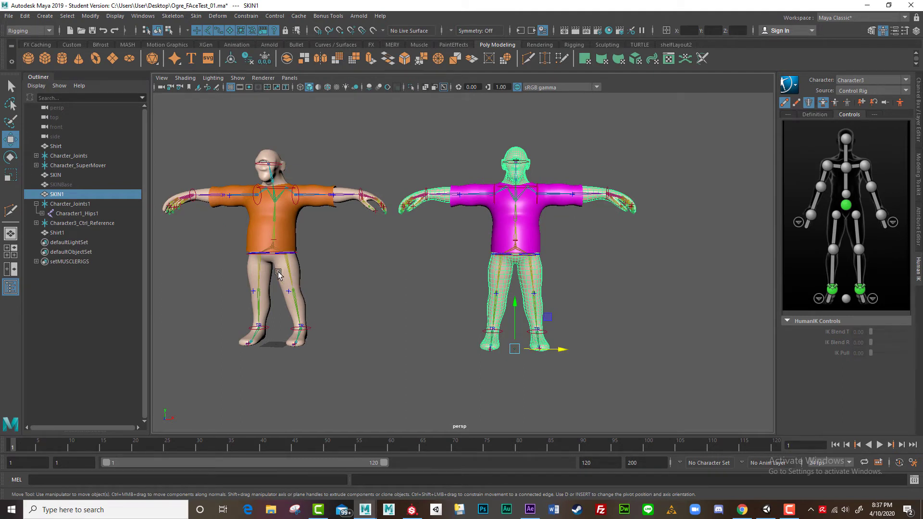
pyautogui.click(279, 275)
pyautogui.click(296, 215)
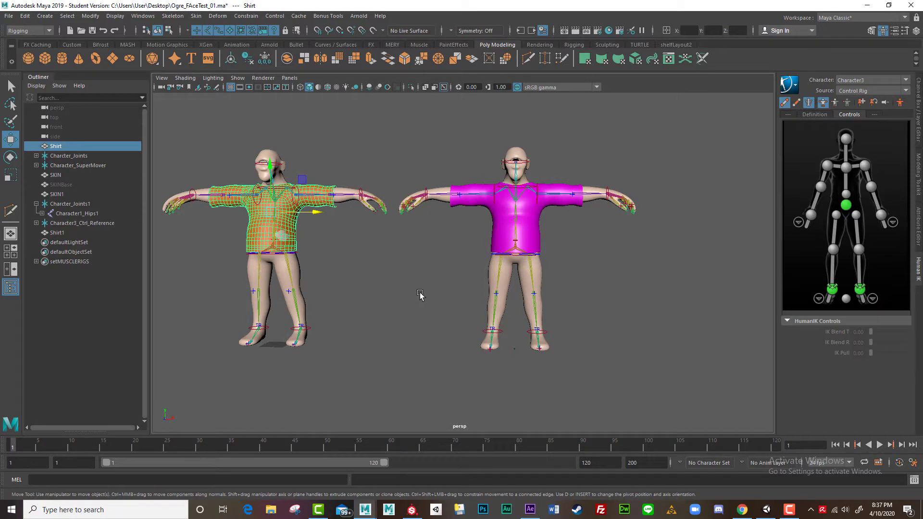
pyautogui.keyDown('alt'); pyautogui.moveTo(378, 281); pyautogui.dragTo(421, 266, button='middle'); pyautogui.keyUp('alt')
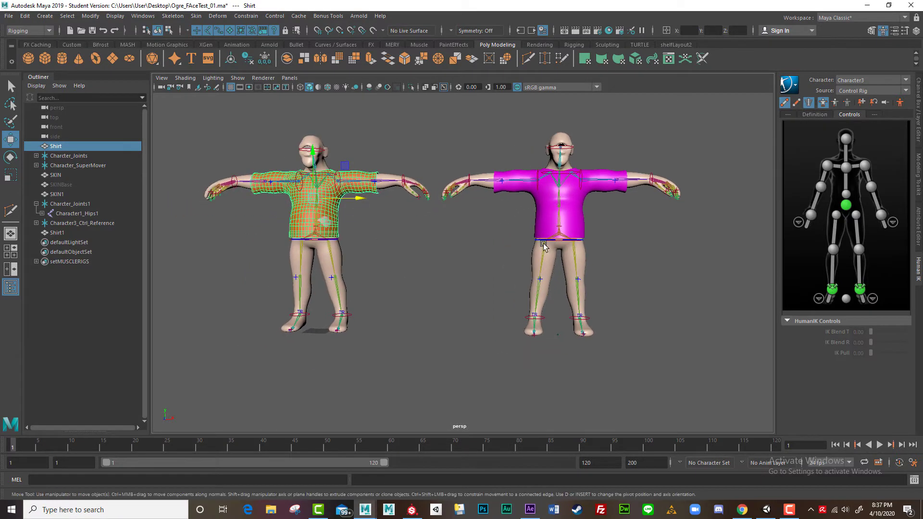
pyautogui.keyDown('alt'); pyautogui.moveTo(458, 233); pyautogui.dragTo(457, 239); pyautogui.keyUp('alt')
pyautogui.moveTo(457, 237)
pyautogui.keyDown('alt'); pyautogui.mouseDown(button='middle')
pyautogui.moveTo(501, 237)
pyautogui.moveTo(465, 227)
pyautogui.mouseUp(button='middle'); pyautogui.keyUp('alt')
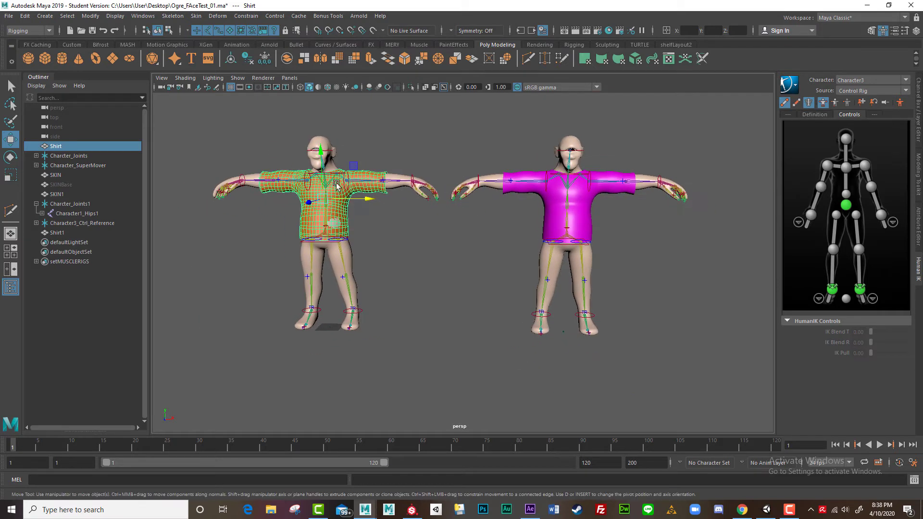
# - Start Bake Deformation to Skin Weights and set SKIN as the source mesh
pyautogui.click(195, 16)
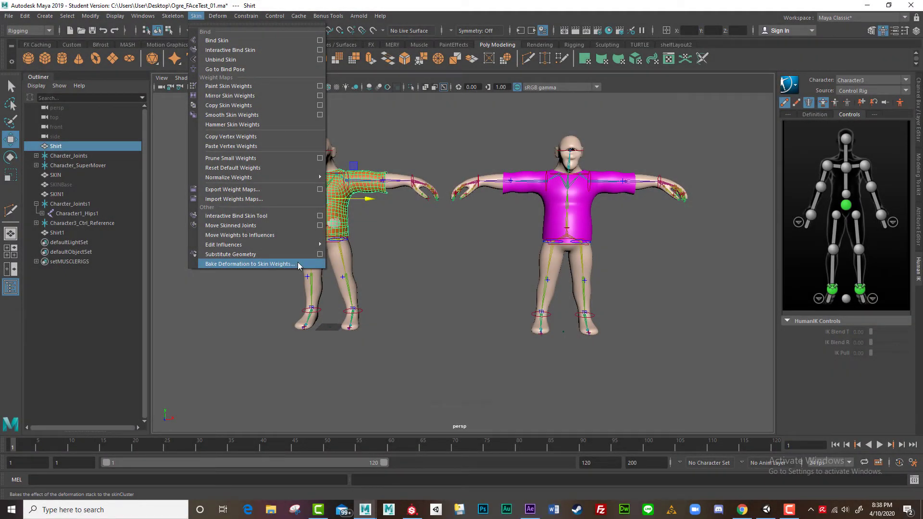
pyautogui.click(313, 265)
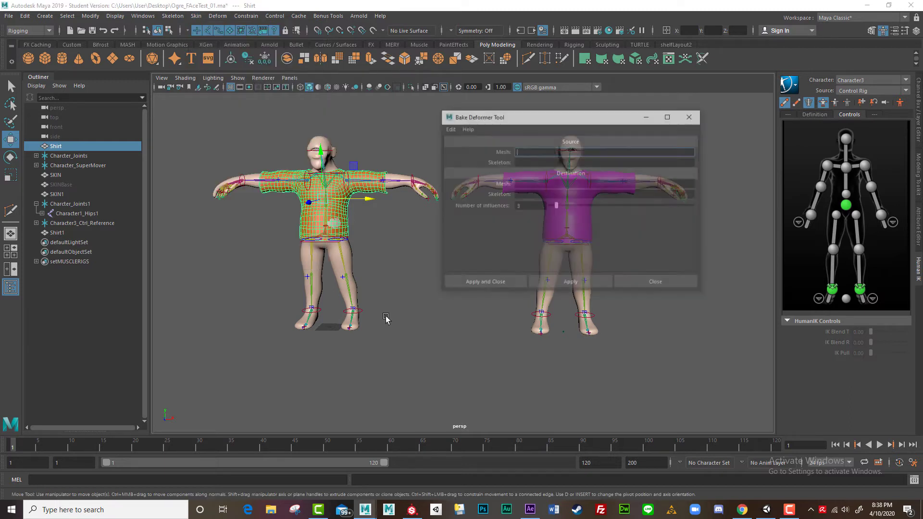
pyautogui.moveTo(547, 123); pyautogui.dragTo(423, 250)
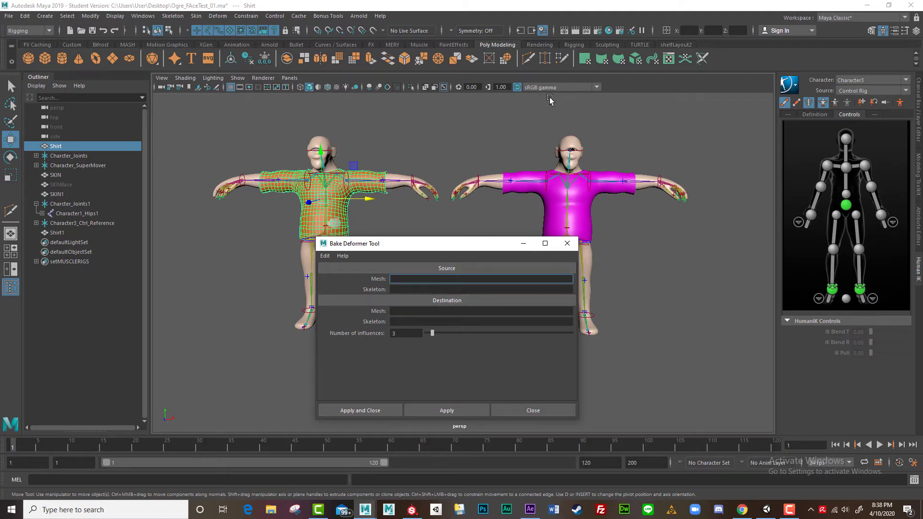
pyautogui.keyDown('alt'); pyautogui.moveTo(426, 197); pyautogui.dragTo(377, 190, button='middle'); pyautogui.keyUp('alt')
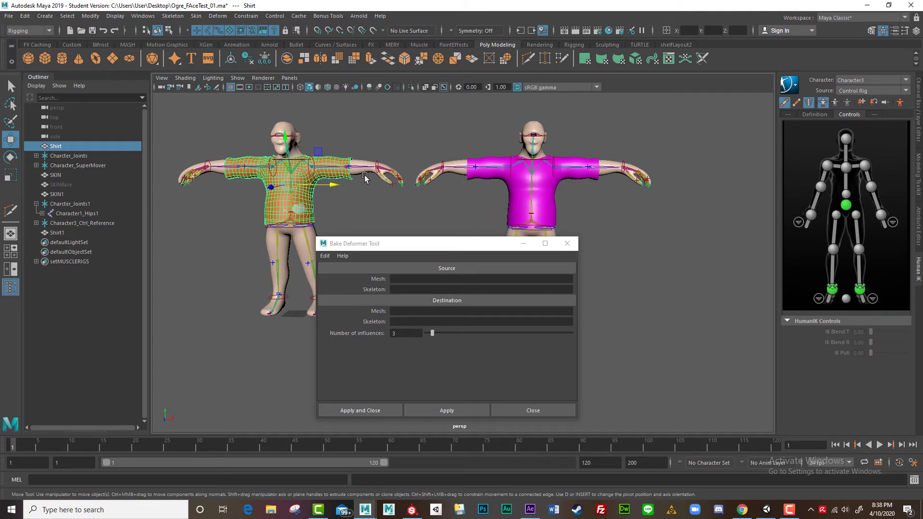
pyautogui.click(361, 176)
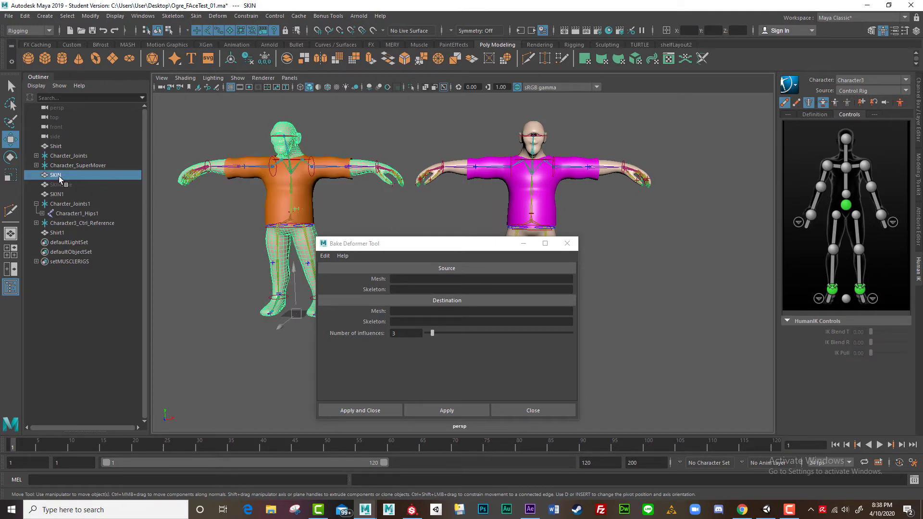
pyautogui.click(409, 280)
pyautogui.moveTo(409, 282); pyautogui.dragTo(410, 281, button='middle')
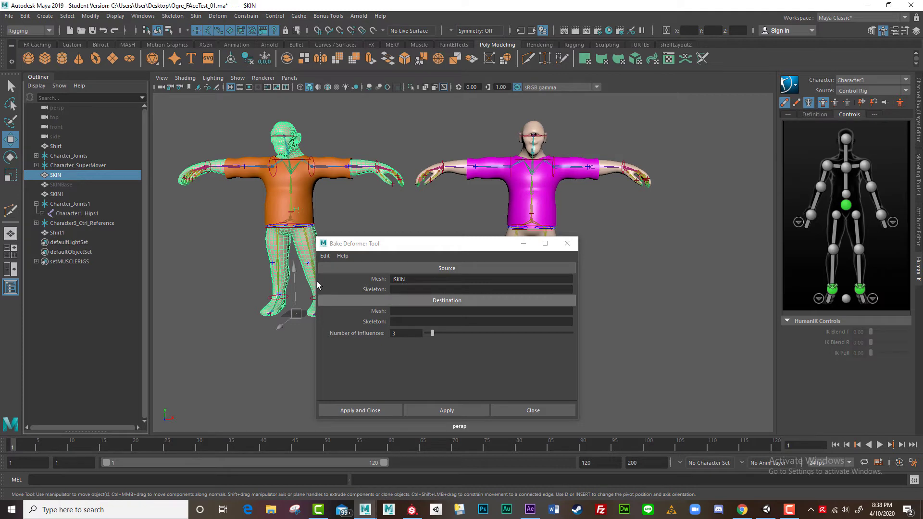
# - Set the bake's source skeleton to Character1_Hips1 from the original Charcter_Joints group
pyautogui.scroll(5, 233, 237)
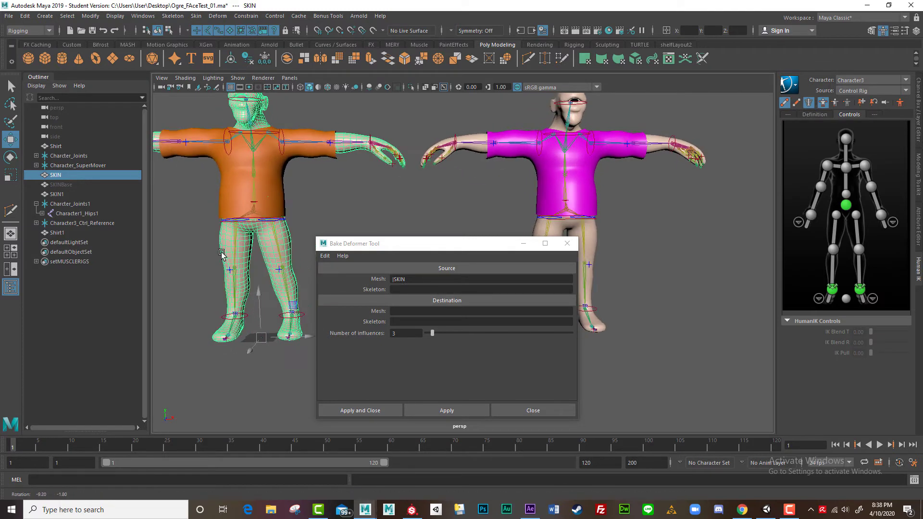
pyautogui.click(37, 165)
pyautogui.click(37, 165)
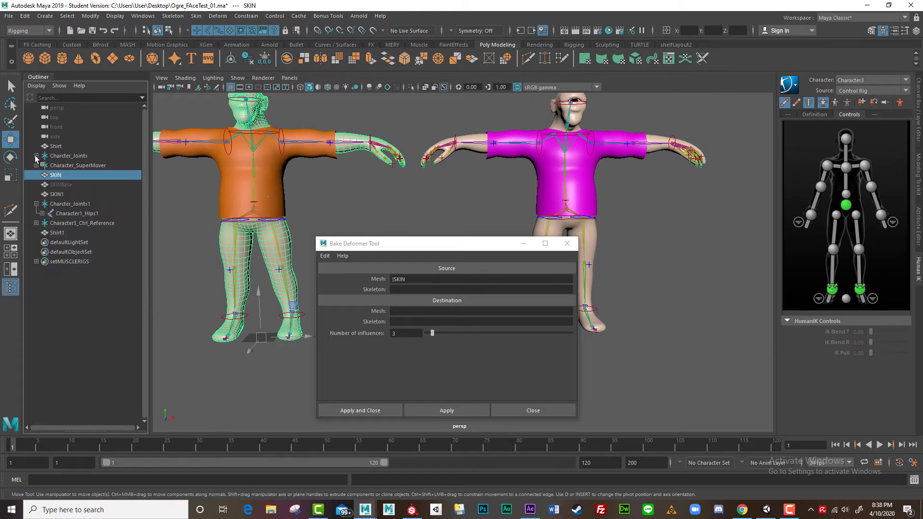
pyautogui.click(36, 156)
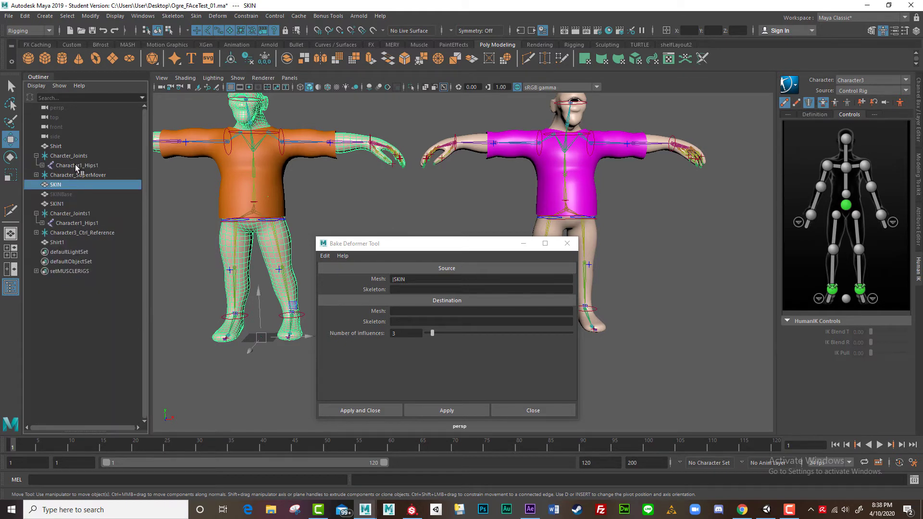
pyautogui.moveTo(77, 166); pyautogui.dragTo(427, 294)
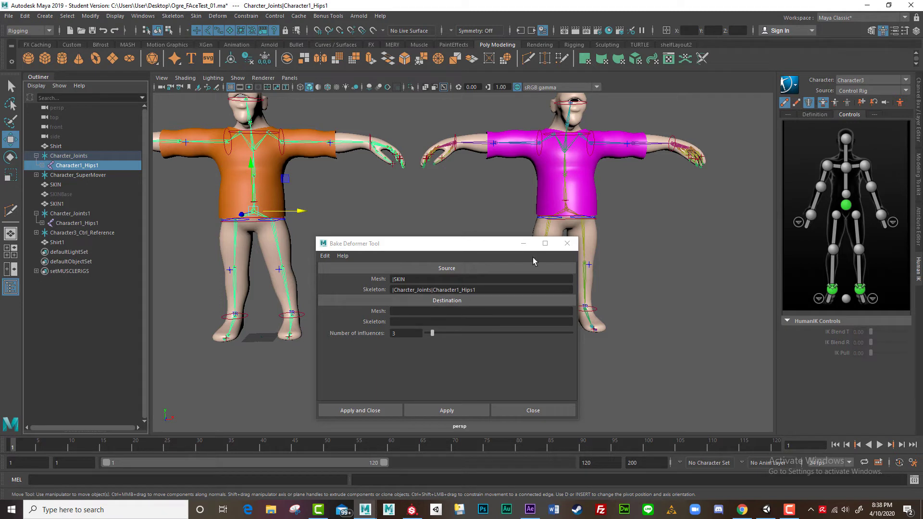
# - Bake the deformation to destination mesh SKIN1 and skeleton Character1_Hips1 under Charcter_Joints1, keeping the tool open
pyautogui.click(539, 227)
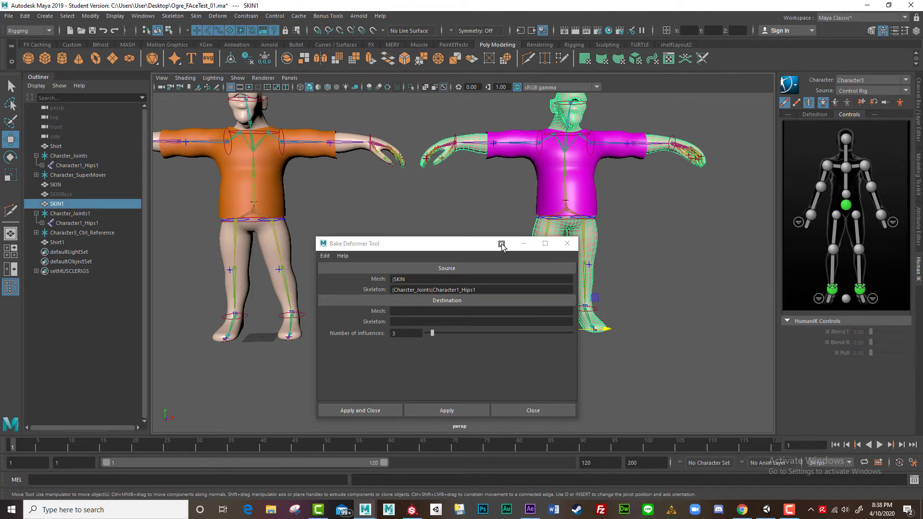
pyautogui.moveTo(57, 207); pyautogui.dragTo(415, 311, button='middle')
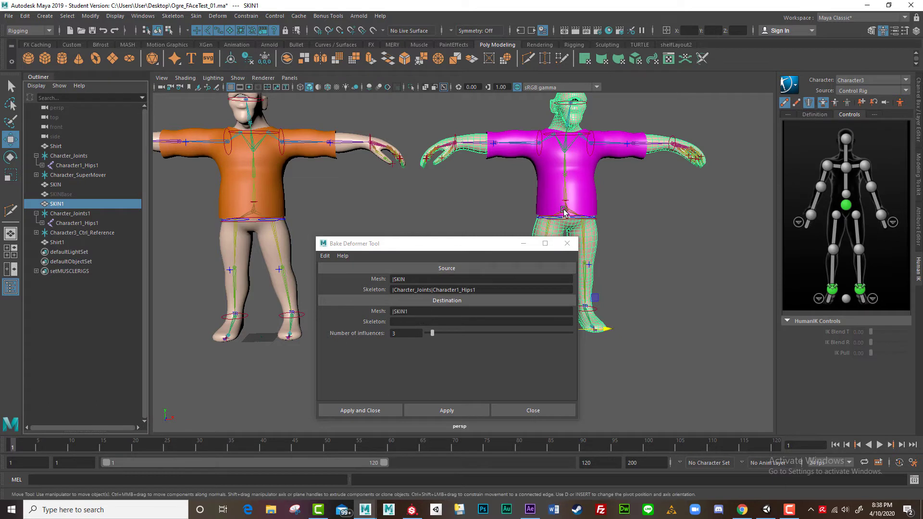
pyautogui.click(77, 223)
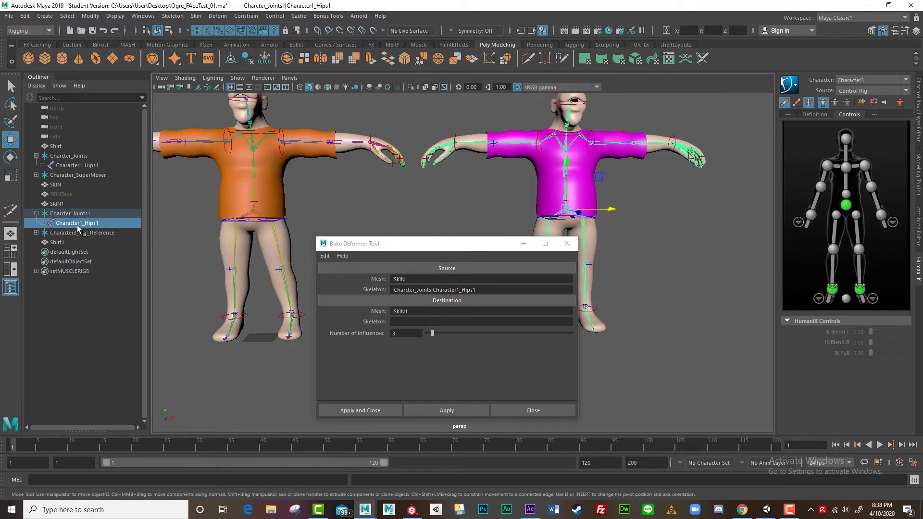
pyautogui.moveTo(76, 227); pyautogui.dragTo(426, 323, button='middle')
pyautogui.click(345, 412)
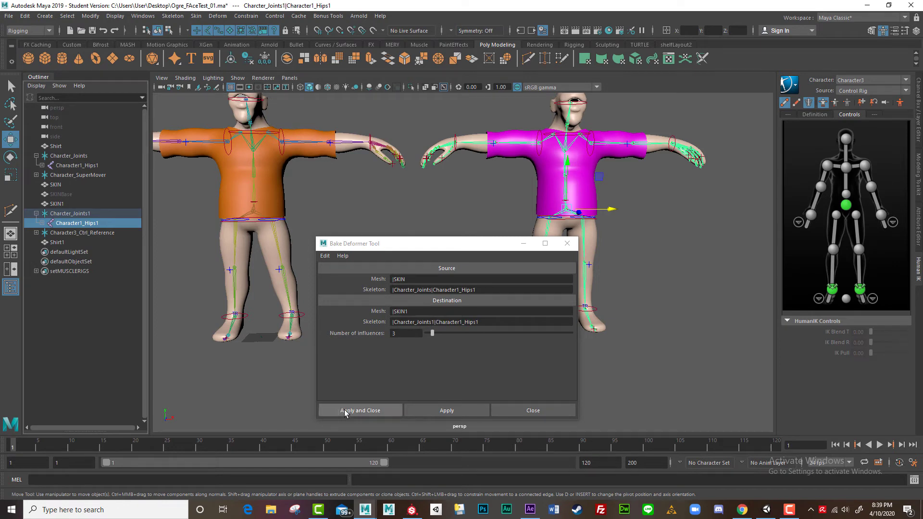
pyautogui.click(427, 411)
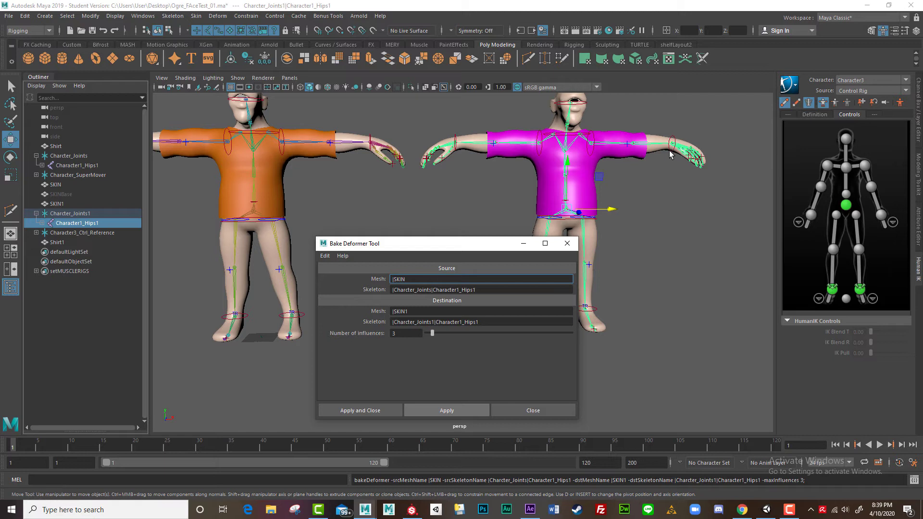
# - Test the baked body deformation by moving the duplicated rig's left wrist effector, and undo the move
pyautogui.click(650, 179)
pyautogui.scroll(-2, 650, 179)
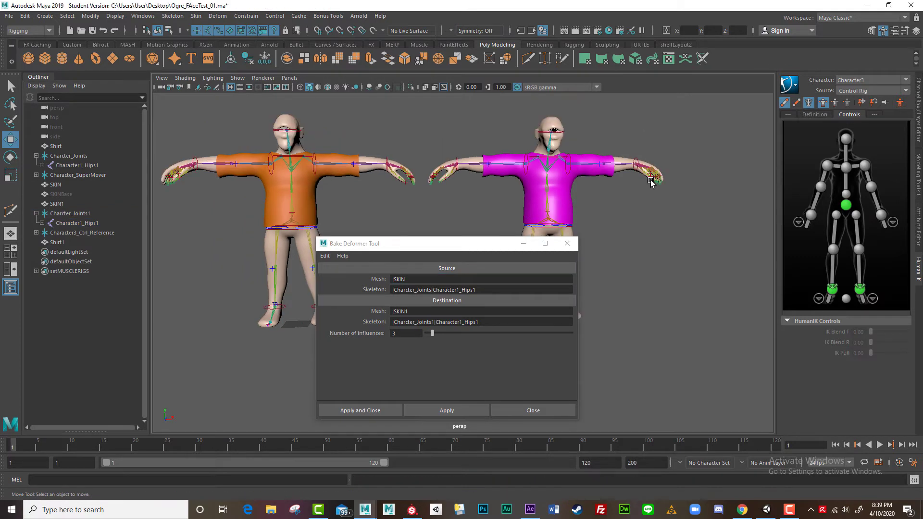
pyautogui.keyDown('alt'); pyautogui.moveTo(617, 187); pyautogui.dragTo(601, 220); pyautogui.keyUp('alt')
pyautogui.click(605, 178)
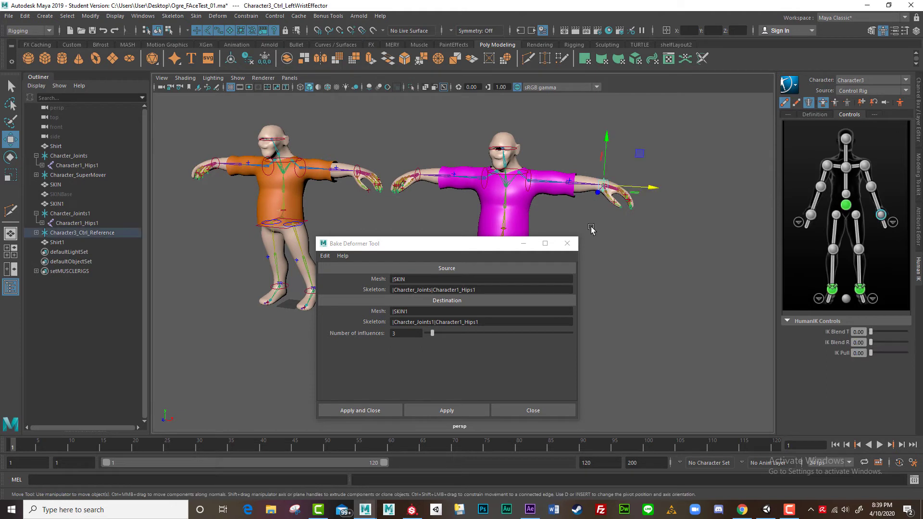
pyautogui.keyDown('alt'); pyautogui.moveTo(604, 179); pyautogui.dragTo(584, 170); pyautogui.keyUp('alt')
pyautogui.hotkey('ctrl', 'z')
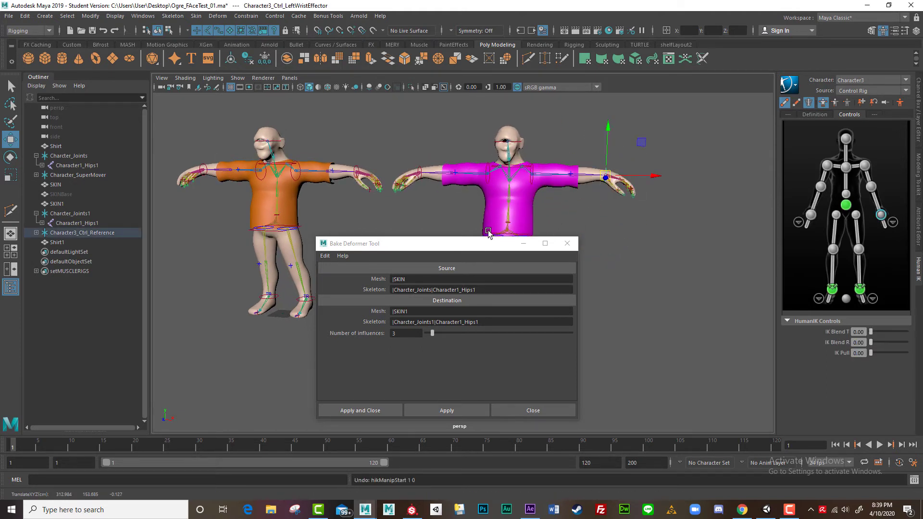
pyautogui.keyDown('alt'); pyautogui.moveTo(596, 215); pyautogui.dragTo(610, 204, button='middle'); pyautogui.keyUp('alt')
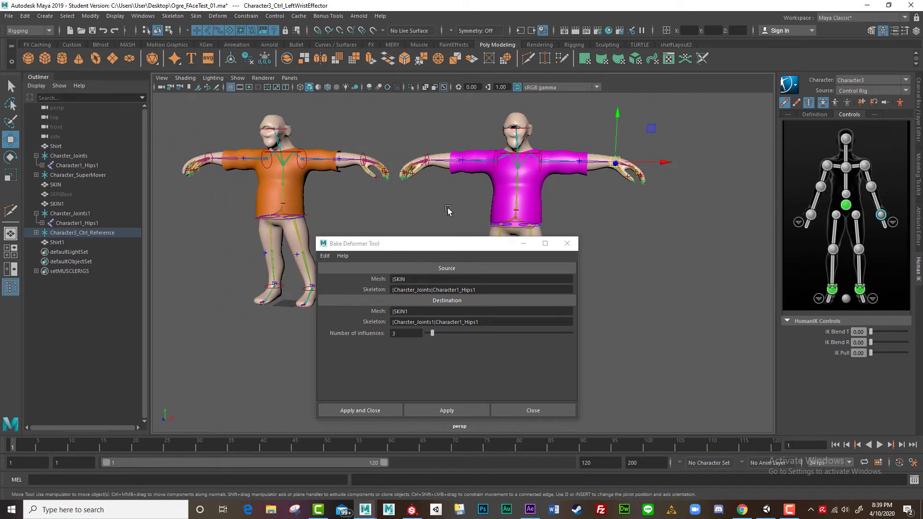
# - Select the original shirt and reset all settings in the Bake Deformer Tool
pyautogui.click(321, 172)
pyautogui.click(413, 280)
pyautogui.moveTo(413, 276); pyautogui.dragTo(412, 278, button='middle')
pyautogui.tripleClick(413, 279)
pyautogui.press('BackSpace')
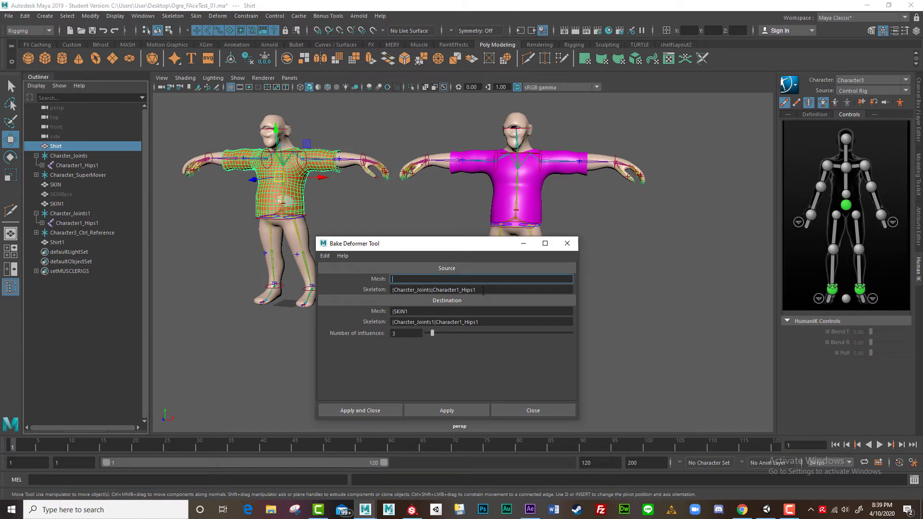
pyautogui.click(325, 256)
pyautogui.click(339, 277)
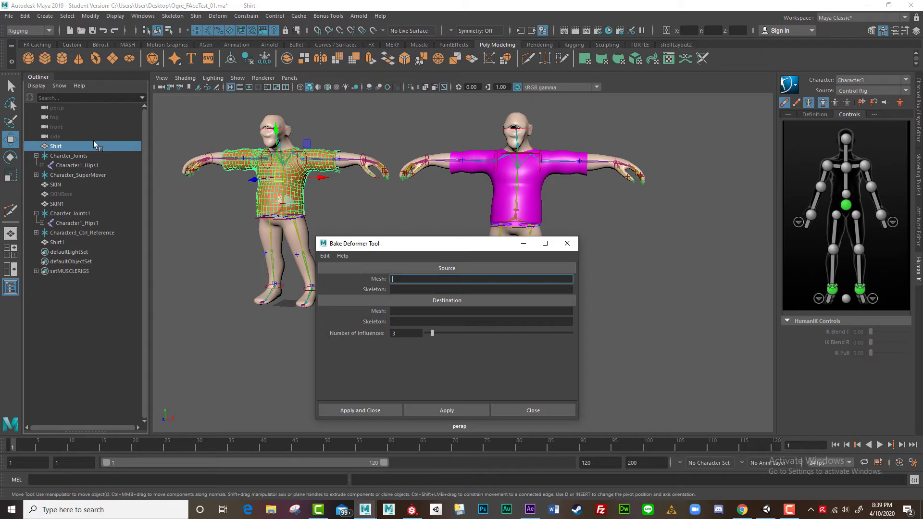
# - Bake skin weights from Shirt and the Charcter_Joints skeleton to Shirt1 and the Charcter_Joints1 skeleton, and close the tool
pyautogui.moveTo(57, 148); pyautogui.dragTo(398, 275)
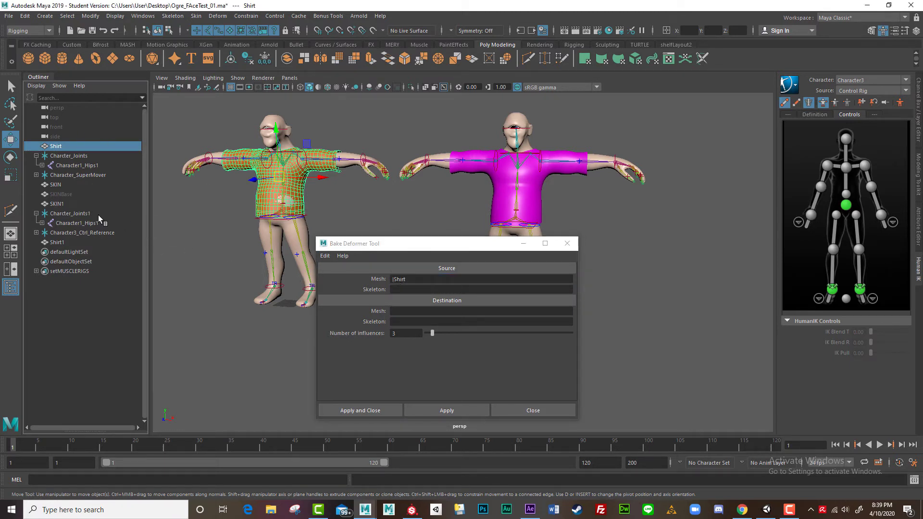
pyautogui.moveTo(99, 217); pyautogui.dragTo(408, 321)
pyautogui.moveTo(63, 168); pyautogui.dragTo(398, 294)
pyautogui.moveTo(79, 226); pyautogui.dragTo(409, 322)
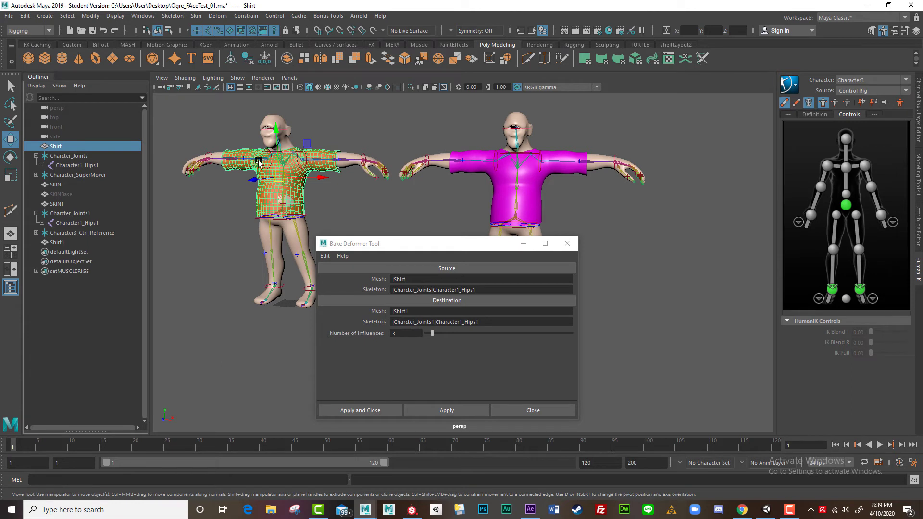
pyautogui.click(369, 413)
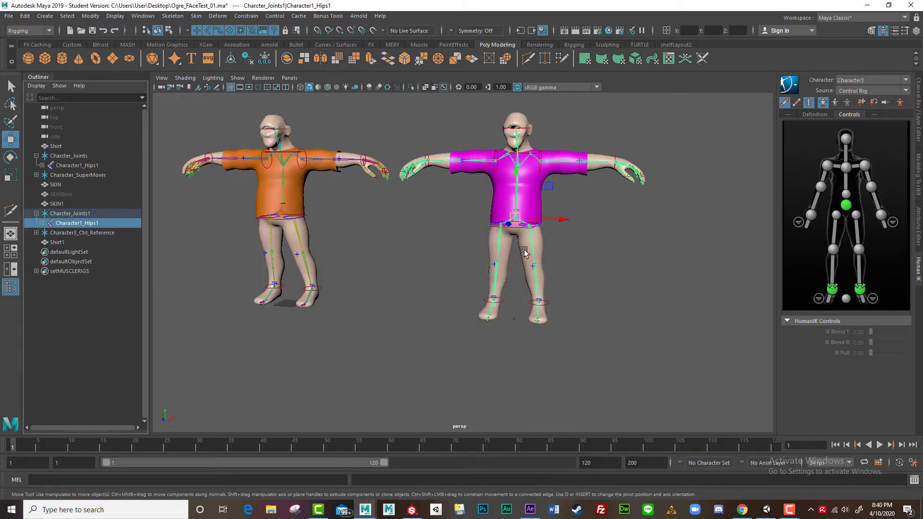
# - Test the baked shirt deformation by moving the pink ogre's left wrist effector inward, and undo the move
pyautogui.click(591, 245)
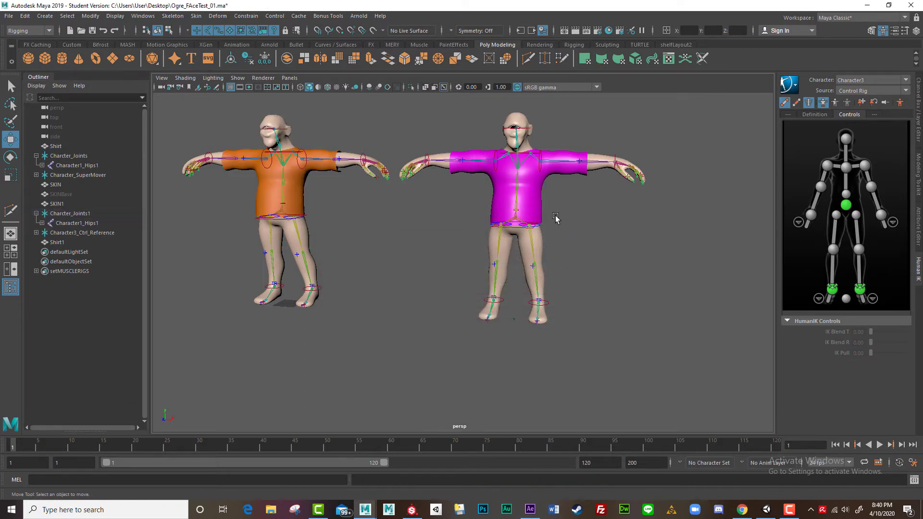
pyautogui.keyDown('alt'); pyautogui.moveTo(529, 216); pyautogui.dragTo(504, 236); pyautogui.keyUp('alt')
pyautogui.keyDown('alt'); pyautogui.moveTo(504, 236); pyautogui.dragTo(487, 257, button='middle'); pyautogui.keyUp('alt')
pyautogui.keyDown('alt'); pyautogui.moveTo(488, 259); pyautogui.dragTo(596, 325, button='right'); pyautogui.keyUp('alt')
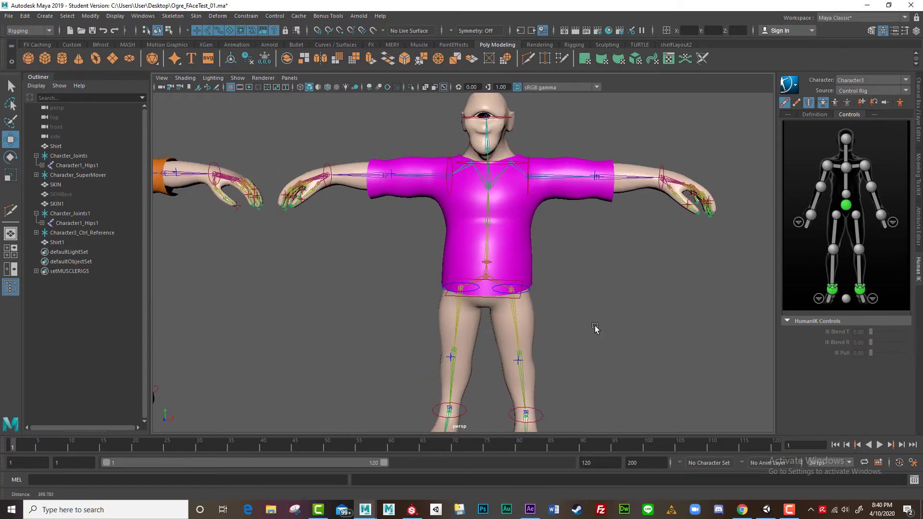
pyautogui.click(663, 177)
pyautogui.keyDown('alt'); pyautogui.moveTo(660, 278); pyautogui.dragTo(557, 227, button='right'); pyautogui.keyUp('alt')
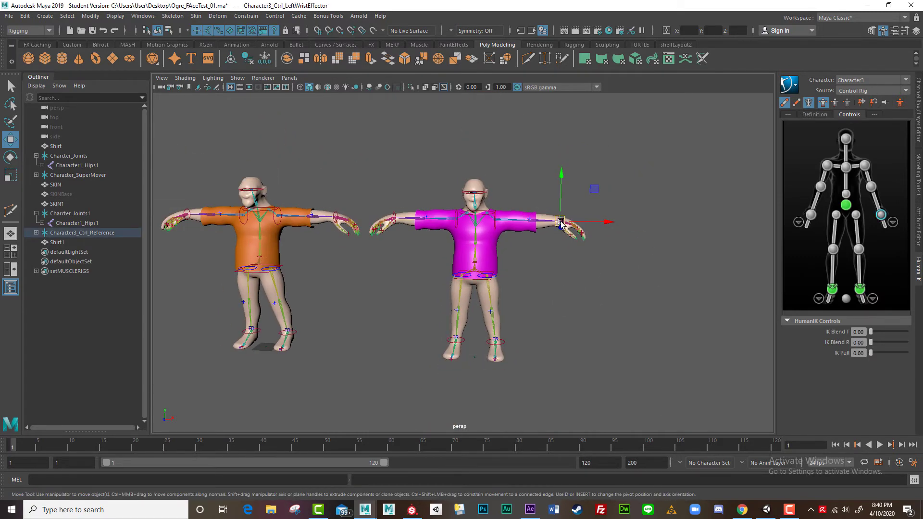
pyautogui.moveTo(559, 224); pyautogui.dragTo(530, 223)
pyautogui.hotkey('ctrl', 'z')
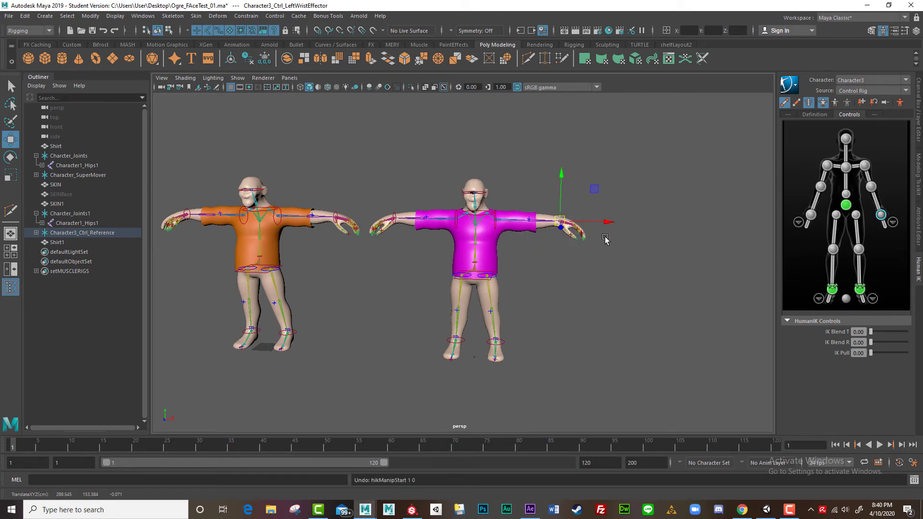
# - Compare the deformer inputs of Shirt, SKIN, SKIN1 and Shirt1 in the Channel Box
pyautogui.click(919, 95)
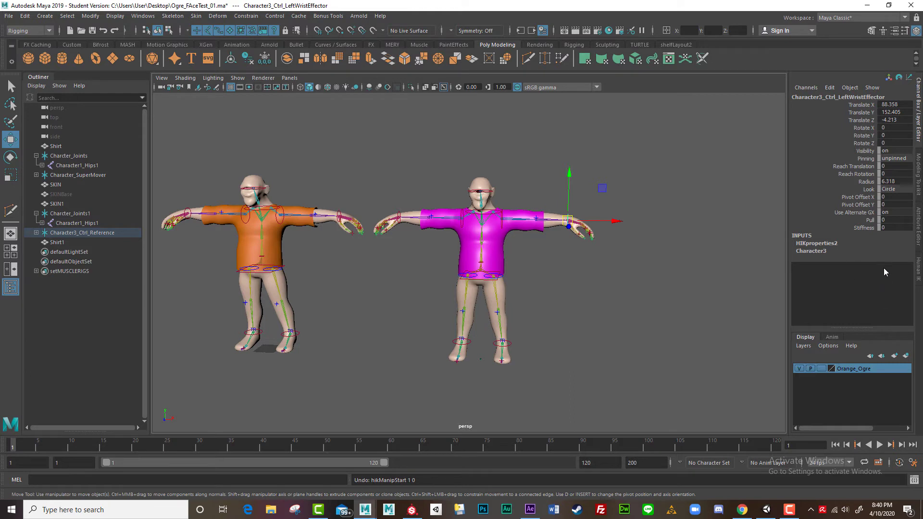
pyautogui.click(303, 225)
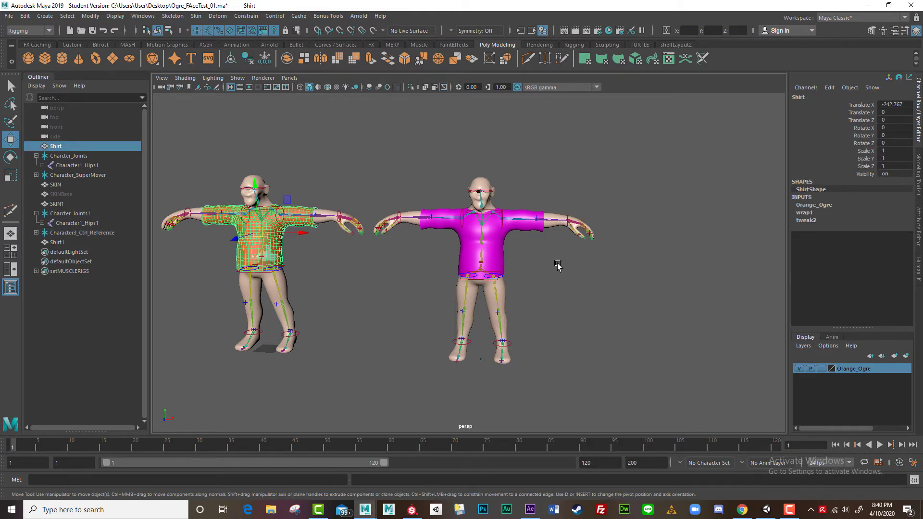
pyautogui.click(284, 279)
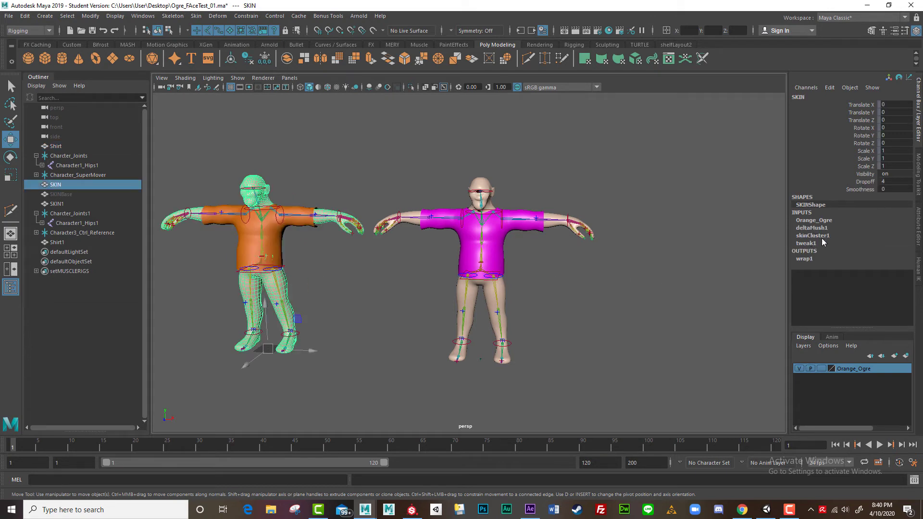
pyautogui.click(505, 292)
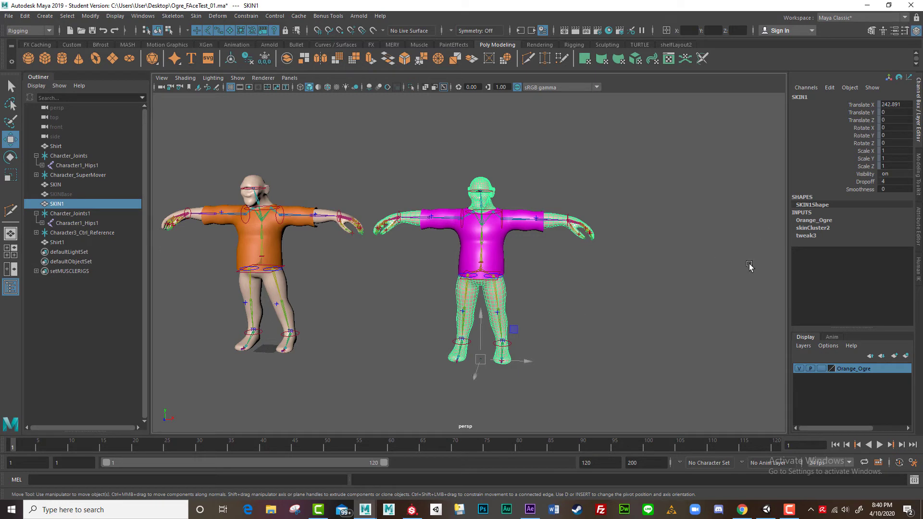
pyautogui.click(539, 228)
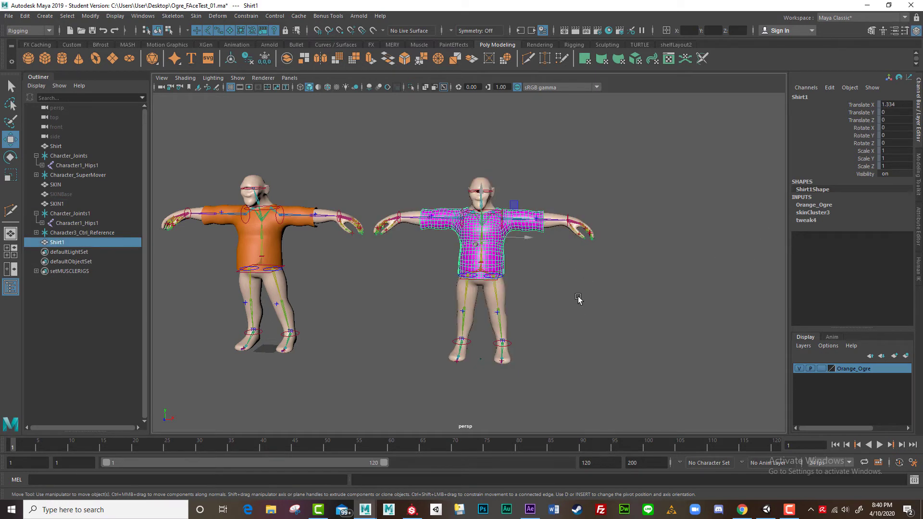
# - Import the MuscleFlex.fbx motion capture example from the Content Browser's FBX folder and close the browser
pyautogui.click(548, 283)
pyautogui.keyDown('alt'); pyautogui.moveTo(430, 291); pyautogui.dragTo(434, 282, button='middle'); pyautogui.keyUp('alt')
pyautogui.keyDown('alt'); pyautogui.moveTo(434, 282); pyautogui.dragTo(424, 276); pyautogui.keyUp('alt')
pyautogui.click(559, 204)
pyautogui.keyDown('alt'); pyautogui.moveTo(558, 217); pyautogui.dragTo(492, 244); pyautogui.keyUp('alt')
pyautogui.keyDown('alt'); pyautogui.moveTo(493, 244); pyautogui.dragTo(491, 251, button='middle'); pyautogui.keyUp('alt')
pyautogui.keyDown('alt'); pyautogui.moveTo(491, 250); pyautogui.dragTo(532, 276, button='right'); pyautogui.keyUp('alt')
pyautogui.keyDown('alt'); pyautogui.moveTo(533, 276); pyautogui.dragTo(513, 273); pyautogui.keyUp('alt')
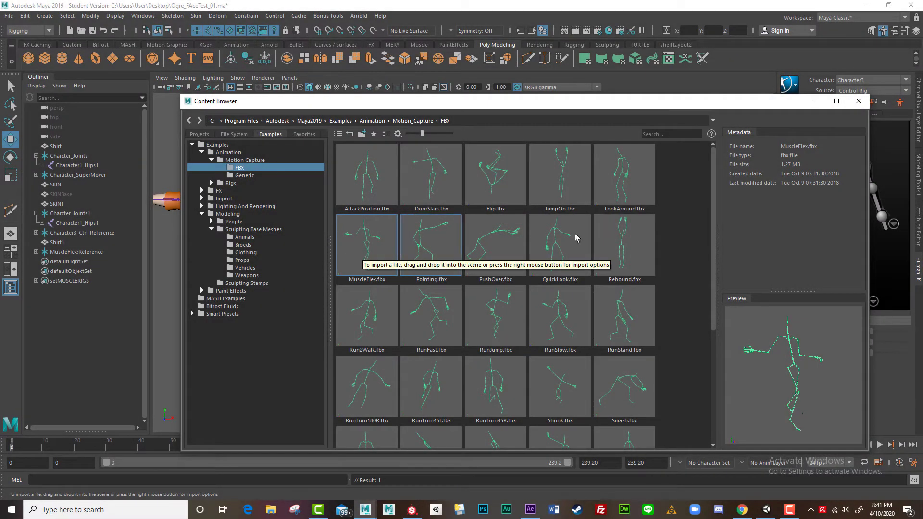
pyautogui.click(859, 102)
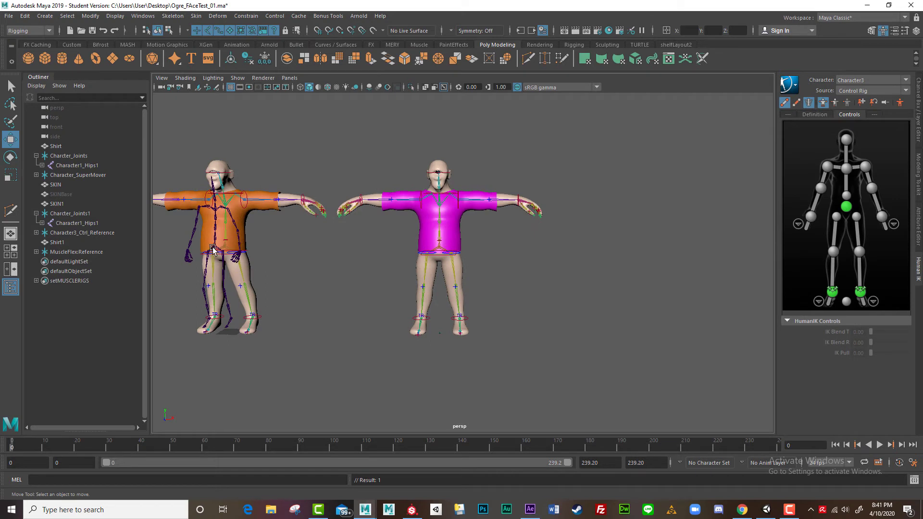
# - Check the imported MuscleFlex skeleton's animation and set Character3's HumanIK source to MuscleFlex1
pyautogui.click(211, 246)
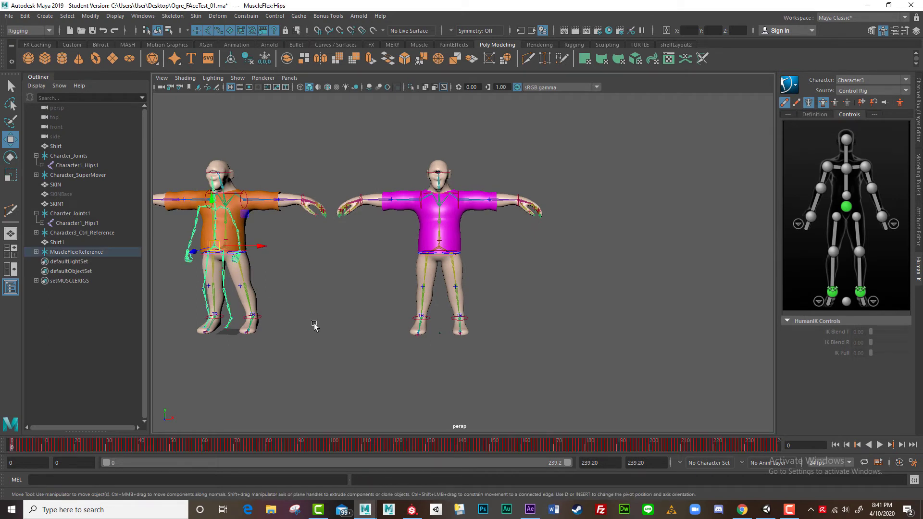
pyautogui.scroll(-2, 296, 326)
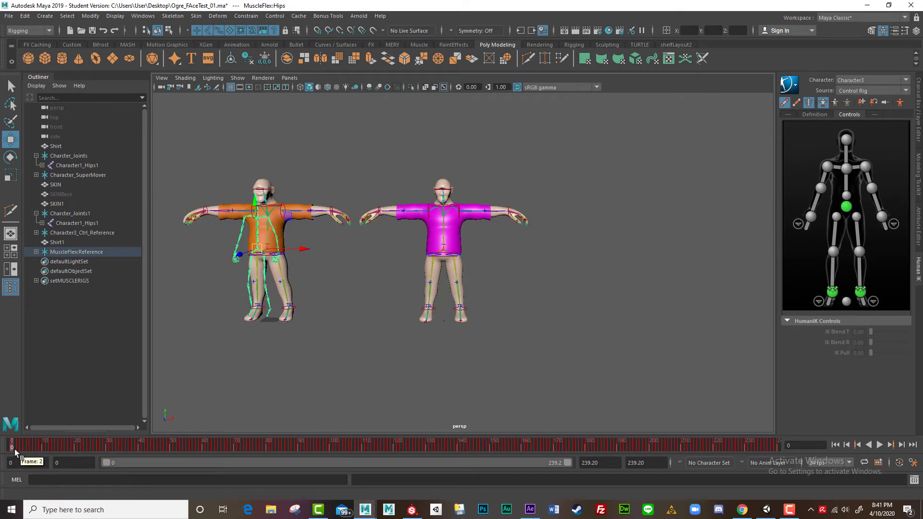
pyautogui.moveTo(14, 452)
pyautogui.mouseDown()
pyautogui.moveTo(782, 439)
pyautogui.moveTo(12, 445)
pyautogui.mouseUp()
pyautogui.click(906, 92)
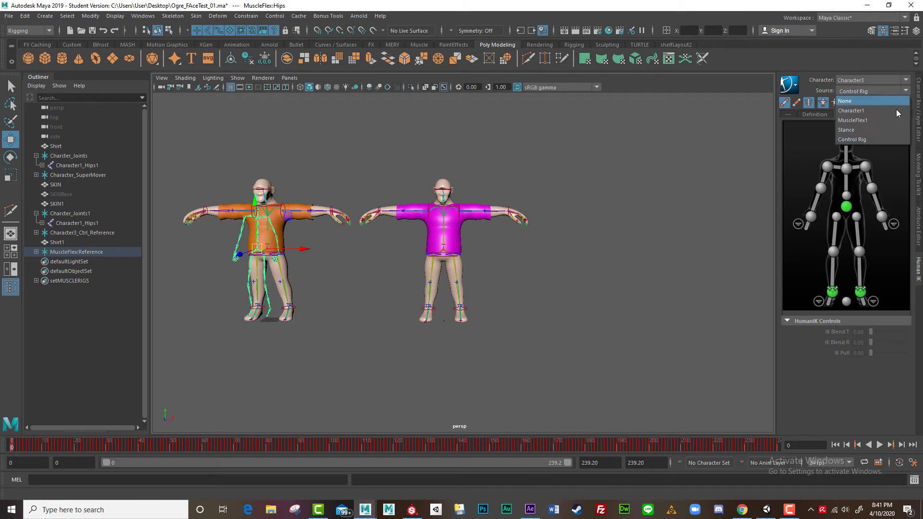
pyautogui.click(870, 120)
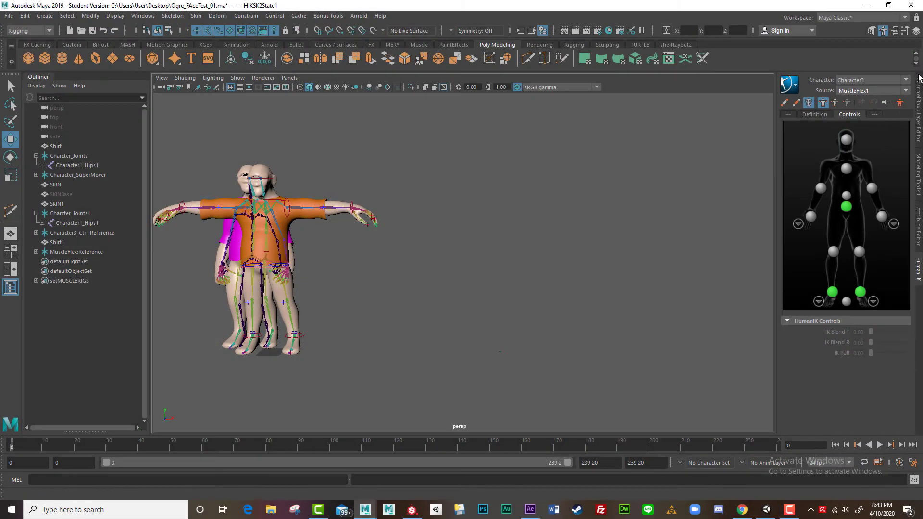
# - Hide the Orange_Ogre display layer and examine the pink ogre with the MuscleFlex skeleton
pyautogui.click(919, 82)
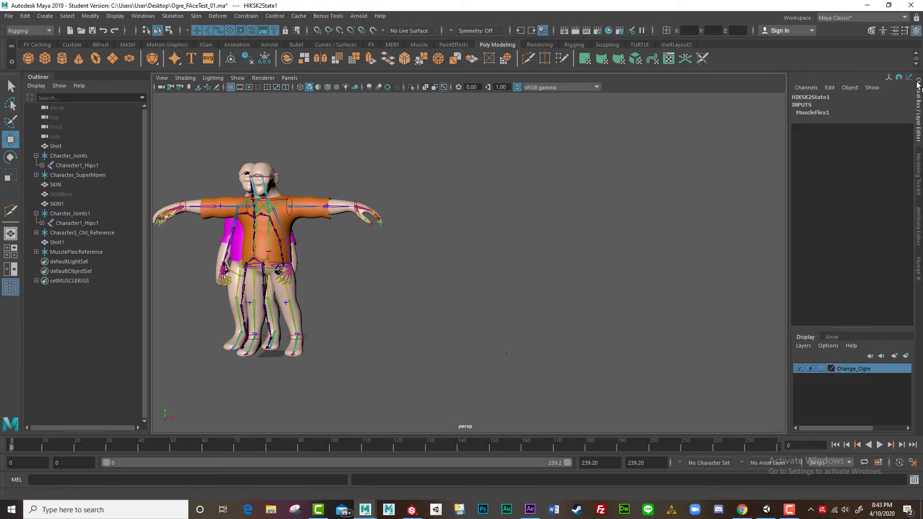
pyautogui.click(799, 369)
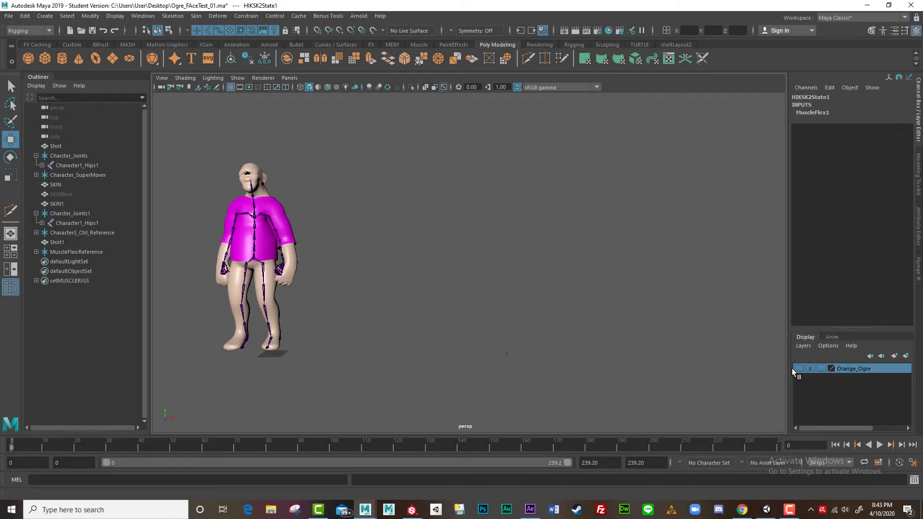
pyautogui.keyDown('alt'); pyautogui.moveTo(405, 260); pyautogui.dragTo(579, 291, button='middle'); pyautogui.keyUp('alt')
pyautogui.keyDown('alt'); pyautogui.moveTo(567, 308); pyautogui.dragTo(505, 332, button='right'); pyautogui.keyUp('alt')
pyautogui.keyDown('alt'); pyautogui.moveTo(503, 336); pyautogui.dragTo(499, 305, button='middle'); pyautogui.keyUp('alt')
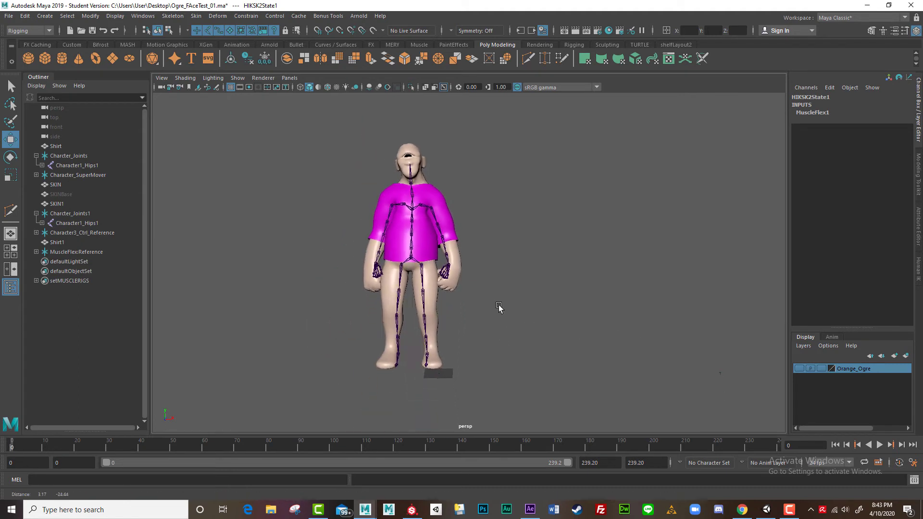
pyautogui.keyDown('alt'); pyautogui.moveTo(499, 307); pyautogui.dragTo(530, 332); pyautogui.keyUp('alt')
pyautogui.keyDown('alt'); pyautogui.moveTo(530, 332); pyautogui.dragTo(441, 277, button='right'); pyautogui.keyUp('alt')
pyautogui.click(436, 263)
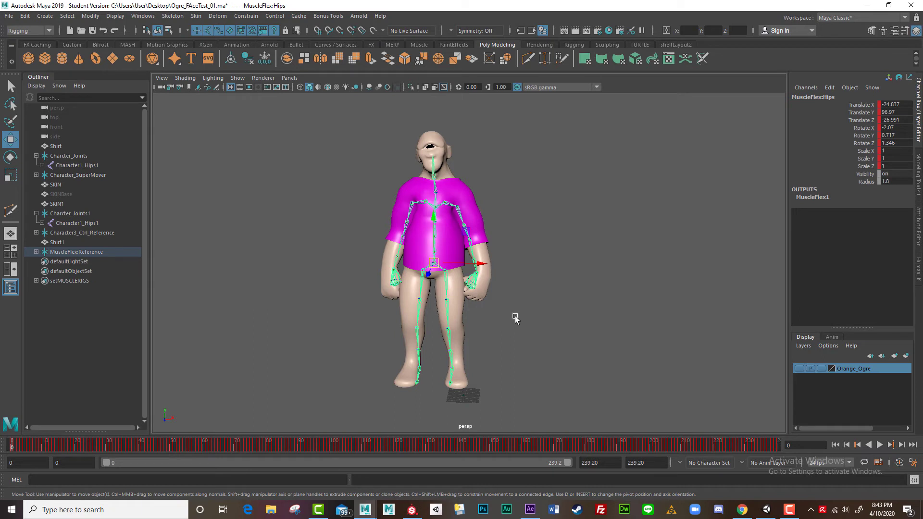
pyautogui.click(552, 268)
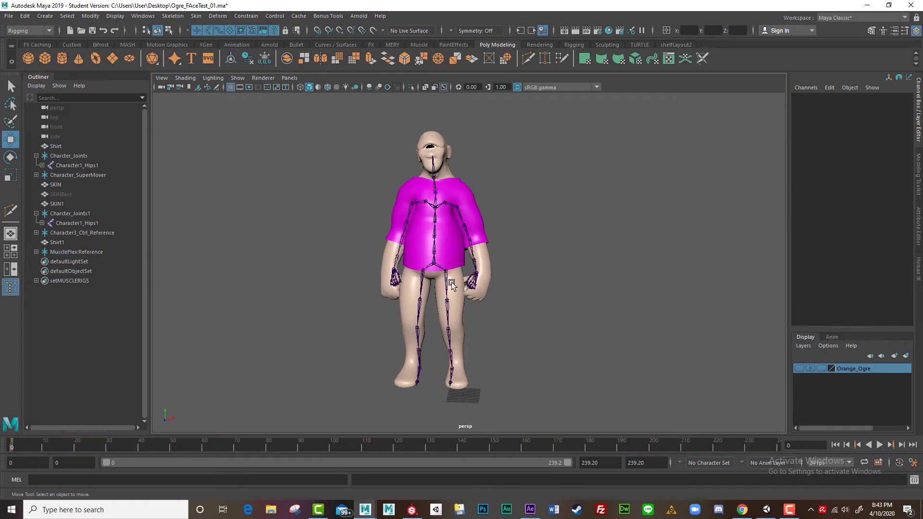
# - Select Character1_Hips1 under Charcter_Joints1 together with Shirt1 and SKIN1 for export
pyautogui.click(63, 216)
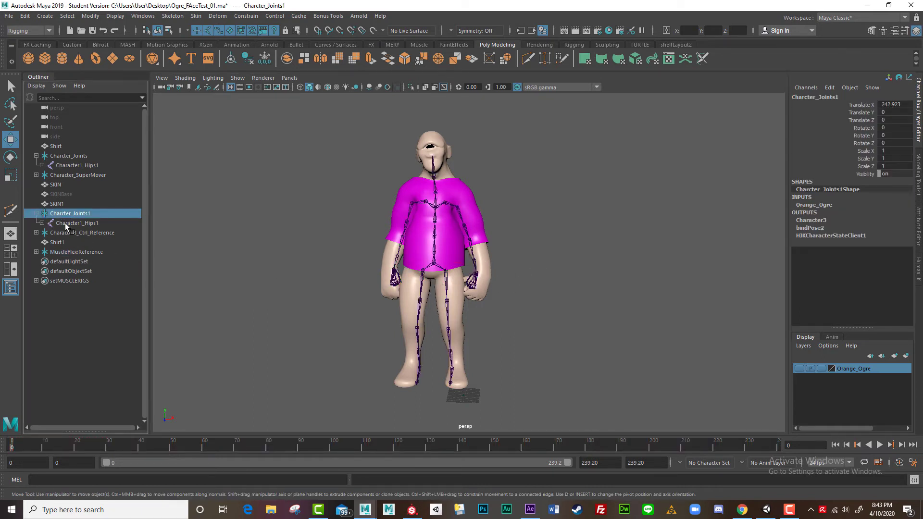
pyautogui.click(65, 223)
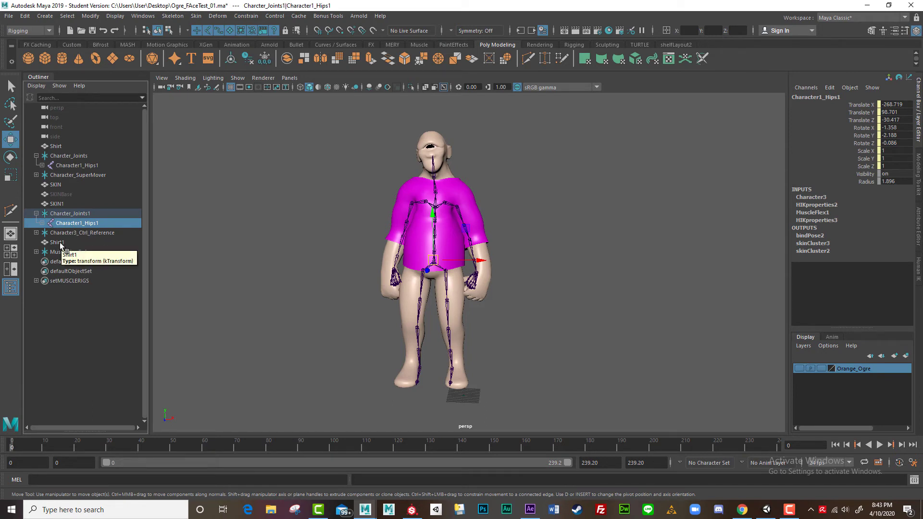
pyautogui.keyDown('ctrl'); pyautogui.click(59, 243); pyautogui.keyUp('ctrl')
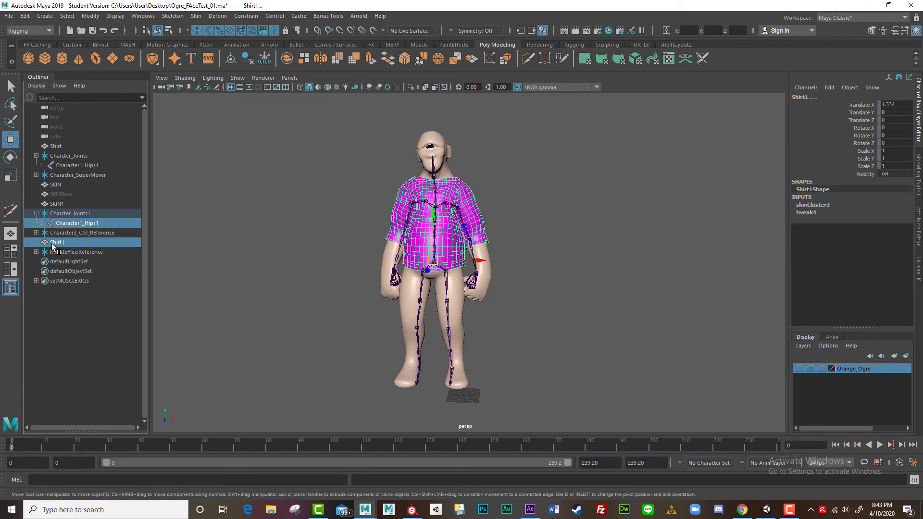
pyautogui.keyDown('ctrl'); pyautogui.click(57, 204); pyautogui.keyUp('ctrl')
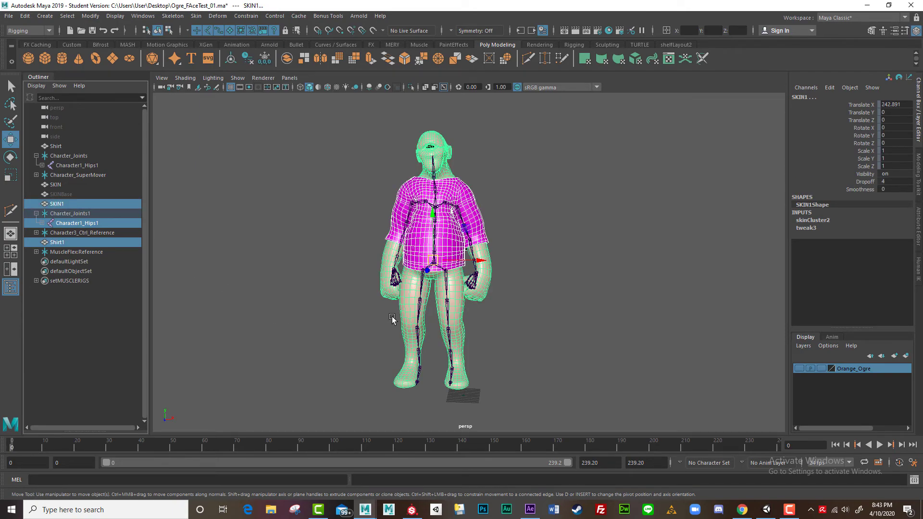
pyautogui.moveTo(352, 271)
pyautogui.keyDown('alt'); pyautogui.mouseDown()
pyautogui.moveTo(284, 272)
pyautogui.moveTo(364, 264)
pyautogui.mouseUp(); pyautogui.keyUp('alt')
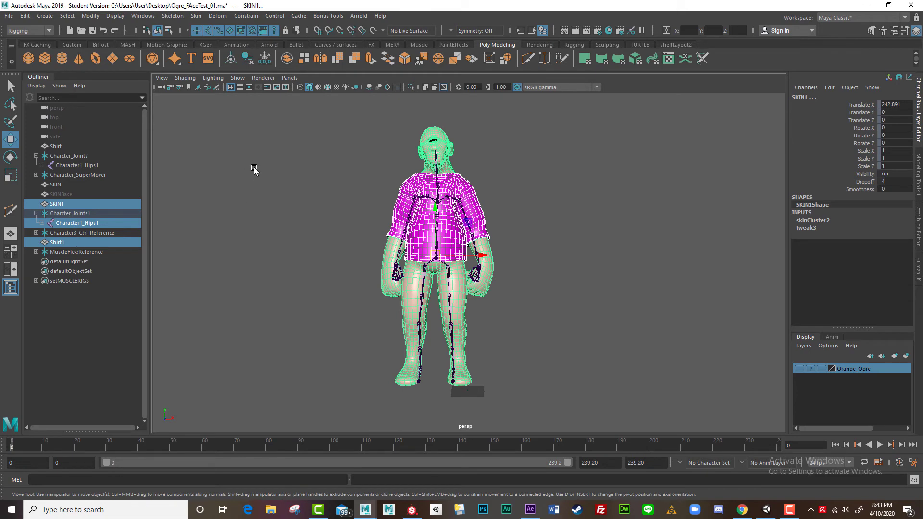
# - Start exporting the selection through its export options, using FBX export as the file type
pyautogui.click(8, 16)
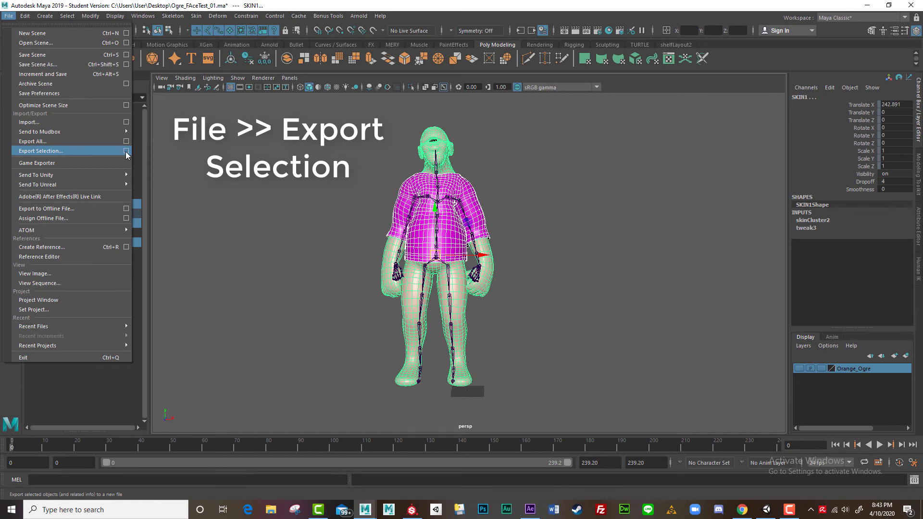
pyautogui.click(127, 152)
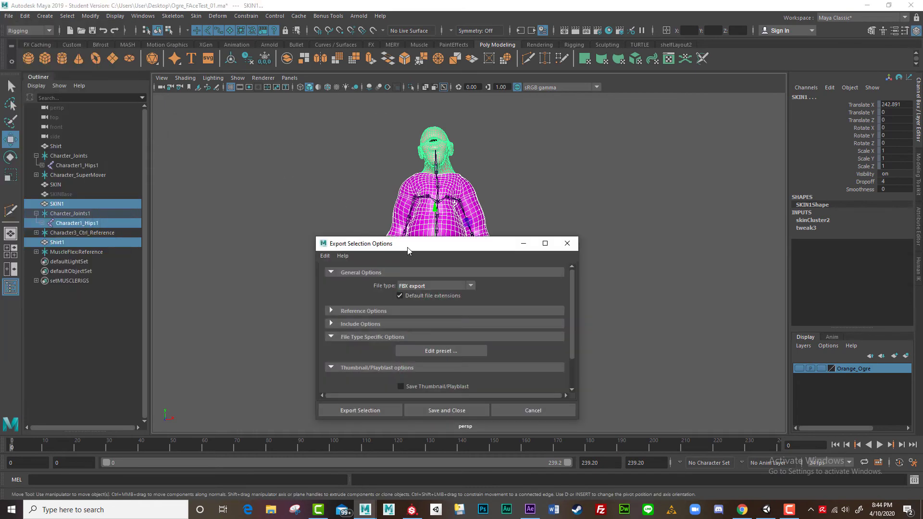
pyautogui.moveTo(411, 247); pyautogui.dragTo(317, 151)
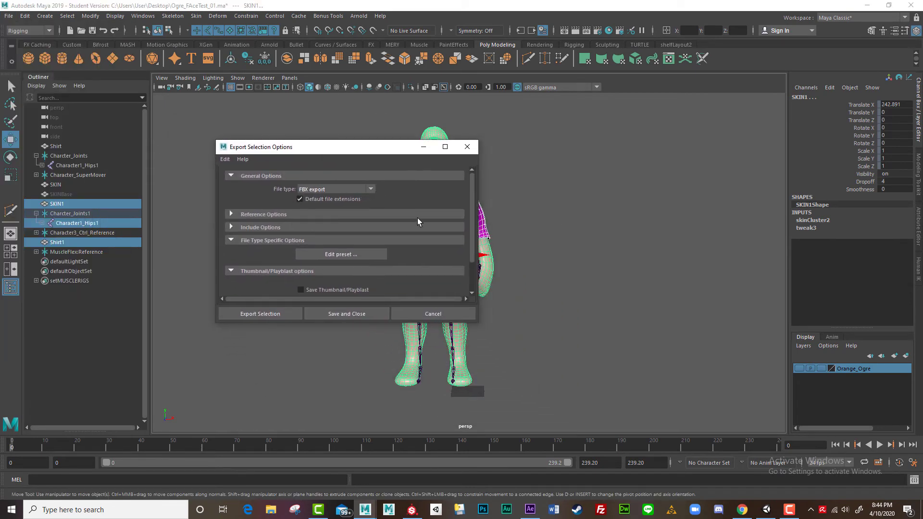
pyautogui.scroll(-3, 417, 218)
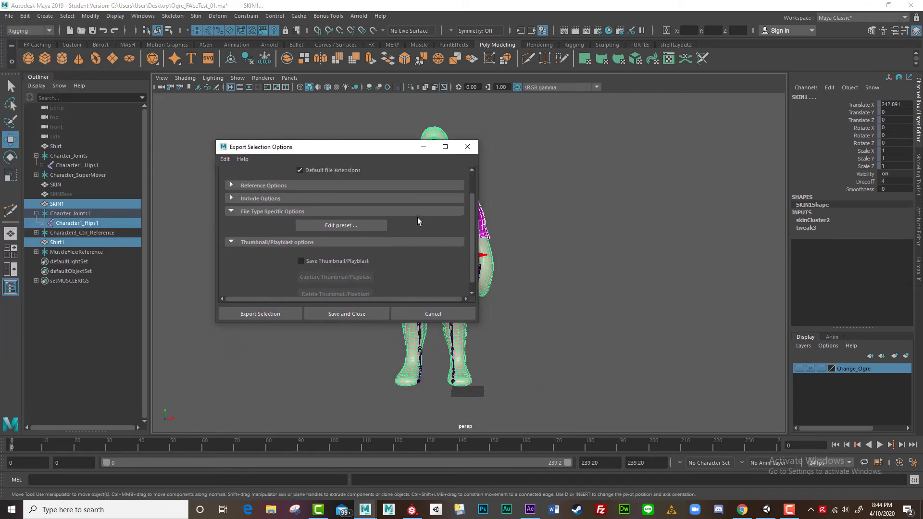
pyautogui.click(249, 315)
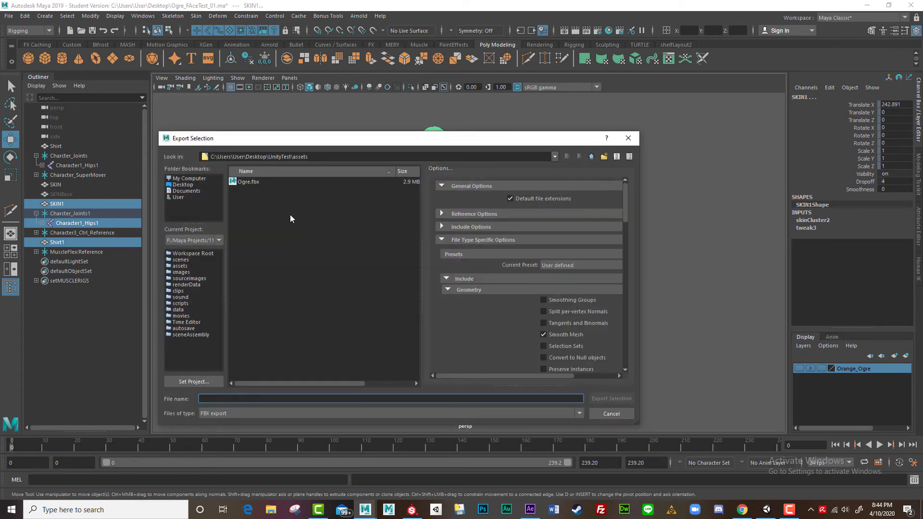
# - Name the export file Ogre_Pink.fbx in the UnityTest assets folder, basing it on the existing Ogre.fbx name
pyautogui.click(241, 183)
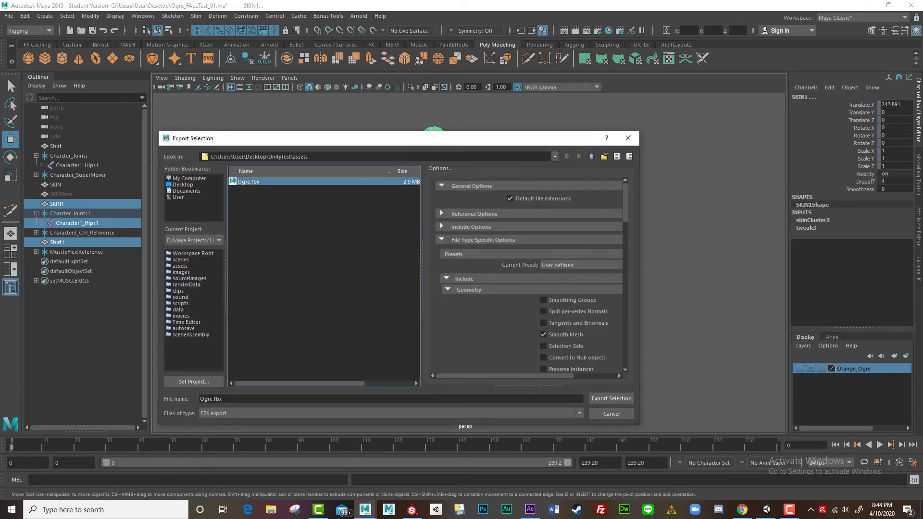
pyautogui.click(212, 400)
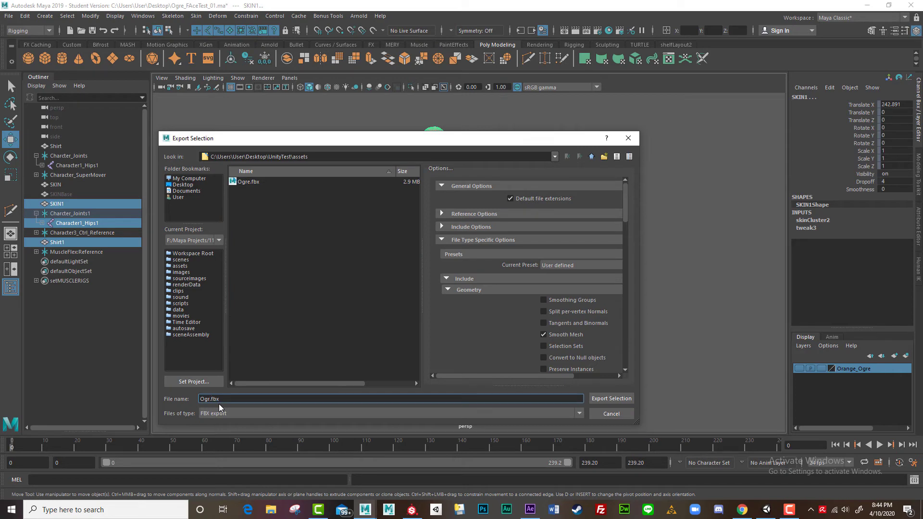
pyautogui.write('e')
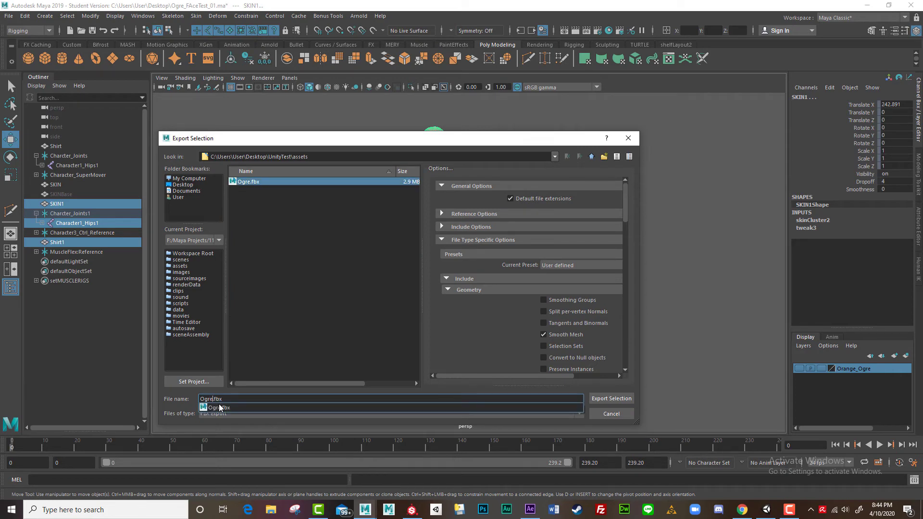
pyautogui.write('_Pink')
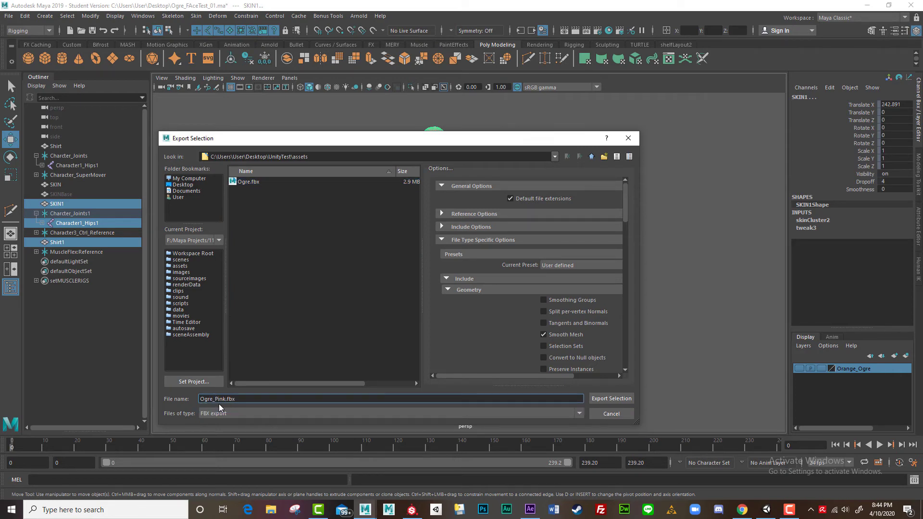
# - Set the baked animation range to end at frame 239 and review the remaining FBX export options
pyautogui.scroll(-6, 552, 289)
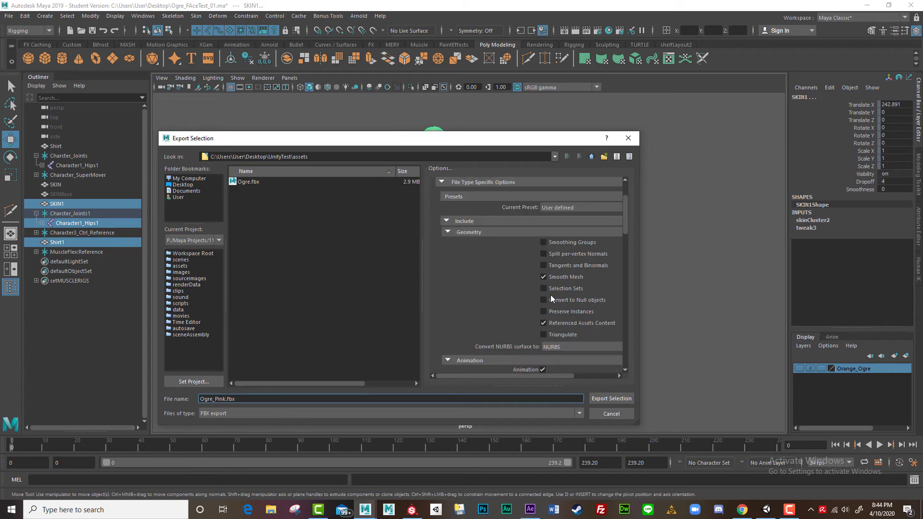
pyautogui.scroll(-2, 596, 316)
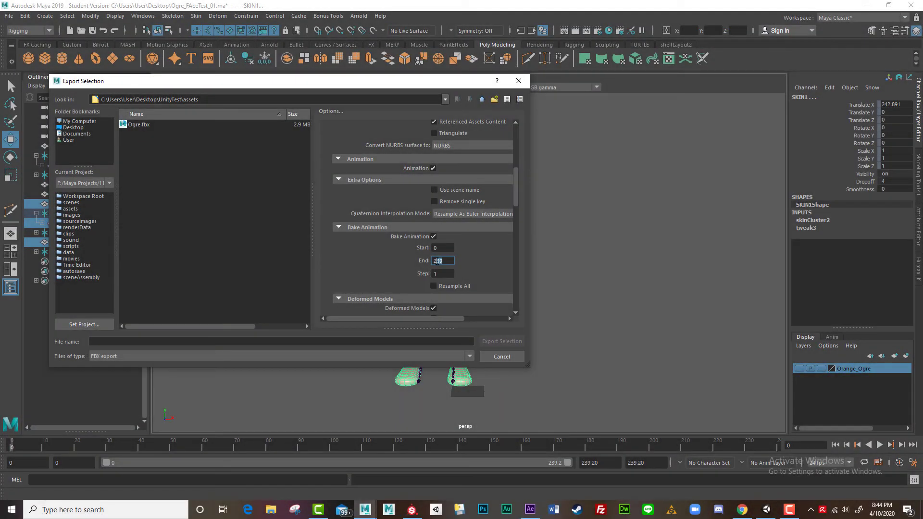
pyautogui.write('240')
pyautogui.scroll(-3, 477, 279)
pyautogui.scroll(-5, 476, 278)
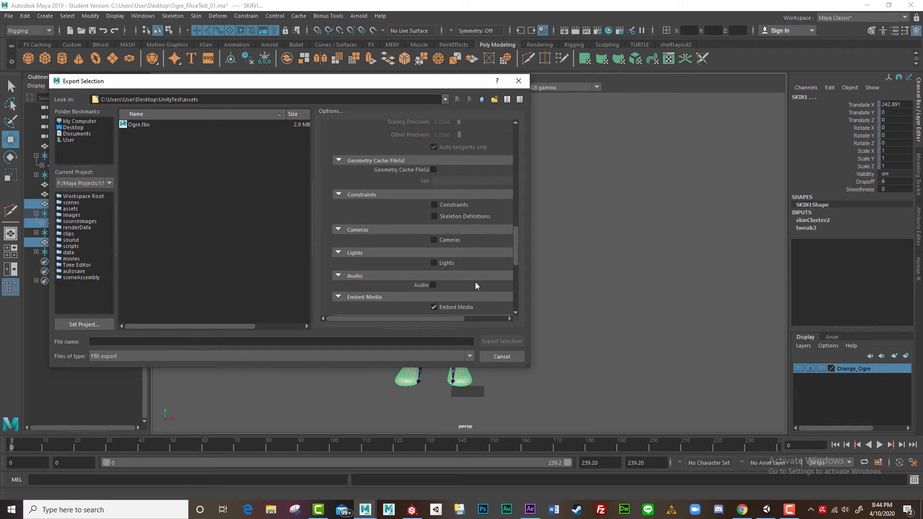
pyautogui.scroll(-3, 475, 282)
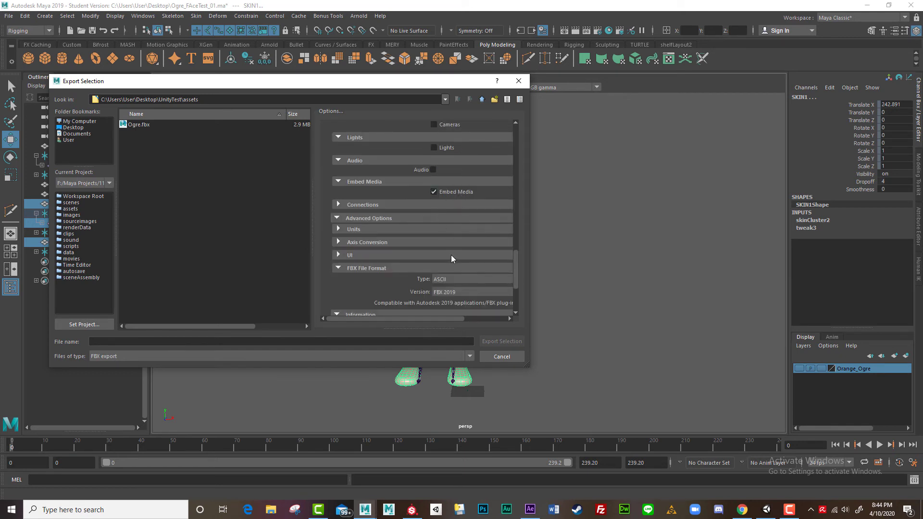
pyautogui.scroll(1, 452, 261)
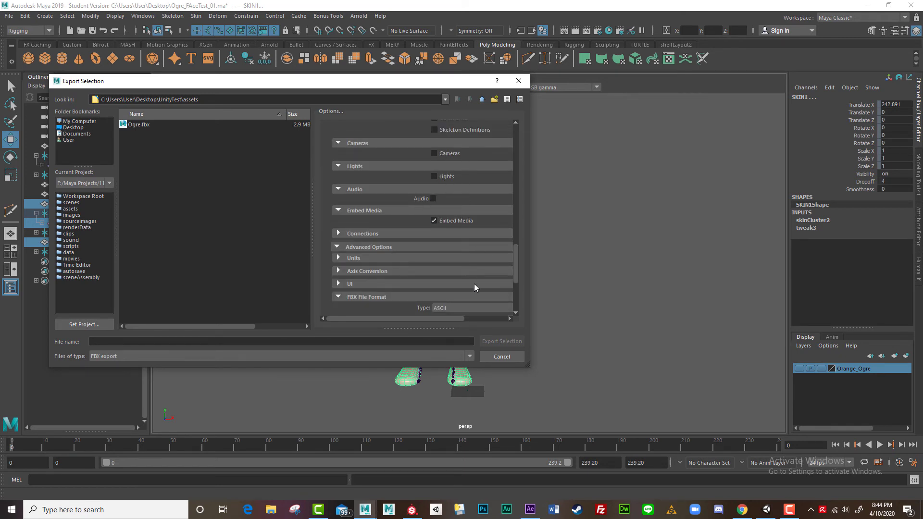
pyautogui.scroll(-3, 474, 285)
# - Re-enter the file name as Ogre_Pink.fbx, based on Ogre.fbx, and export the selection to the UnityTest assets folder
pyautogui.moveTo(331, 88); pyautogui.dragTo(394, 88)
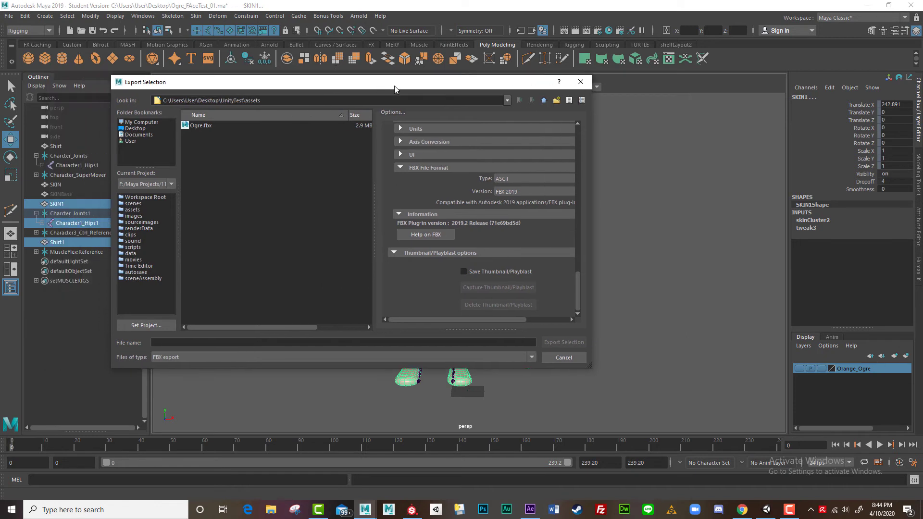
pyautogui.click(200, 126)
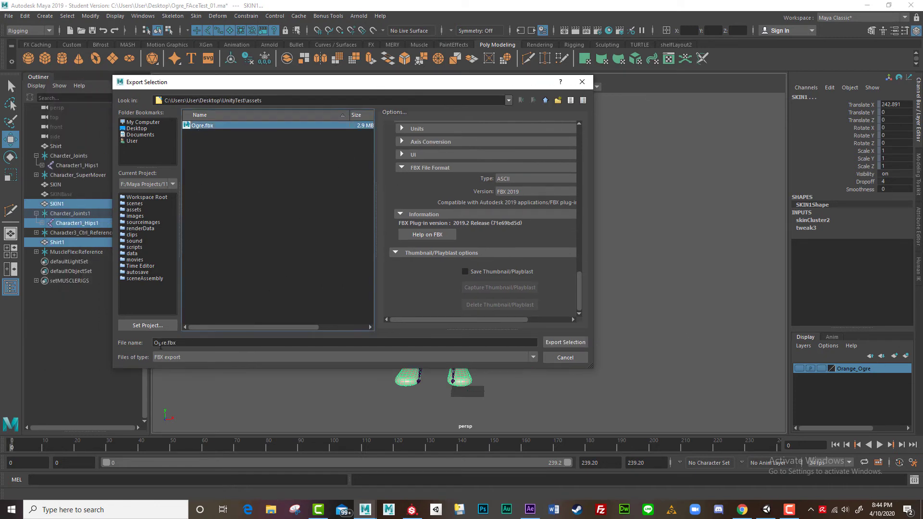
pyautogui.click(167, 344)
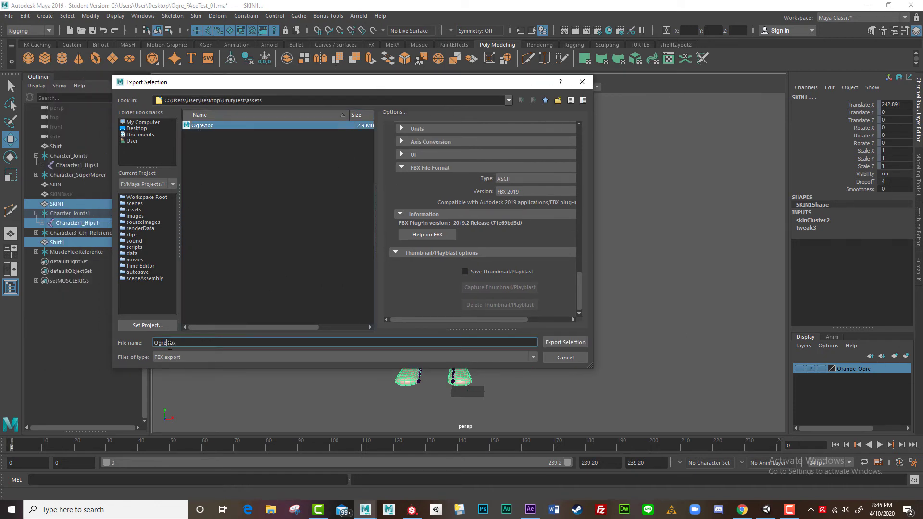
pyautogui.write('_Pink')
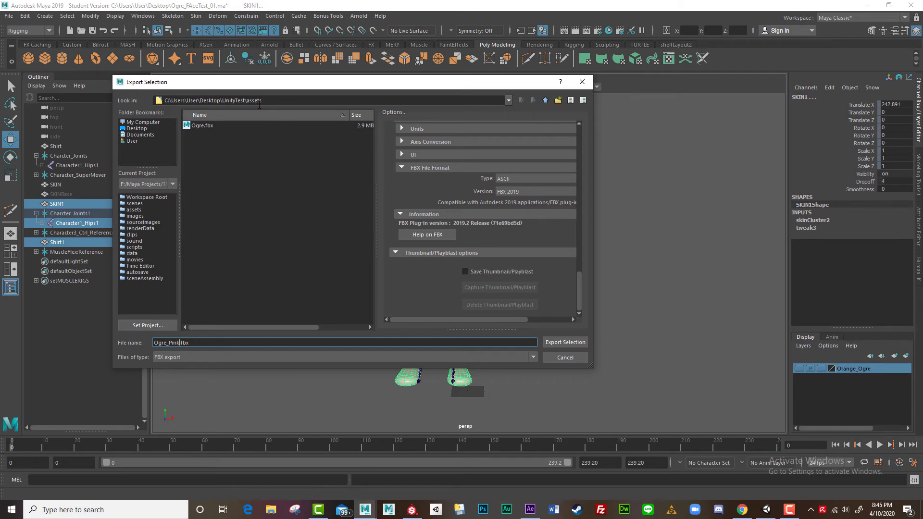
pyautogui.click(564, 343)
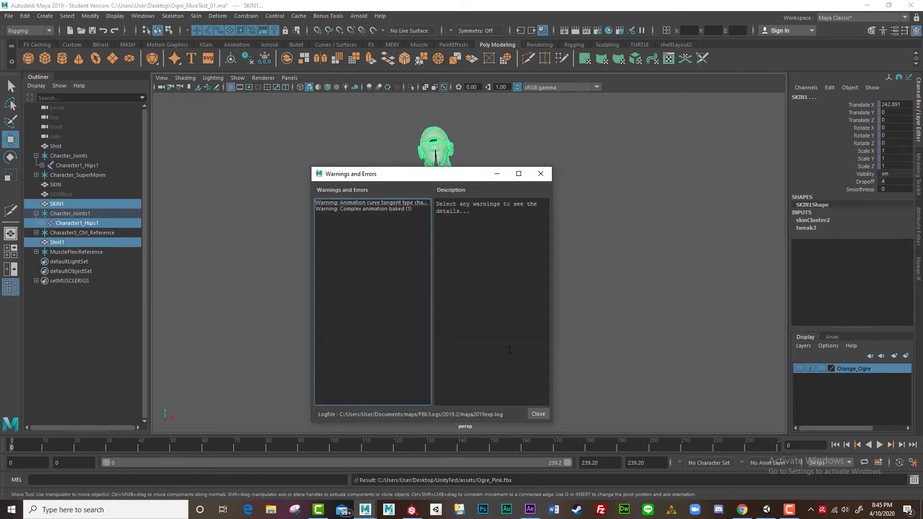
pyautogui.click(537, 413)
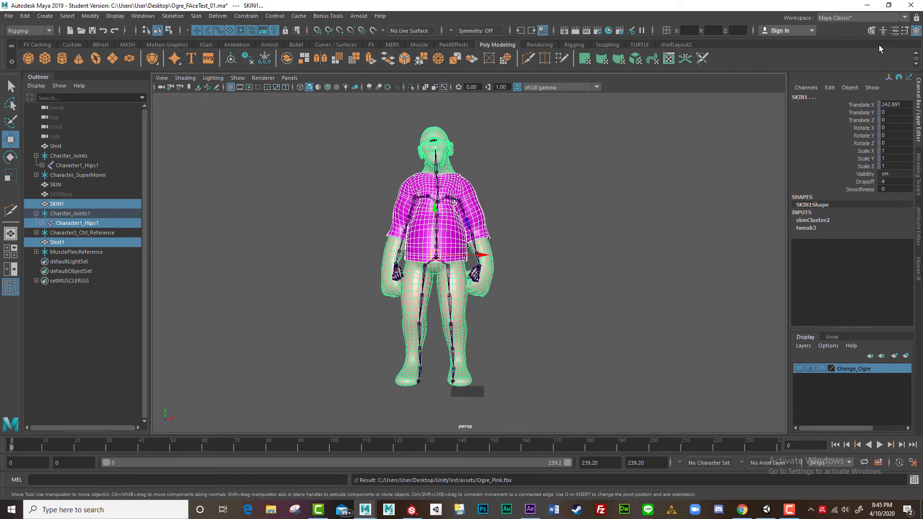
# - Switch to the UnityTest project in Unity and show the import settings of the Ogre_Pink asset
pyautogui.click(868, 5)
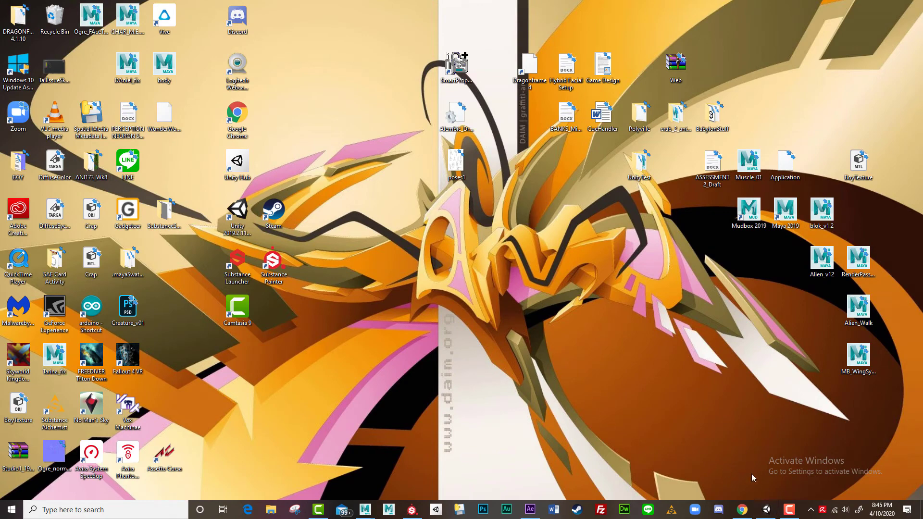
pyautogui.click(766, 510)
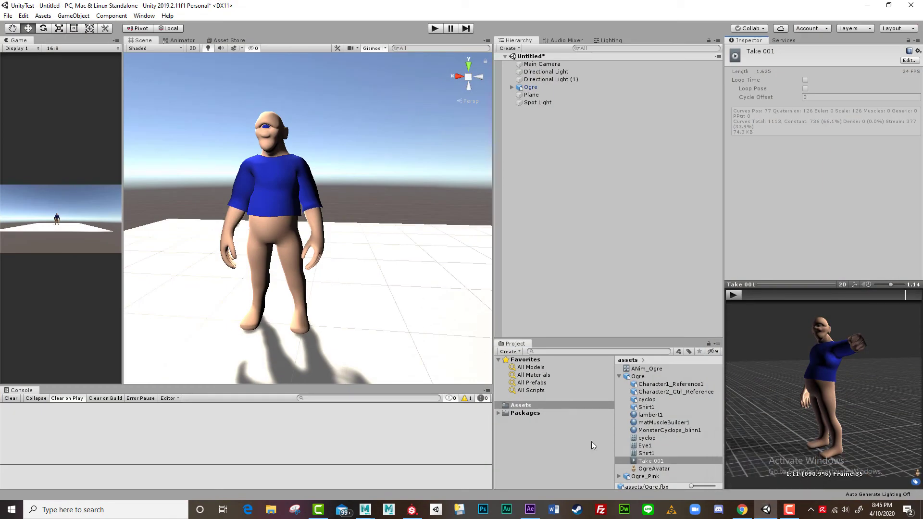
pyautogui.click(619, 377)
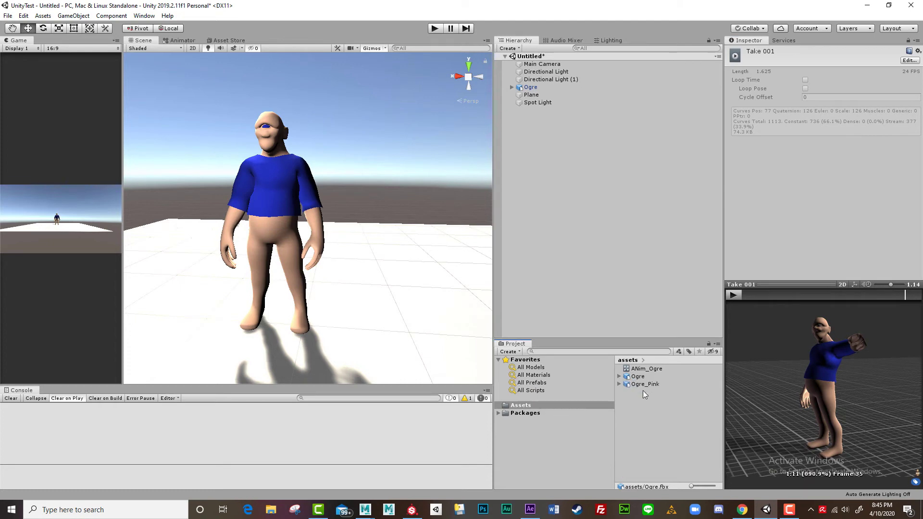
pyautogui.click(647, 403)
pyautogui.click(636, 383)
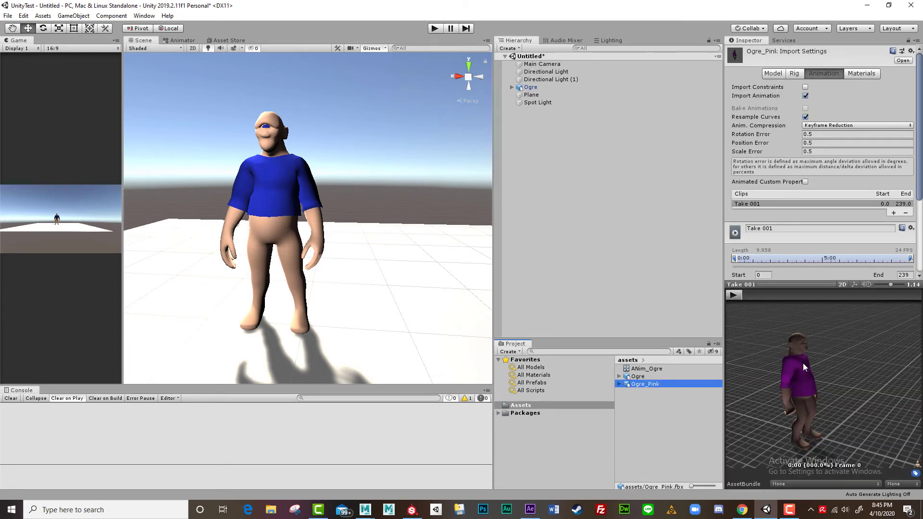
# - Preview the Take 001 animation of Ogre_Pink and examine the character from several angles and distances
pyautogui.click(734, 295)
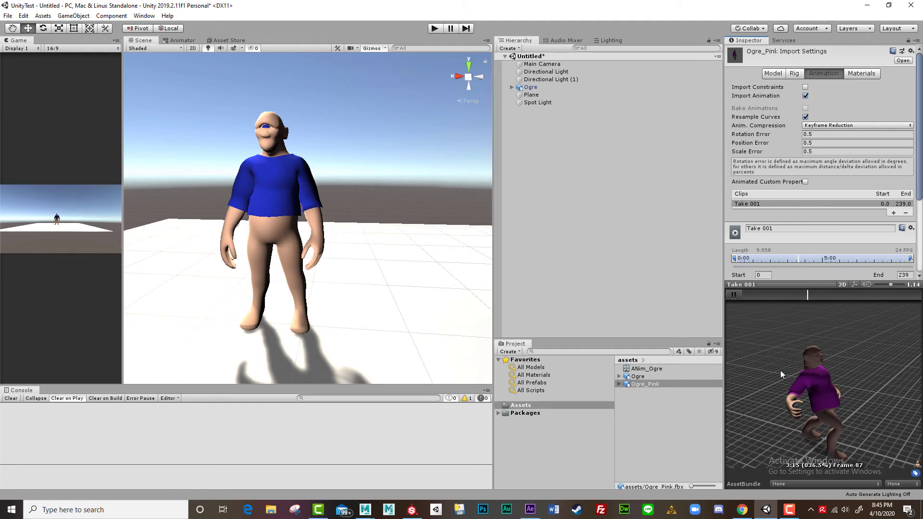
pyautogui.click(736, 294)
pyautogui.moveTo(796, 388); pyautogui.dragTo(747, 357)
pyautogui.scroll(8, 764, 370)
pyautogui.scroll(-4, 779, 381)
pyautogui.moveTo(781, 385); pyautogui.dragTo(812, 403, button='middle')
pyautogui.moveTo(812, 403)
pyautogui.keyDown('alt'); pyautogui.mouseDown(button='right')
pyautogui.moveTo(719, 359)
pyautogui.moveTo(819, 410)
pyautogui.mouseUp(button='right'); pyautogui.keyUp('alt')
pyautogui.scroll(-2, 819, 410)
pyautogui.moveTo(803, 406)
pyautogui.mouseDown()
pyautogui.moveTo(671, 399)
pyautogui.moveTo(801, 393)
pyautogui.mouseUp()
pyautogui.scroll(-4, 804, 391)
pyautogui.keyDown('alt'); pyautogui.moveTo(806, 390); pyautogui.dragTo(755, 365, button='middle'); pyautogui.keyUp('alt')
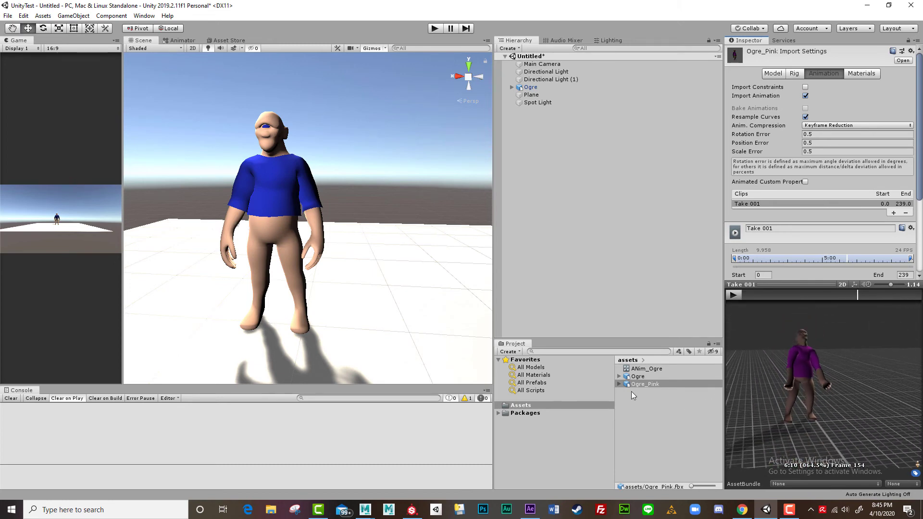
# - Add Ogre_Pink to the scene beside the blue-shirted ogre at about X -2.31 and test the scene in play mode
pyautogui.moveTo(639, 382); pyautogui.dragTo(561, 142)
pyautogui.keyDown('alt'); pyautogui.moveTo(289, 253); pyautogui.dragTo(197, 290, button='right'); pyautogui.keyUp('alt')
pyautogui.moveTo(200, 287); pyautogui.dragTo(339, 281)
pyautogui.keyDown('alt'); pyautogui.moveTo(339, 282); pyautogui.dragTo(298, 255, button='middle'); pyautogui.keyUp('alt')
pyautogui.keyDown('alt'); pyautogui.moveTo(365, 287); pyautogui.dragTo(327, 281, button='right'); pyautogui.keyUp('alt')
pyautogui.keyDown('alt'); pyautogui.moveTo(322, 281); pyautogui.dragTo(355, 267); pyautogui.keyUp('alt')
pyautogui.click(435, 28)
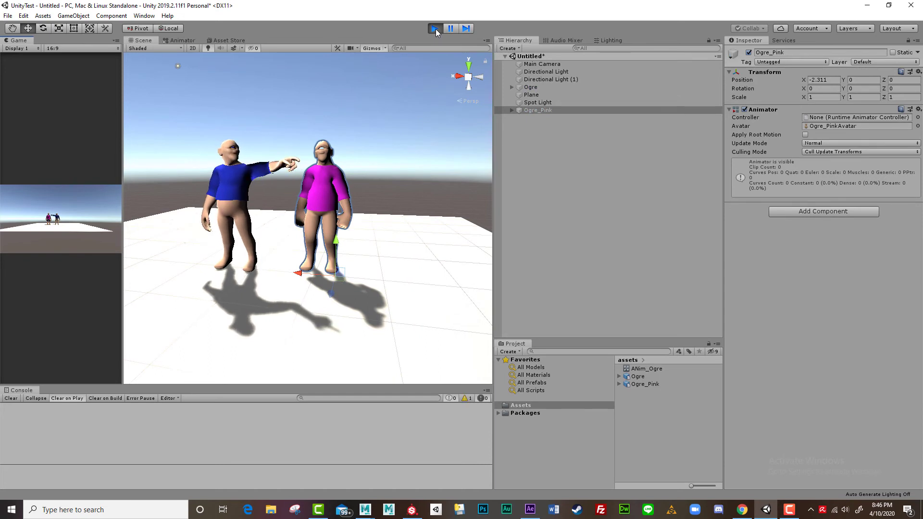
pyautogui.click(435, 28)
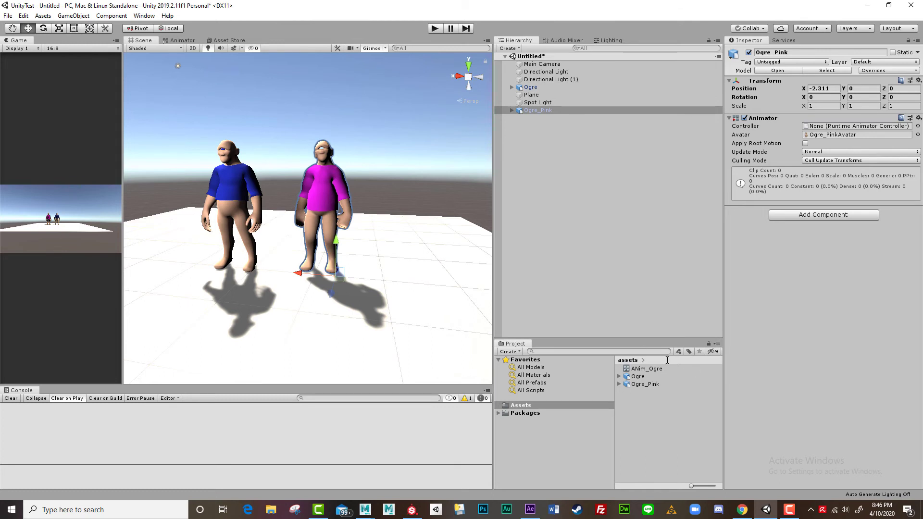
# - Create an Animator Controller named Anim_PinkOgre in the assets folder
pyautogui.click(651, 415)
pyautogui.rightClick(651, 416)
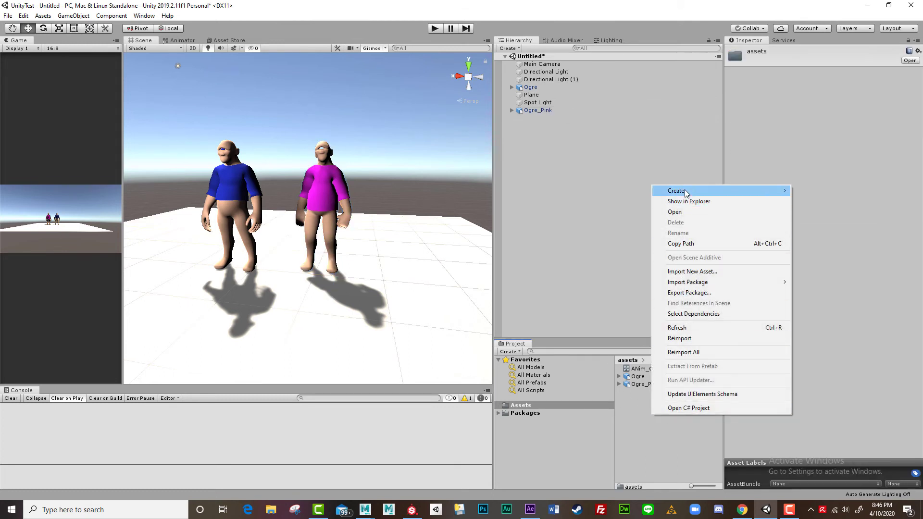
pyautogui.moveTo(752, 192)
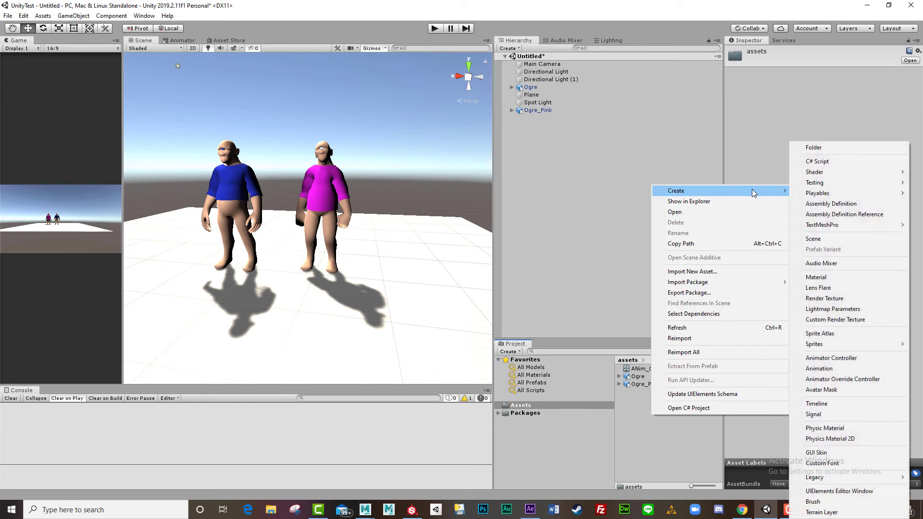
pyautogui.click(830, 359)
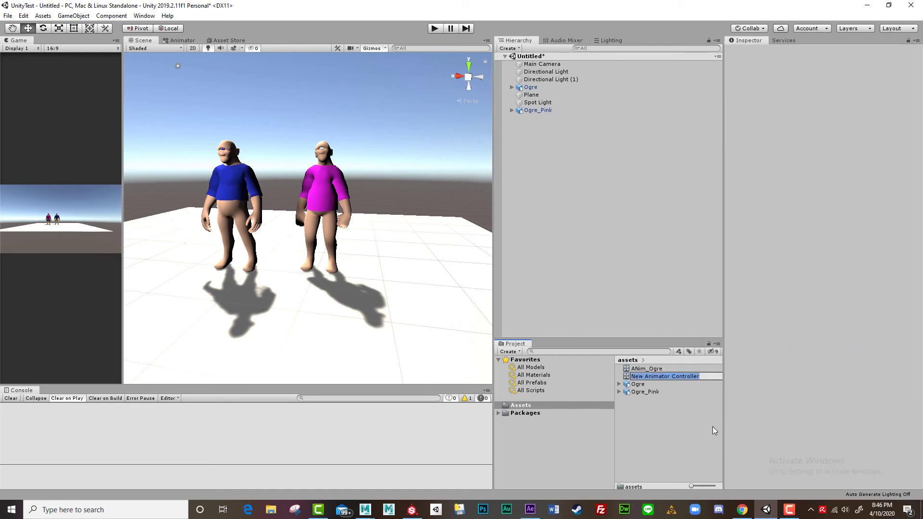
pyautogui.write('Anim')
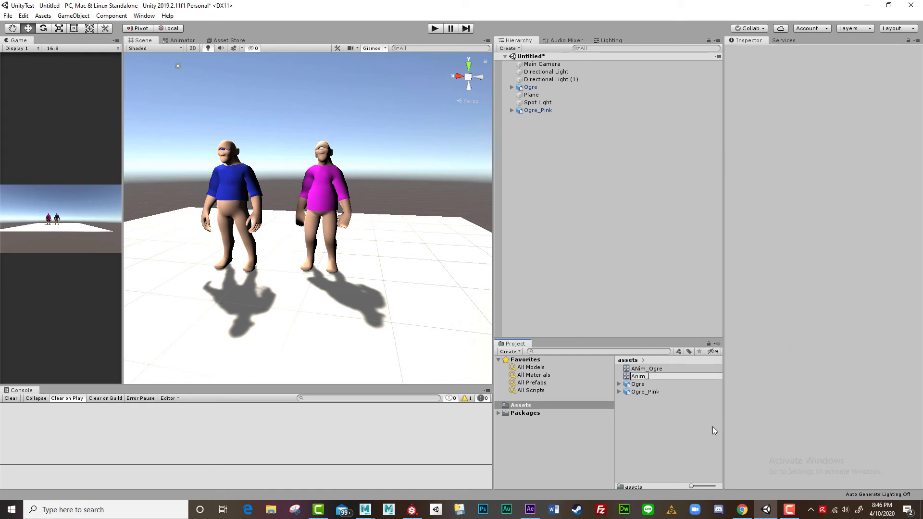
pyautogui.write('_PinkOgre')
pyautogui.press('Return')
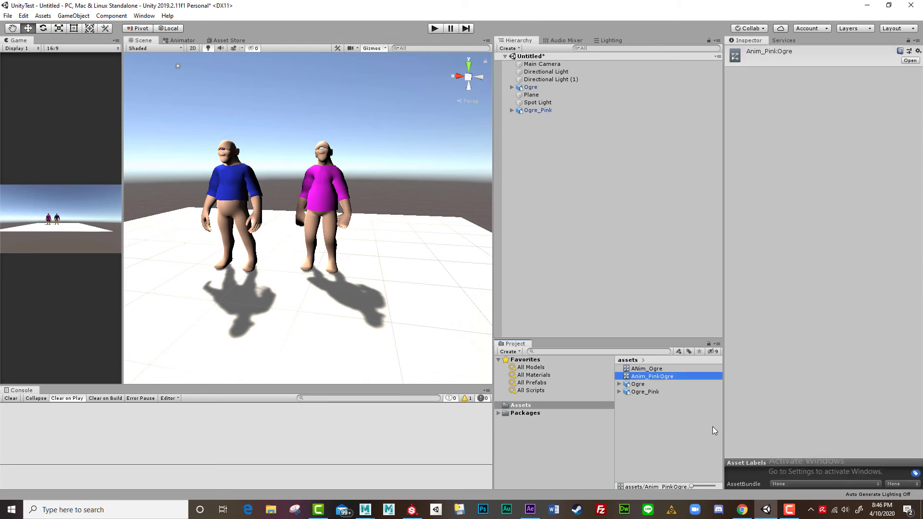
# - Add Ogre_Pink's Take 001 clip to the Anim_PinkOgre controller as the default state, placed directly below Entry
pyautogui.click(645, 391)
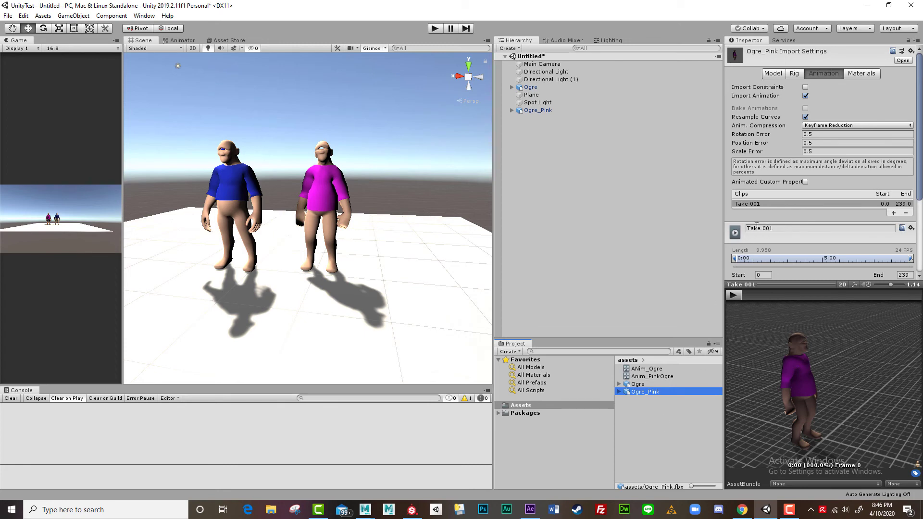
pyautogui.click(619, 391)
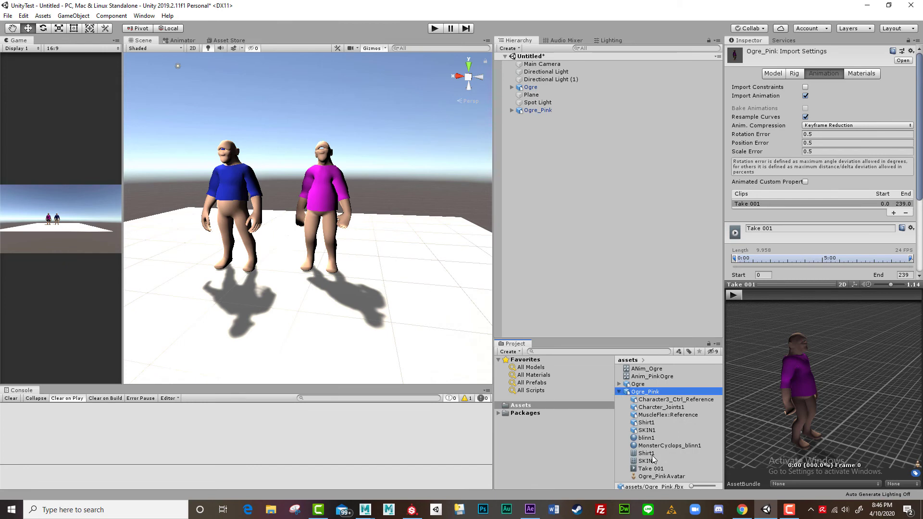
pyautogui.click(659, 378)
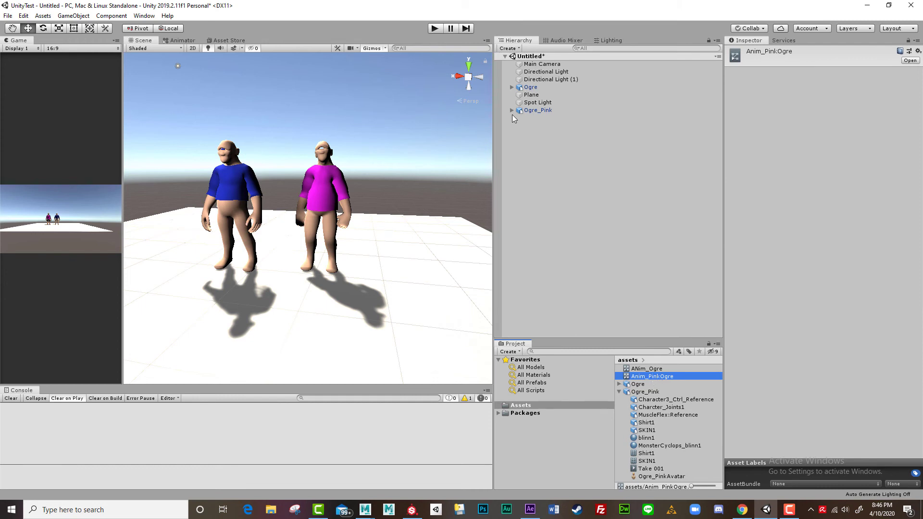
pyautogui.click(183, 41)
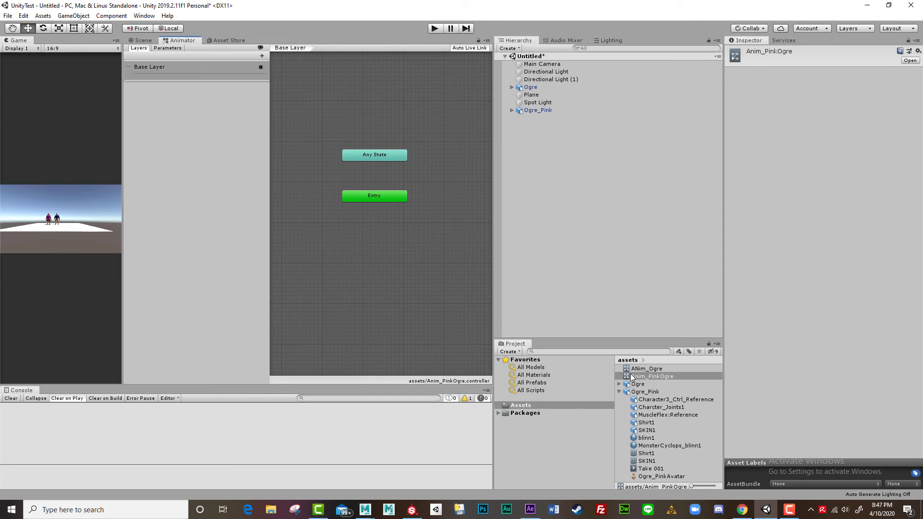
pyautogui.moveTo(632, 376)
pyautogui.mouseDown()
pyautogui.moveTo(392, 288)
pyautogui.moveTo(646, 378)
pyautogui.mouseUp()
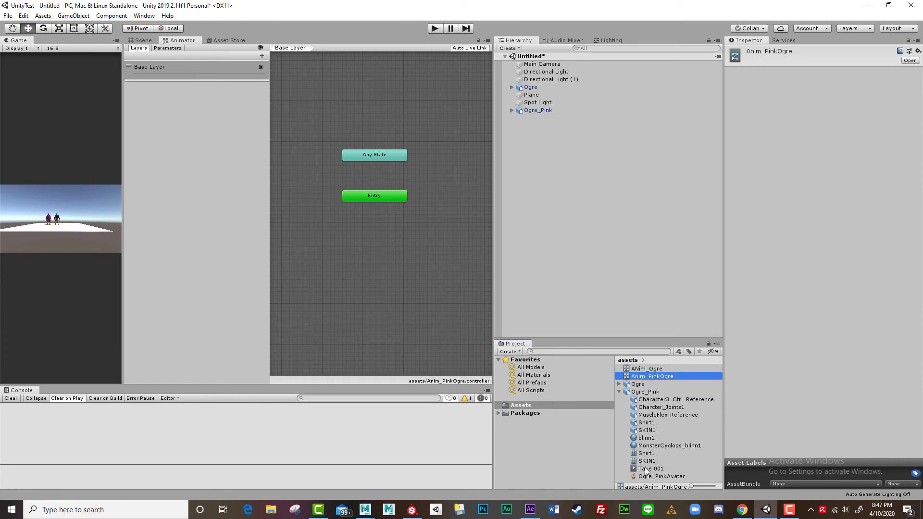
pyautogui.moveTo(647, 471); pyautogui.dragTo(384, 267)
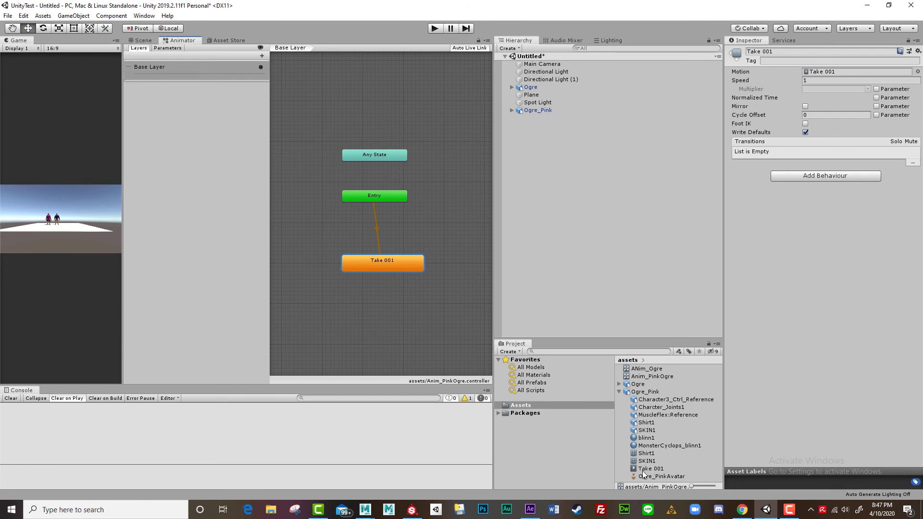
pyautogui.moveTo(385, 266); pyautogui.dragTo(378, 254)
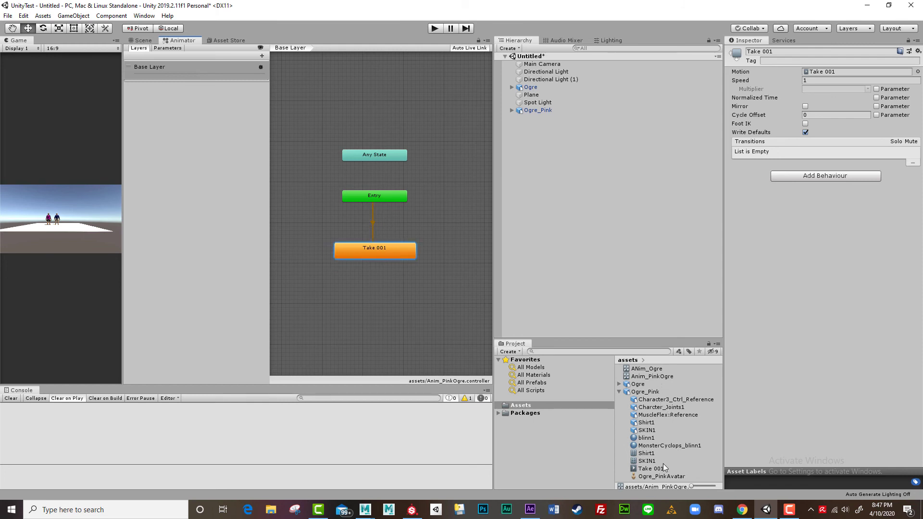
# - Assign Anim_PinkOgre as the Animator controller of the Ogre_Pink object in the scene
pyautogui.click(636, 391)
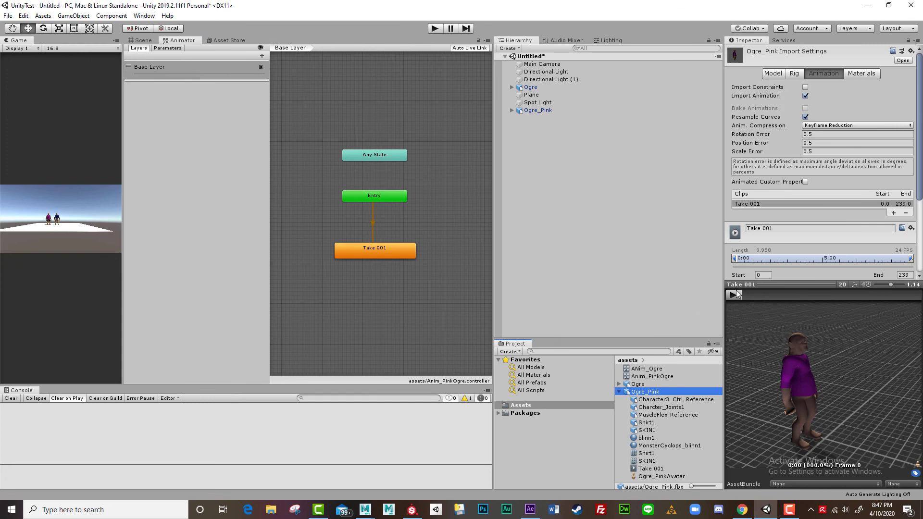
pyautogui.click(533, 111)
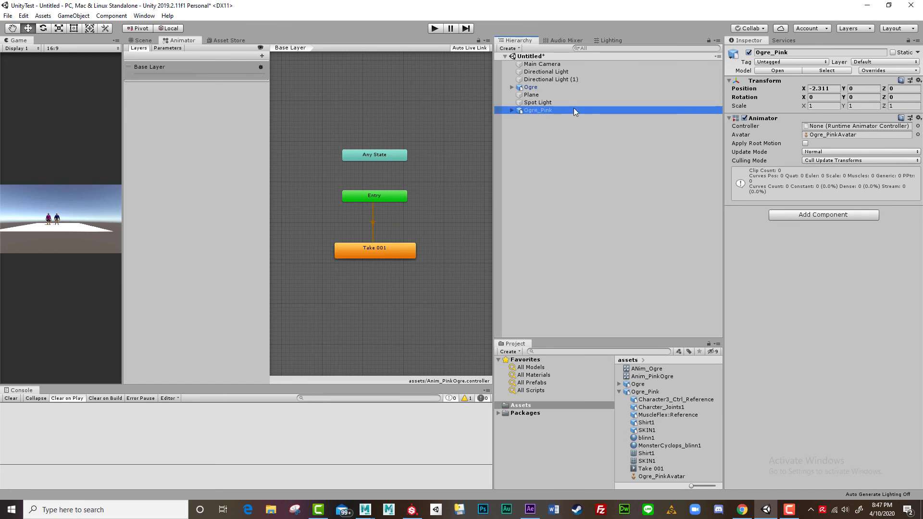
pyautogui.click(535, 158)
pyautogui.click(553, 111)
pyautogui.click(653, 377)
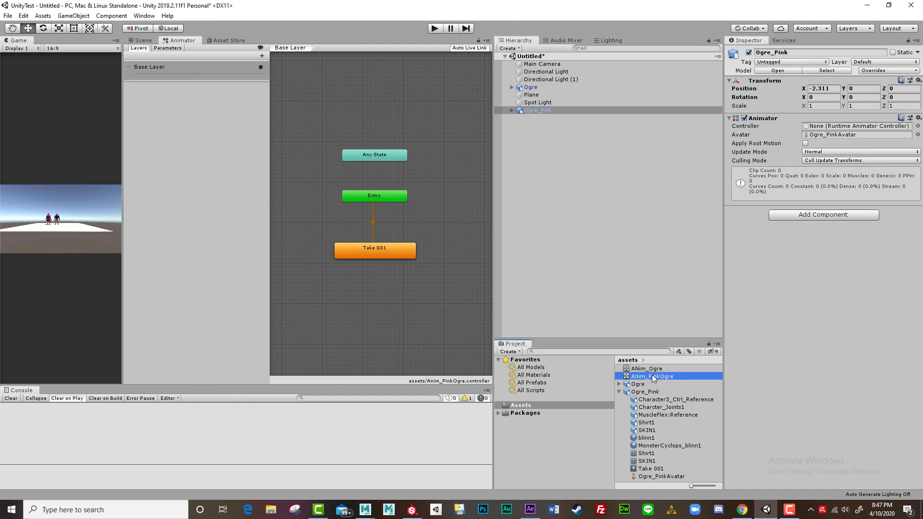
pyautogui.moveTo(653, 377); pyautogui.dragTo(825, 131)
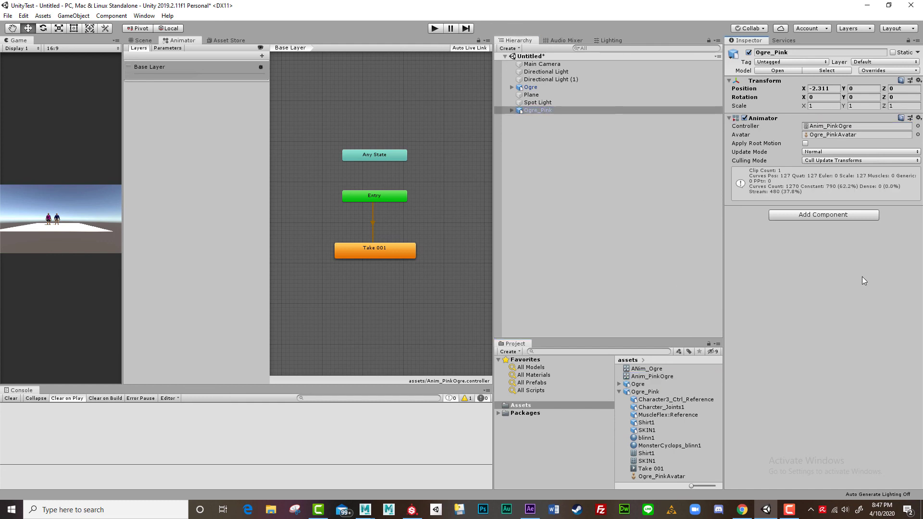
# - Inspect the Take 001 state's properties and the animation import settings of the Ogre_Pink asset
pyautogui.click(386, 256)
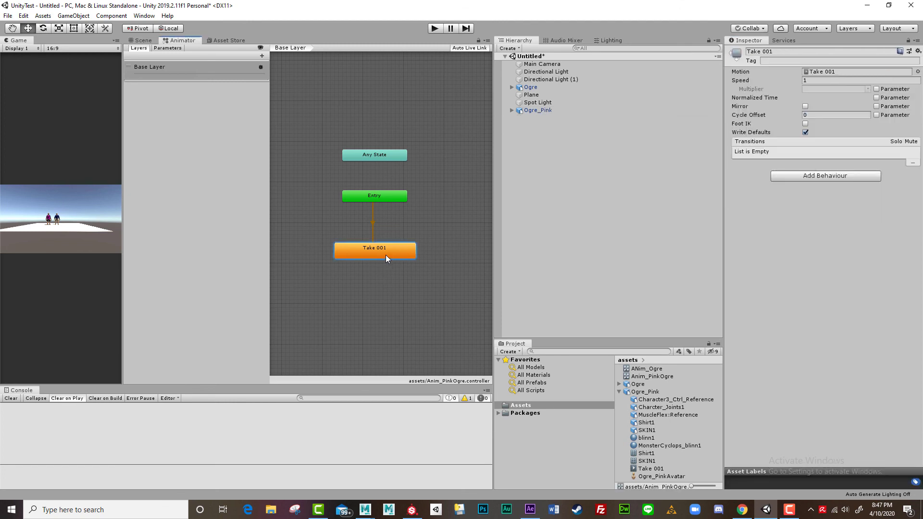
pyautogui.click(620, 392)
pyautogui.click(645, 392)
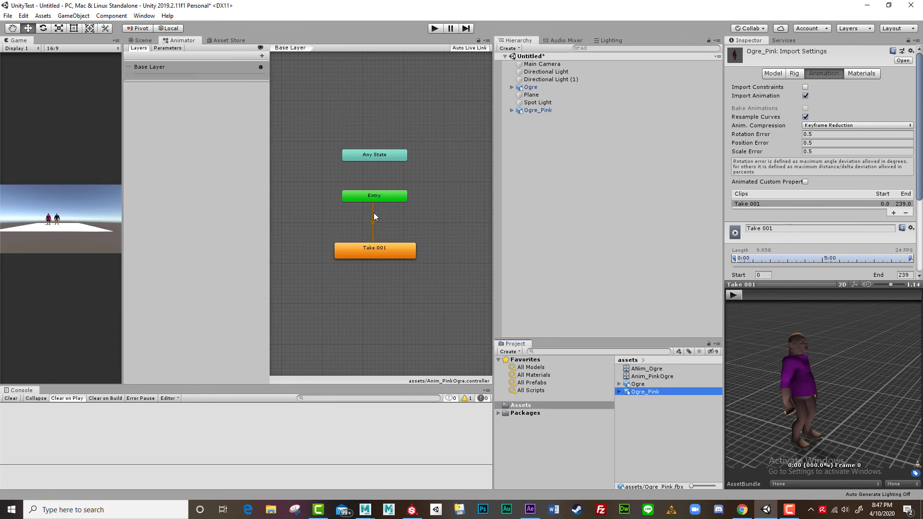
# - Run the scene in play mode and check both ogres' animations from several angles in the Scene view
pyautogui.click(143, 41)
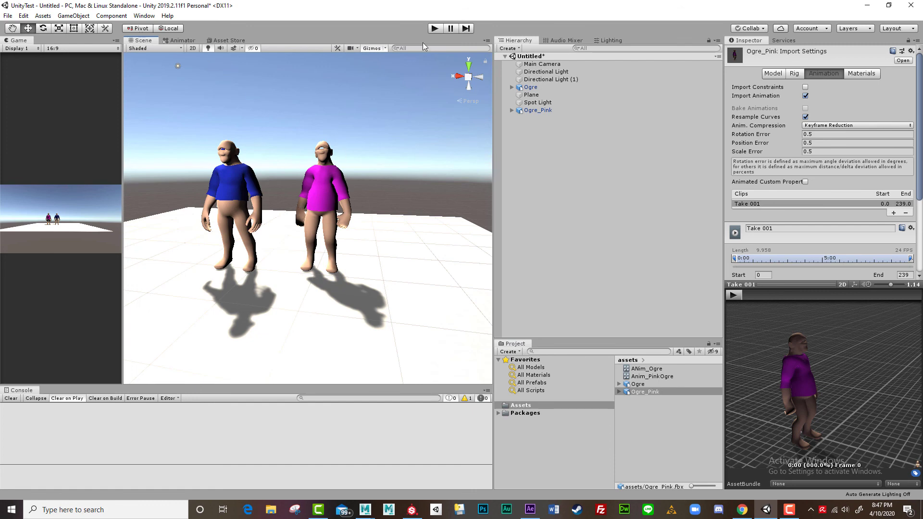
pyautogui.click(436, 29)
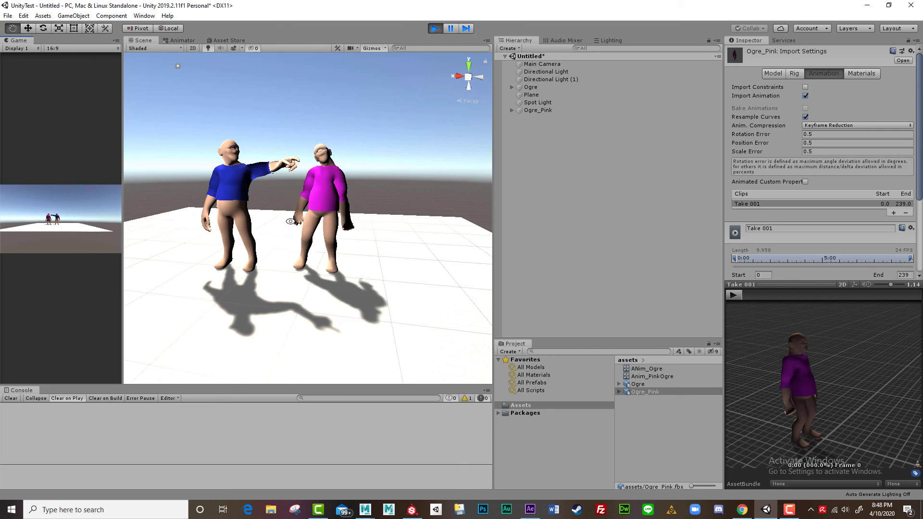
pyautogui.moveTo(288, 219)
pyautogui.keyDown('alt'); pyautogui.mouseDown()
pyautogui.moveTo(665, 229)
pyautogui.moveTo(386, 244)
pyautogui.moveTo(198, 239)
pyautogui.moveTo(289, 213)
pyautogui.mouseUp(); pyautogui.keyUp('alt')
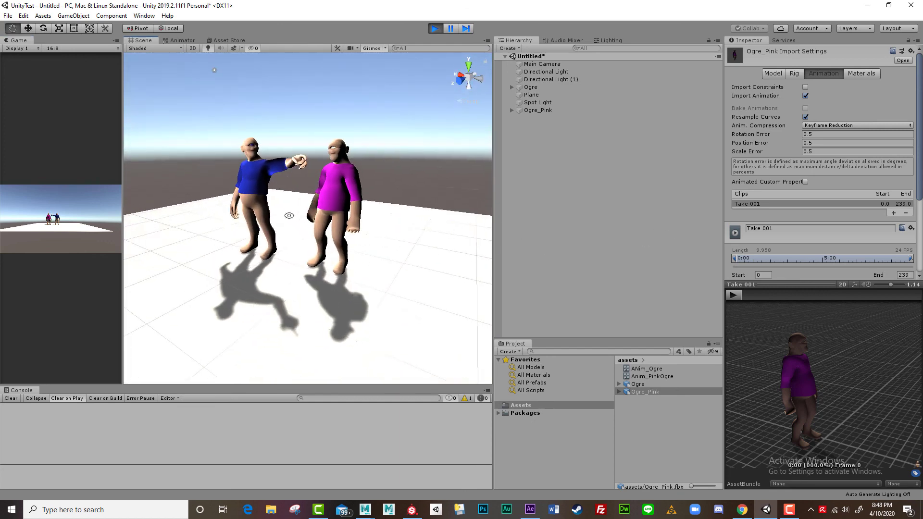
pyautogui.moveTo(289, 214)
pyautogui.keyDown('alt'); pyautogui.mouseDown(button='right')
pyautogui.moveTo(620, 326)
pyautogui.moveTo(284, 214)
pyautogui.mouseUp(button='right'); pyautogui.keyUp('alt')
pyautogui.keyDown('alt'); pyautogui.moveTo(284, 214); pyautogui.dragTo(337, 250); pyautogui.keyUp('alt')
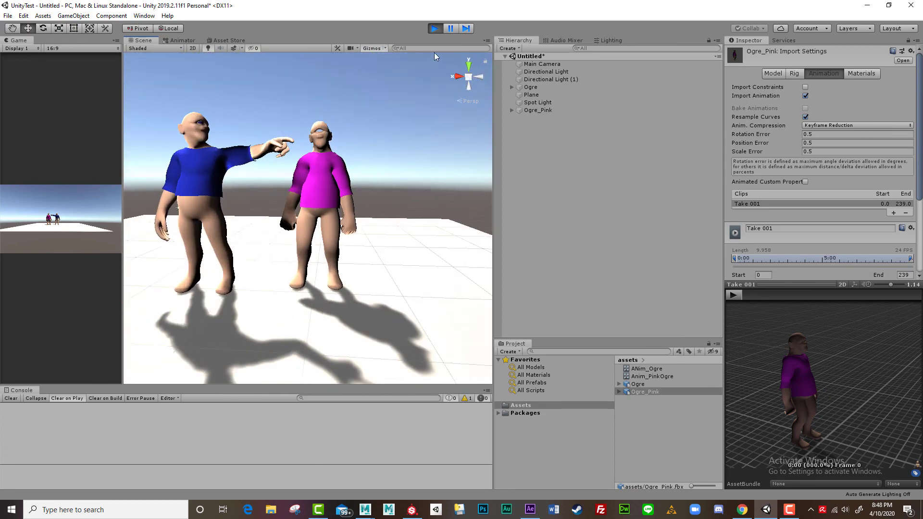